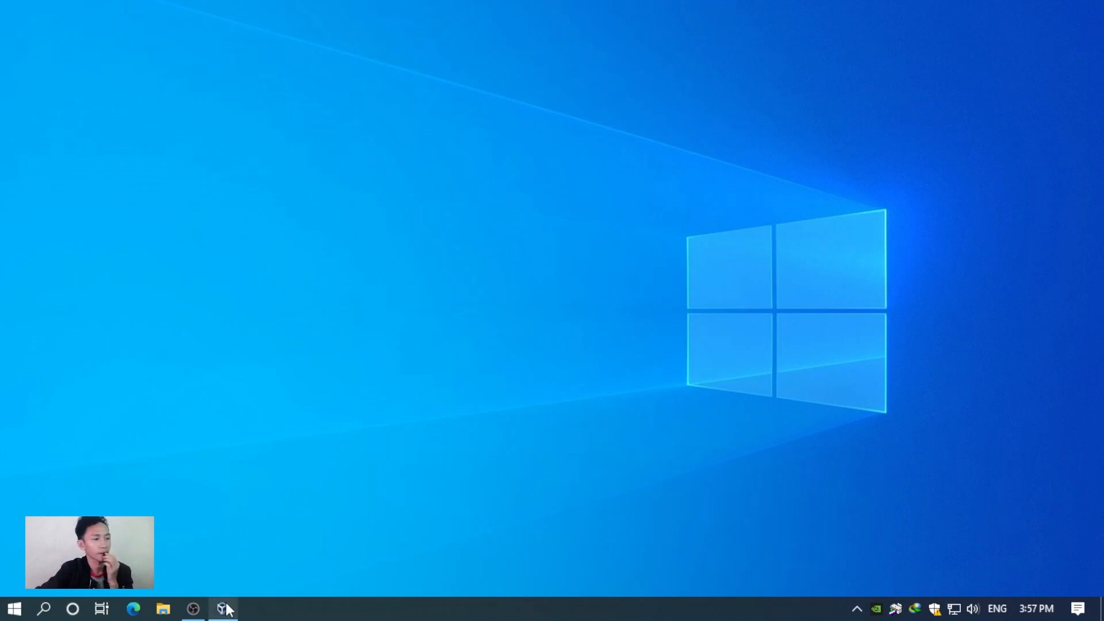
right_click(571, 90)
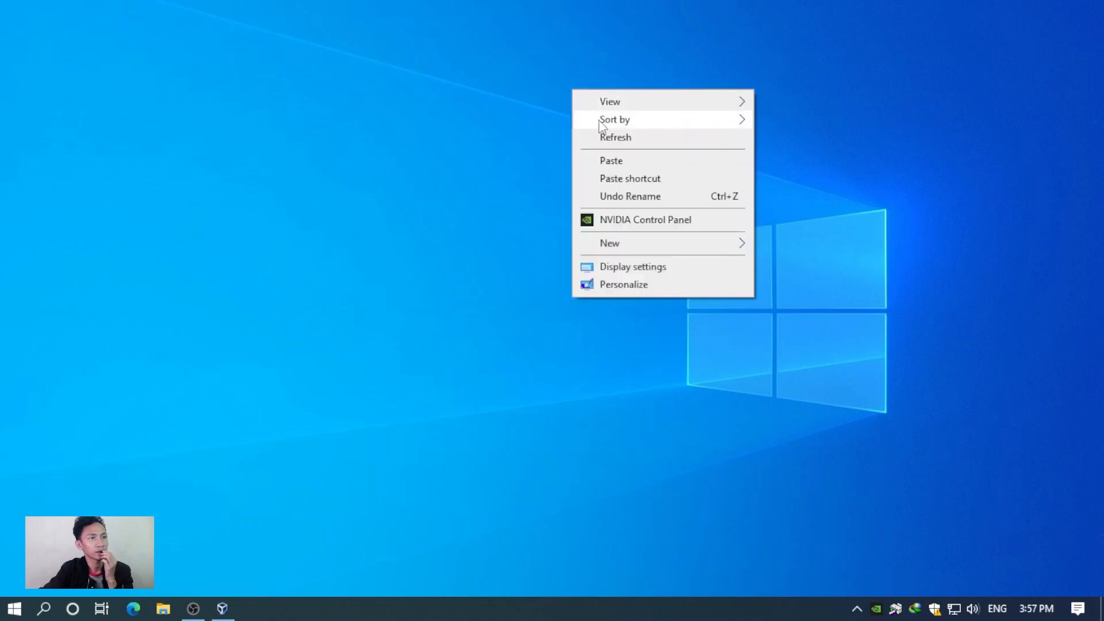
click(612, 136)
right_click(382, 304)
click(422, 353)
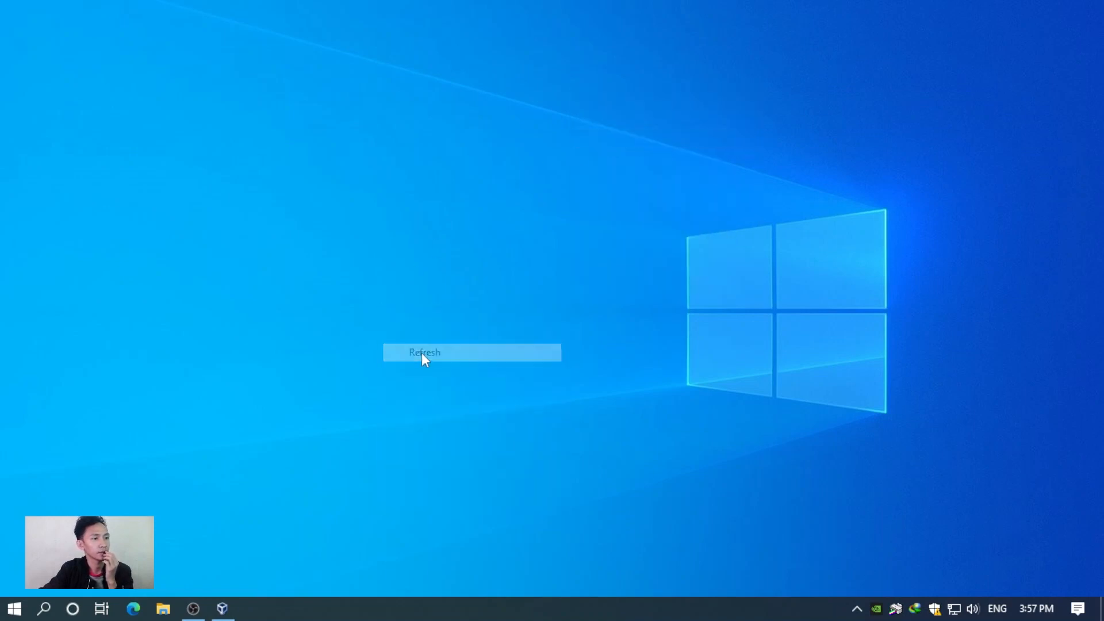
right_click(422, 353)
click(460, 398)
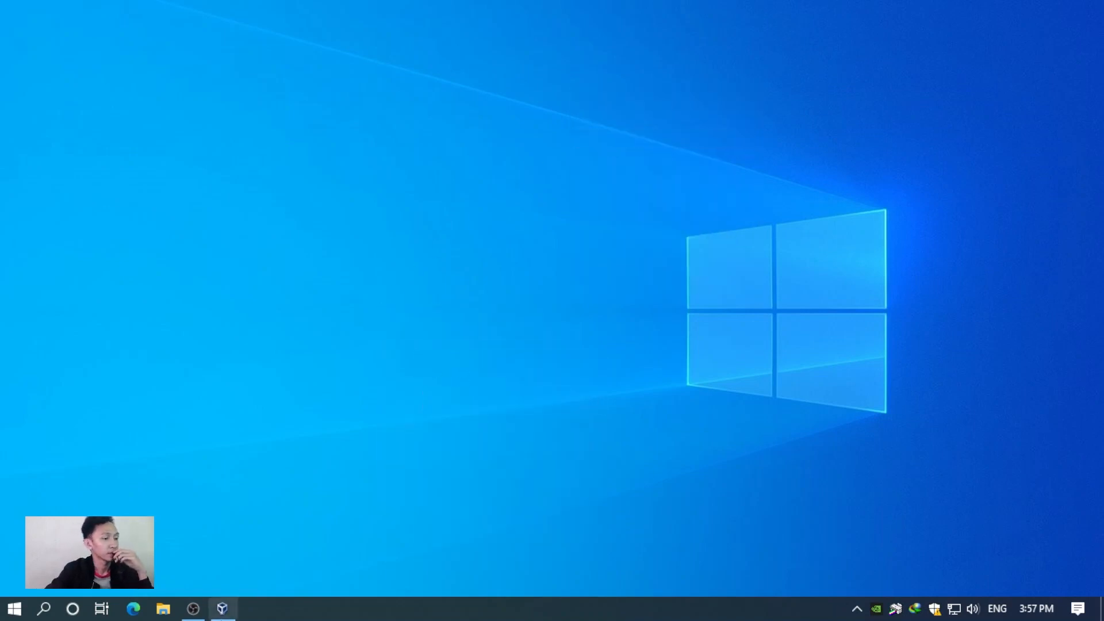
click(225, 609)
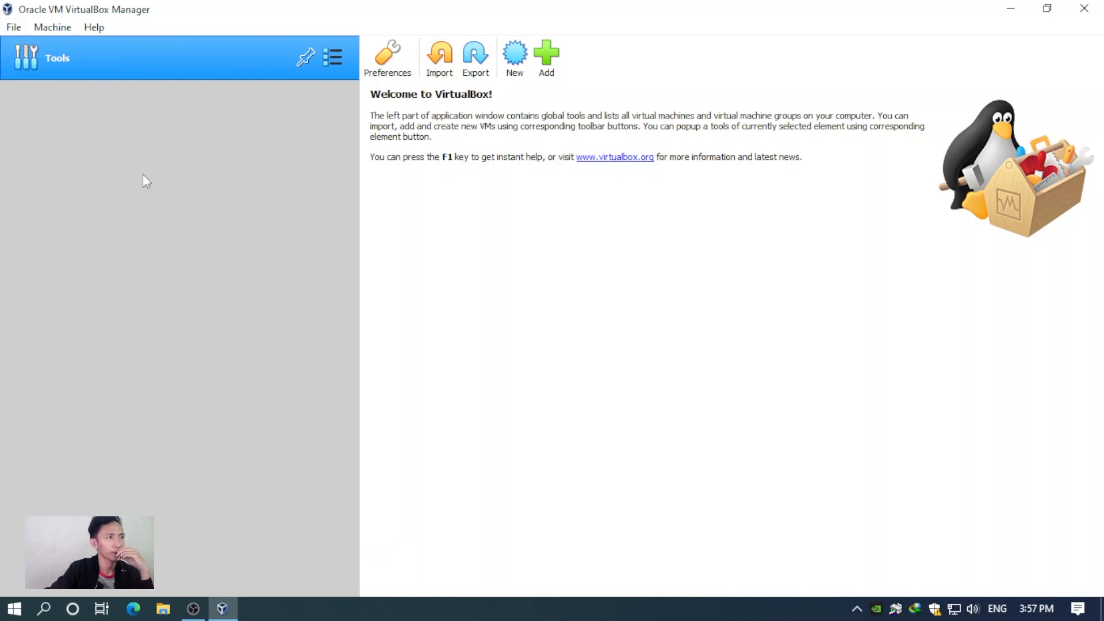
click(1009, 9)
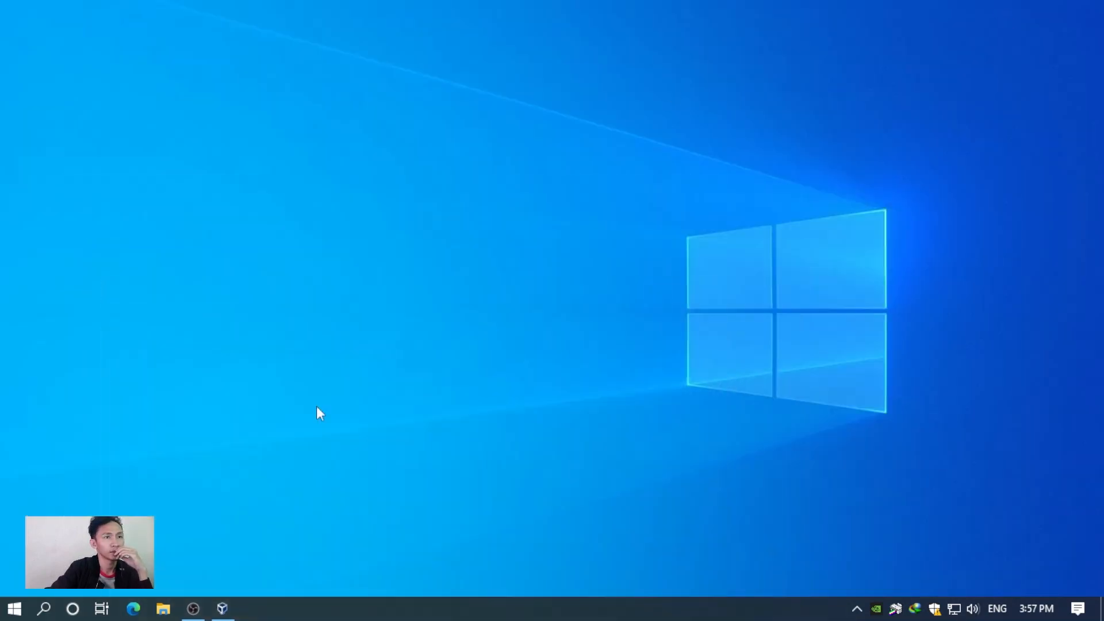
In File Explorer, check the contents of the VHD_ANBK_2022\Simulasi folder on New Normal (E:), and close the window
key(super+e)
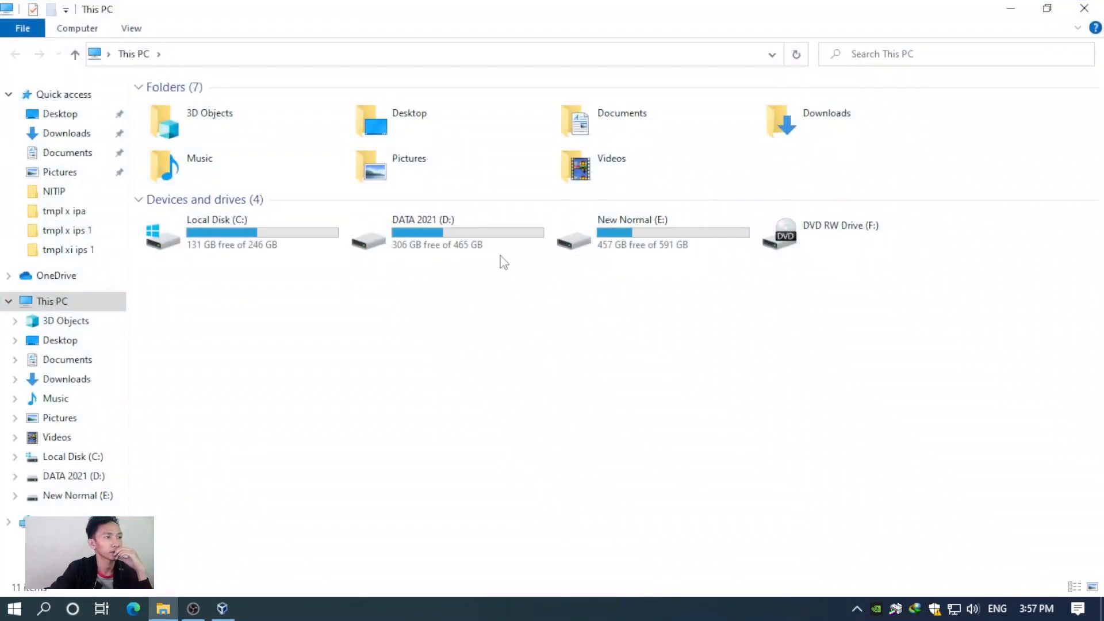
double_click(517, 253)
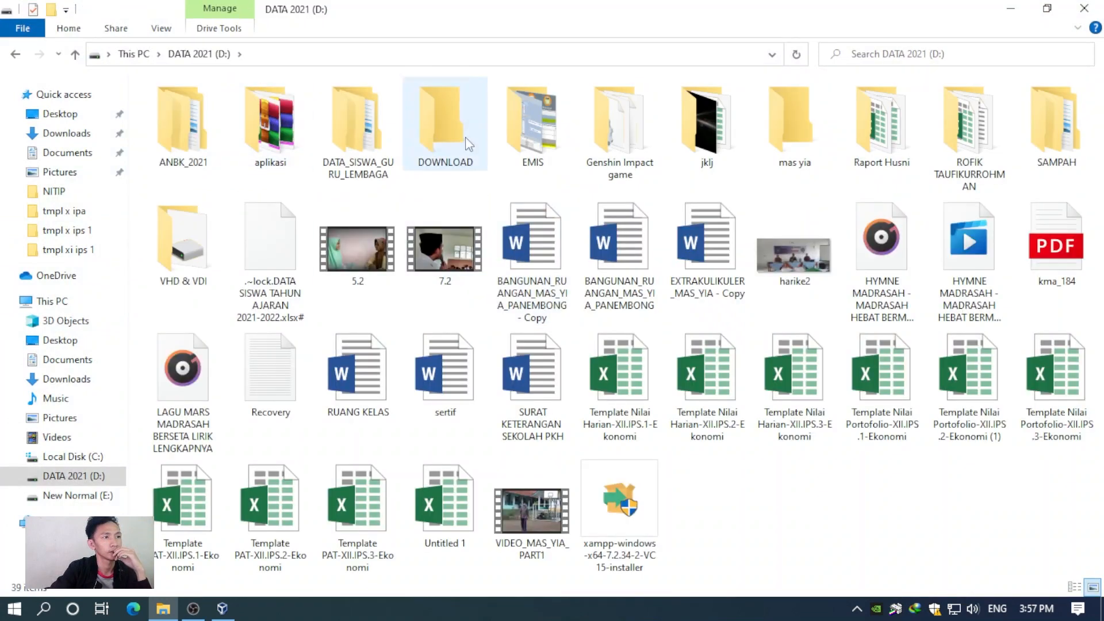
click(16, 54)
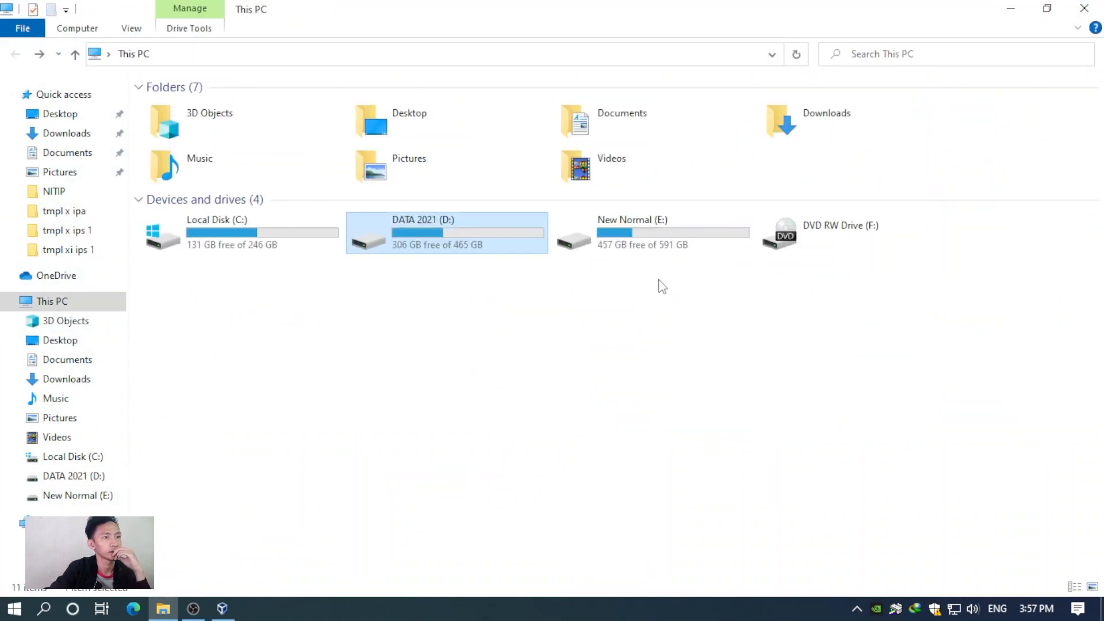
double_click(644, 247)
double_click(966, 147)
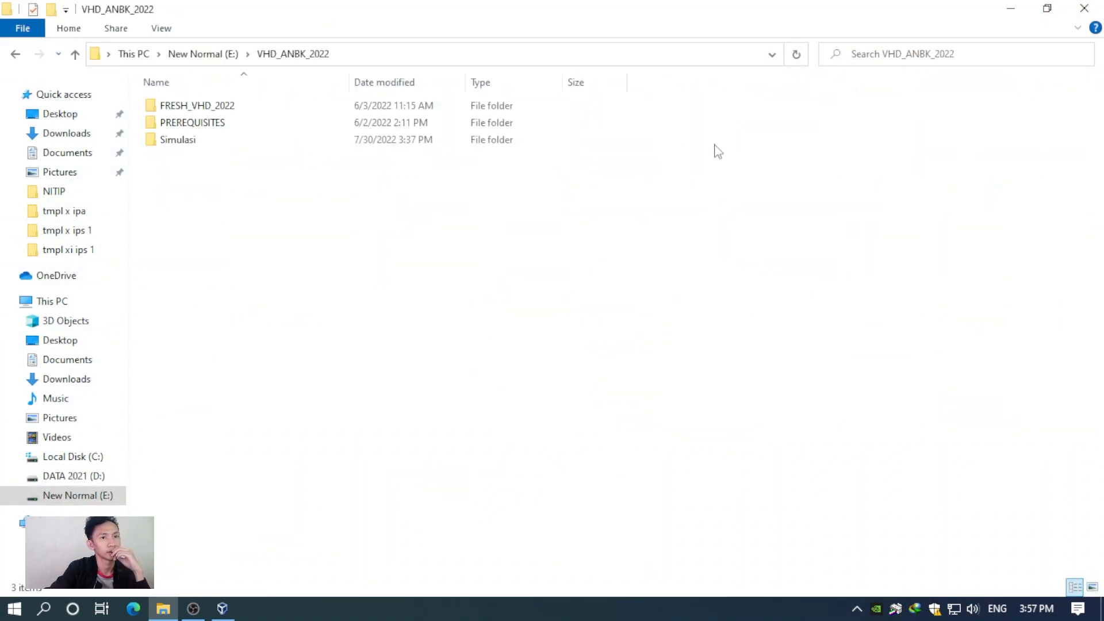
double_click(219, 140)
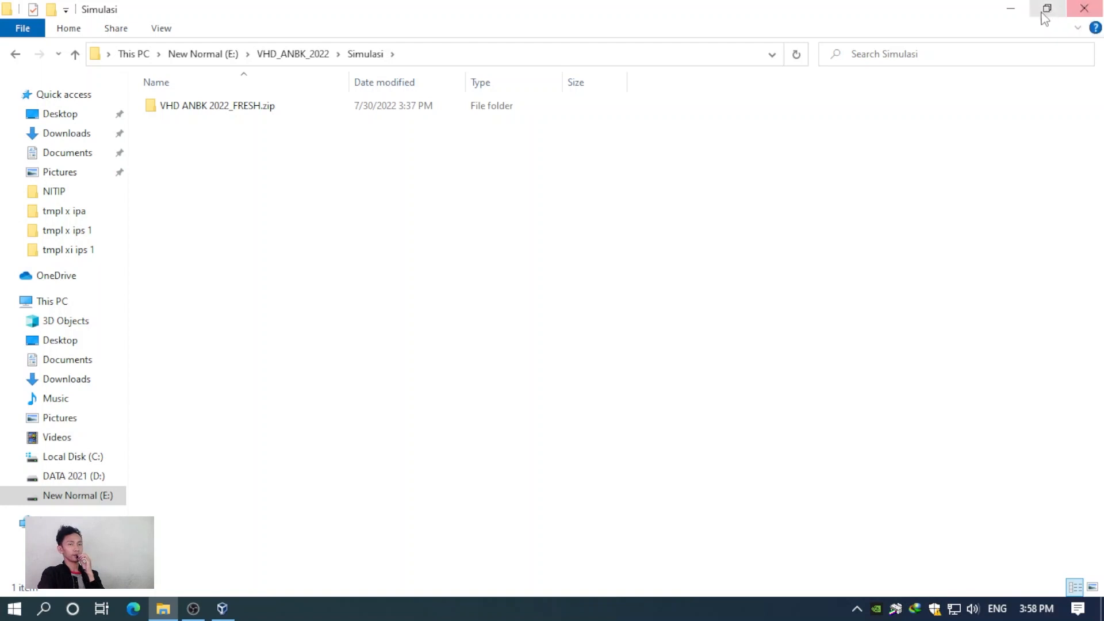
click(1082, 12)
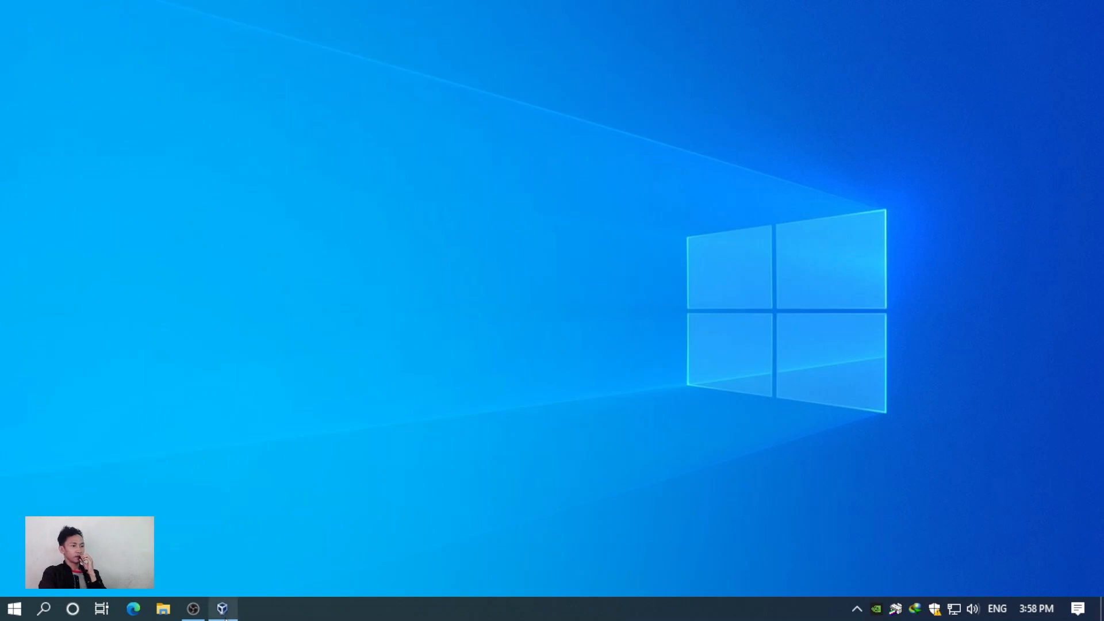
In VirtualBox, start a new virtual machine named simulasi_anbkj_2022 with type Linux, version Debian (64-bit) and 7454 MB of memory
click(223, 608)
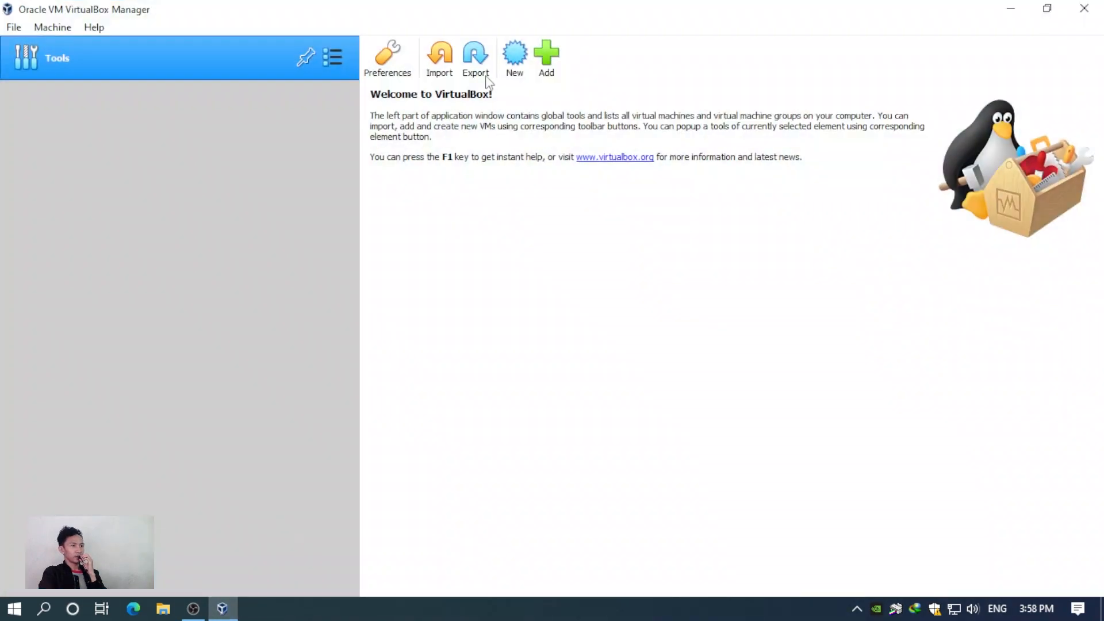
click(514, 64)
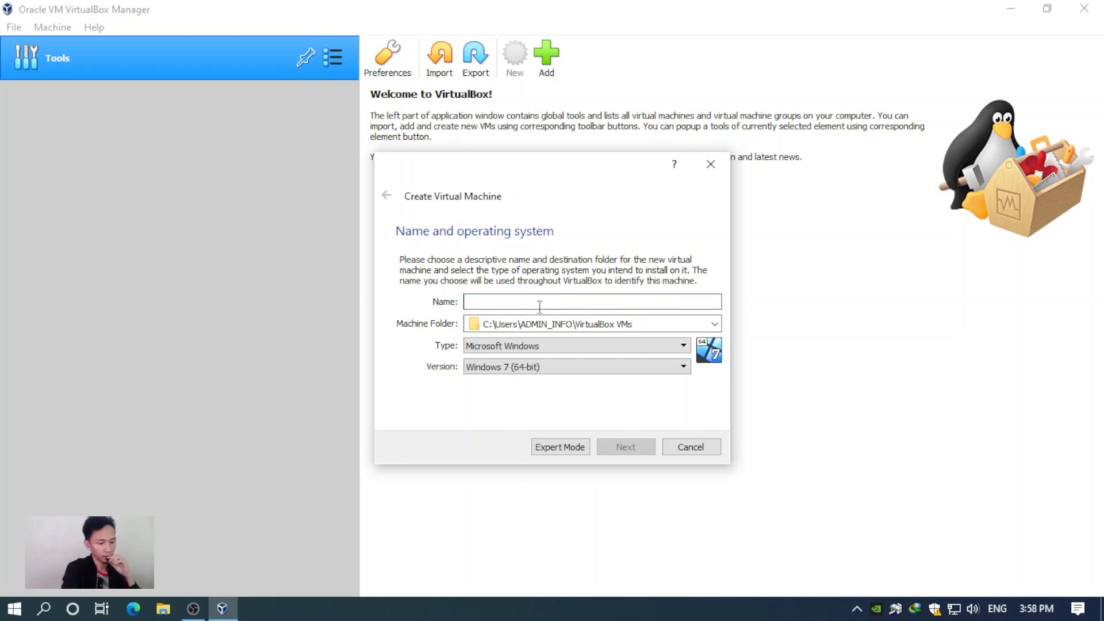
text(simulasi_anbkj_2022)
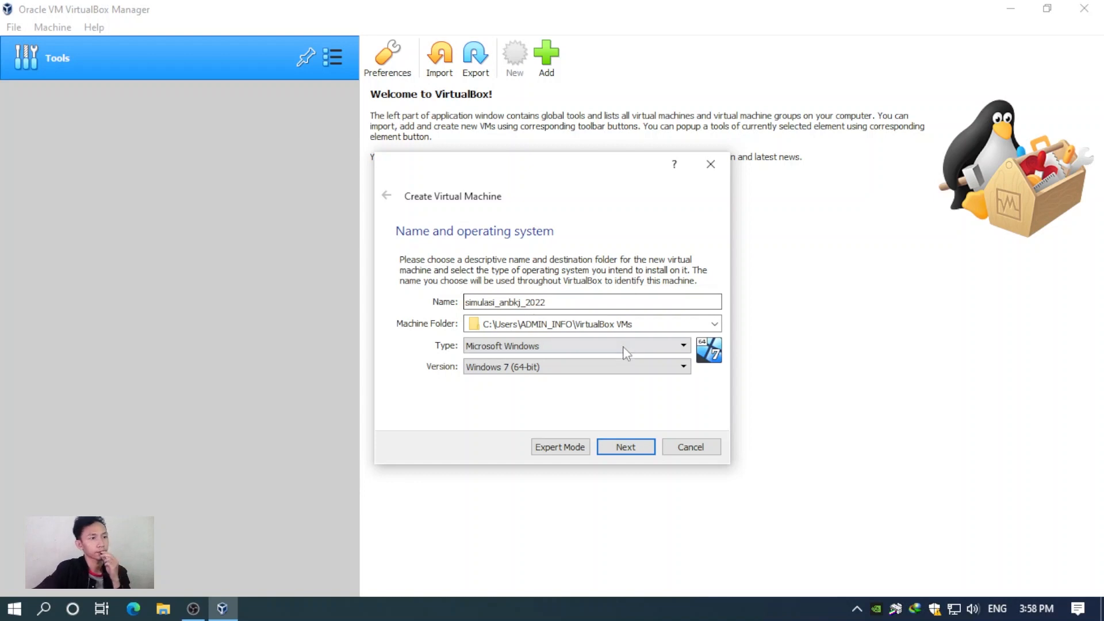
click(626, 352)
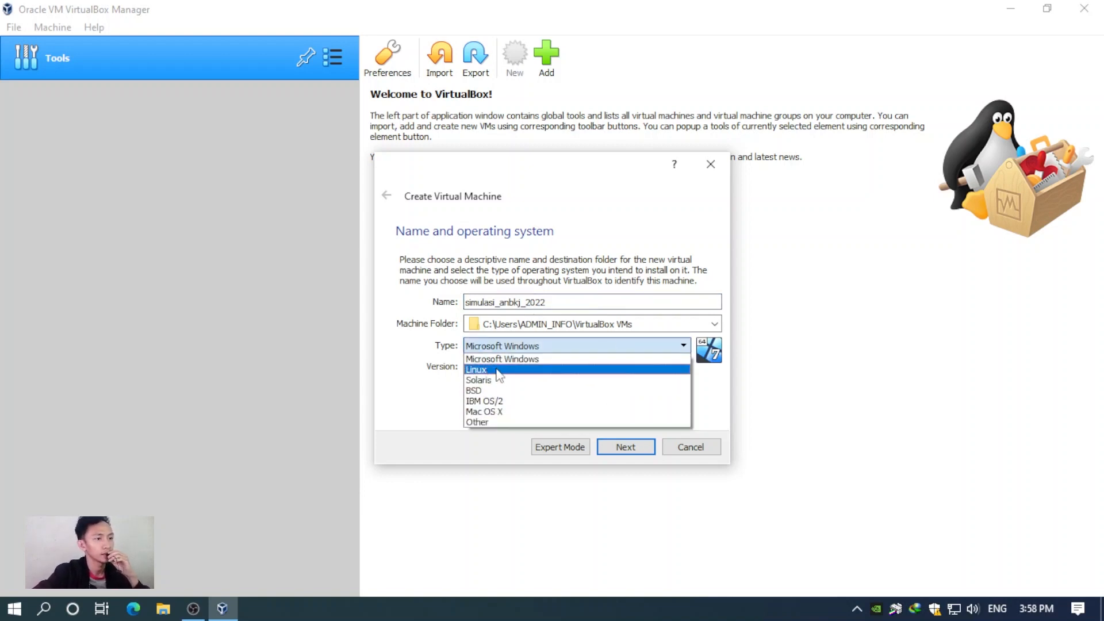
click(498, 371)
click(510, 366)
scroll(536, 449, up, 5)
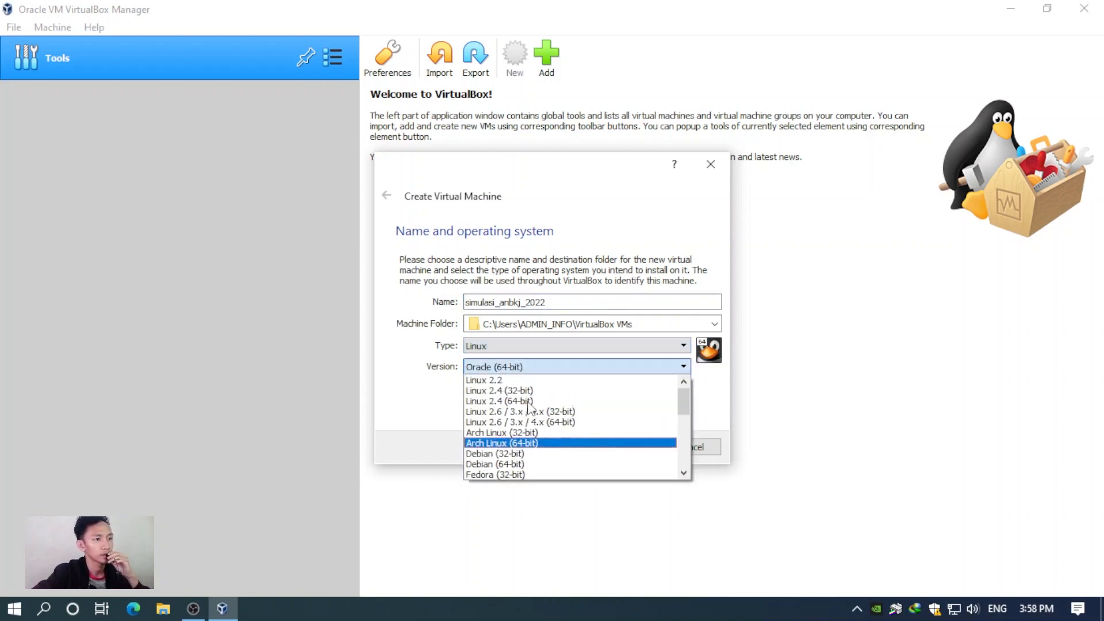
click(533, 464)
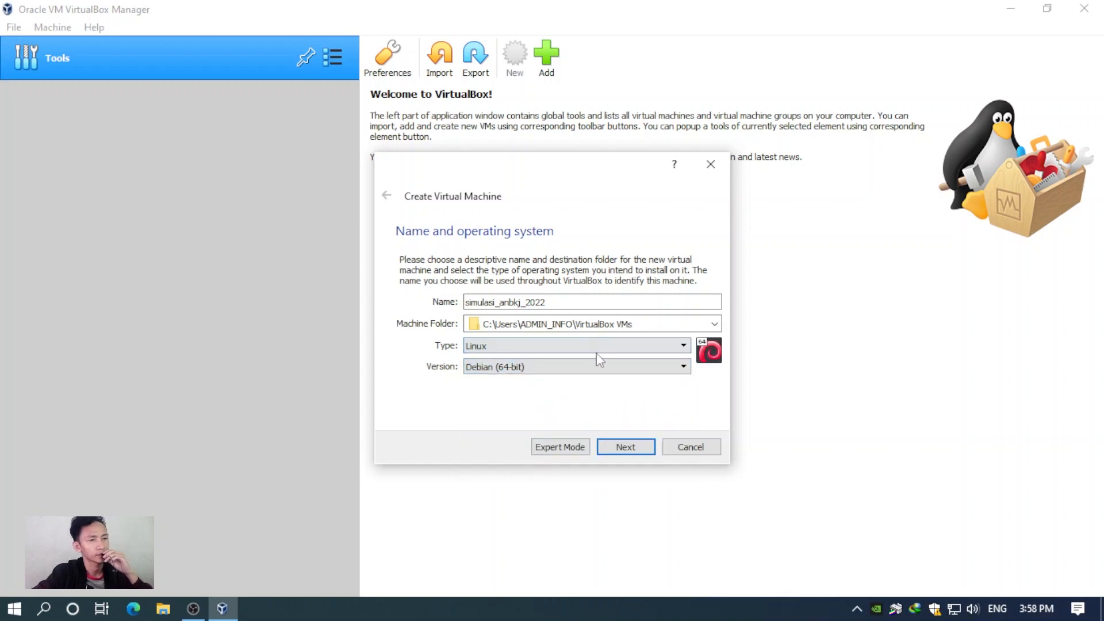
click(630, 447)
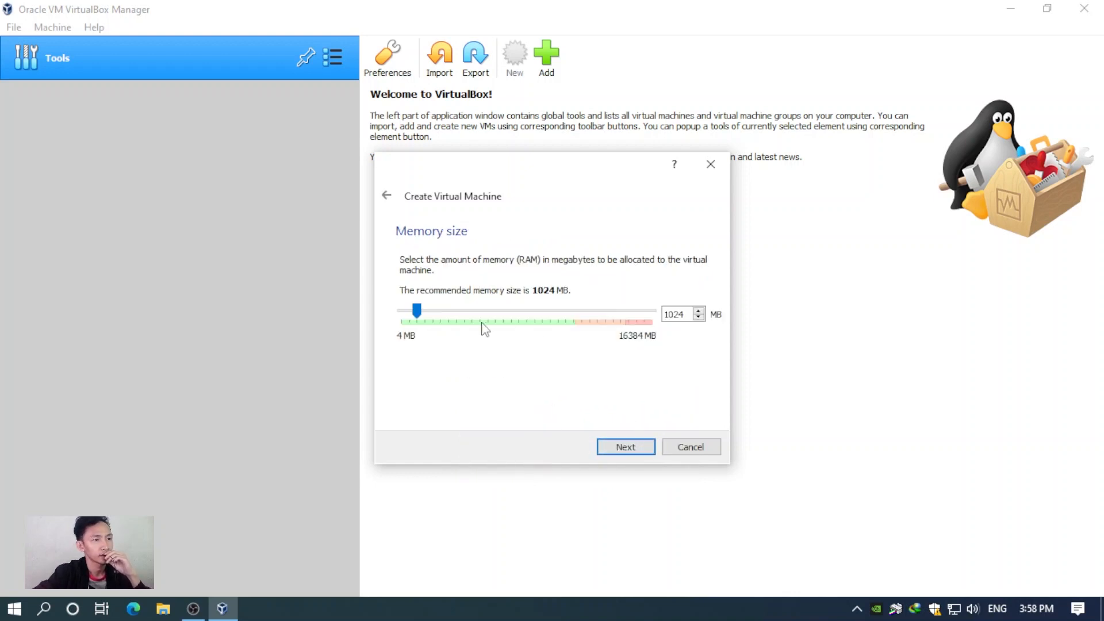
drag(435, 309, 518, 320)
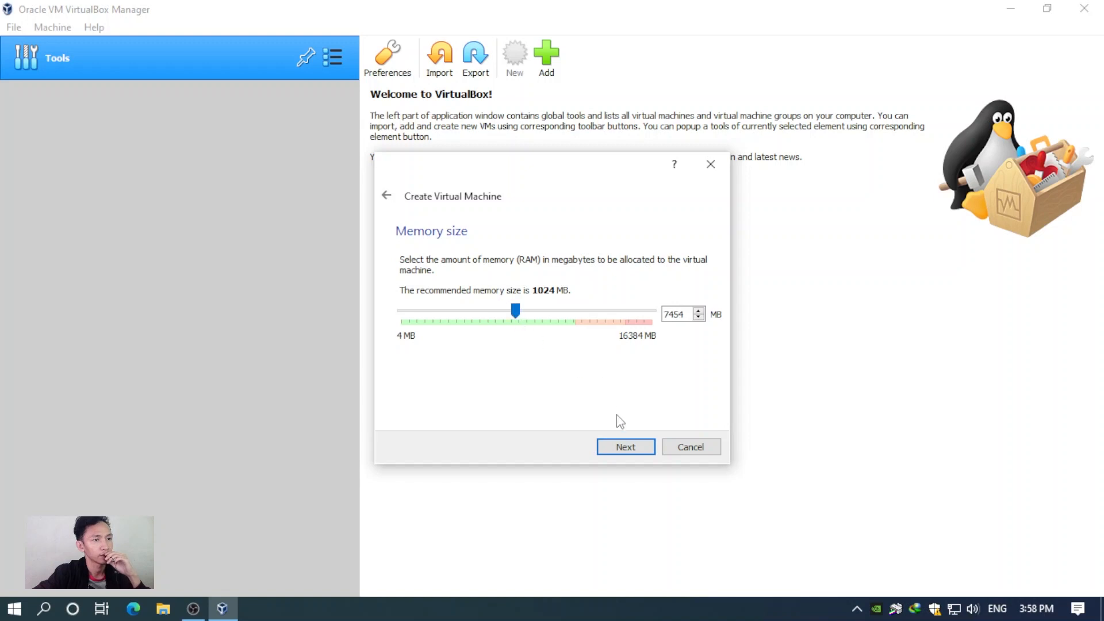
click(632, 447)
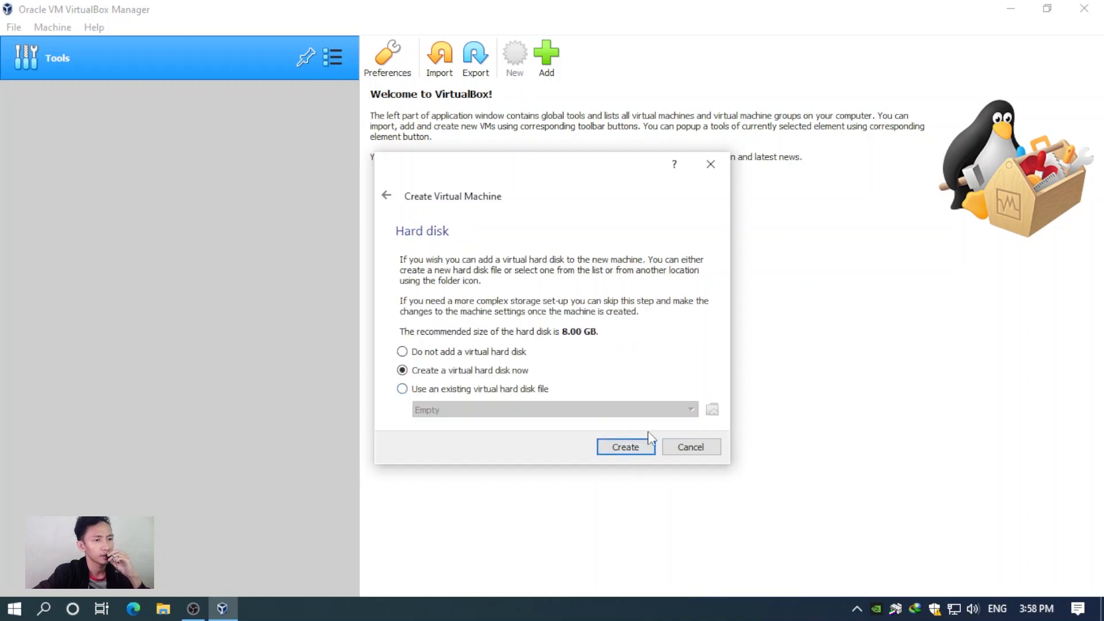
Opt for an existing virtual hard disk and add VHD ANBK 2022_FRESH from VHD_ANBK_2022\Simulasi\VHD ANBK 2022_FRESH.zip on New Normal (E:)
click(403, 389)
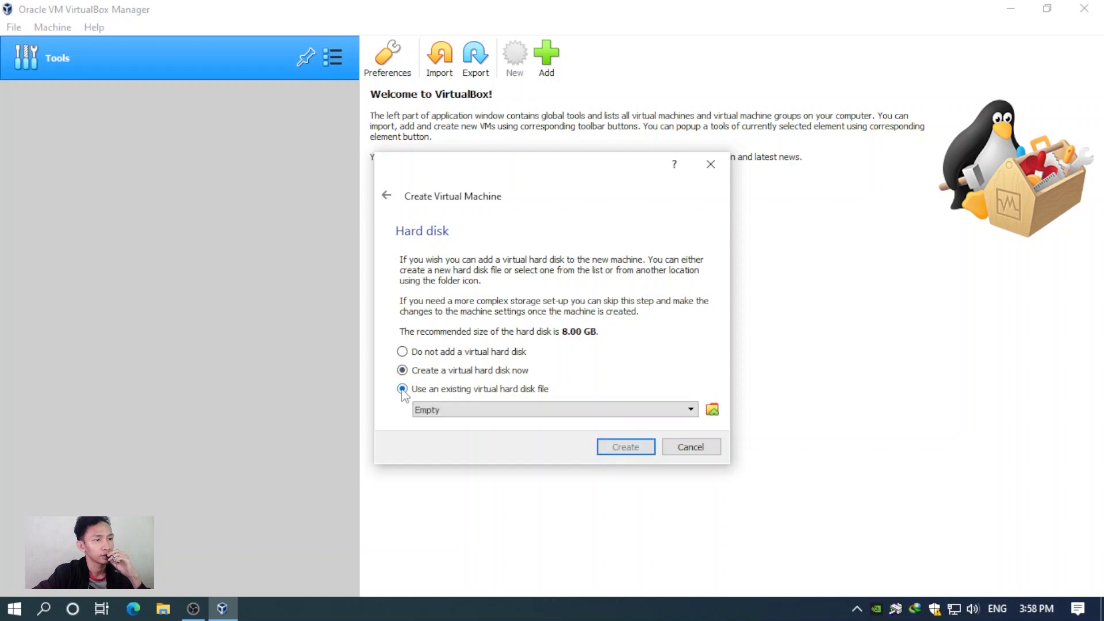
click(713, 410)
click(391, 264)
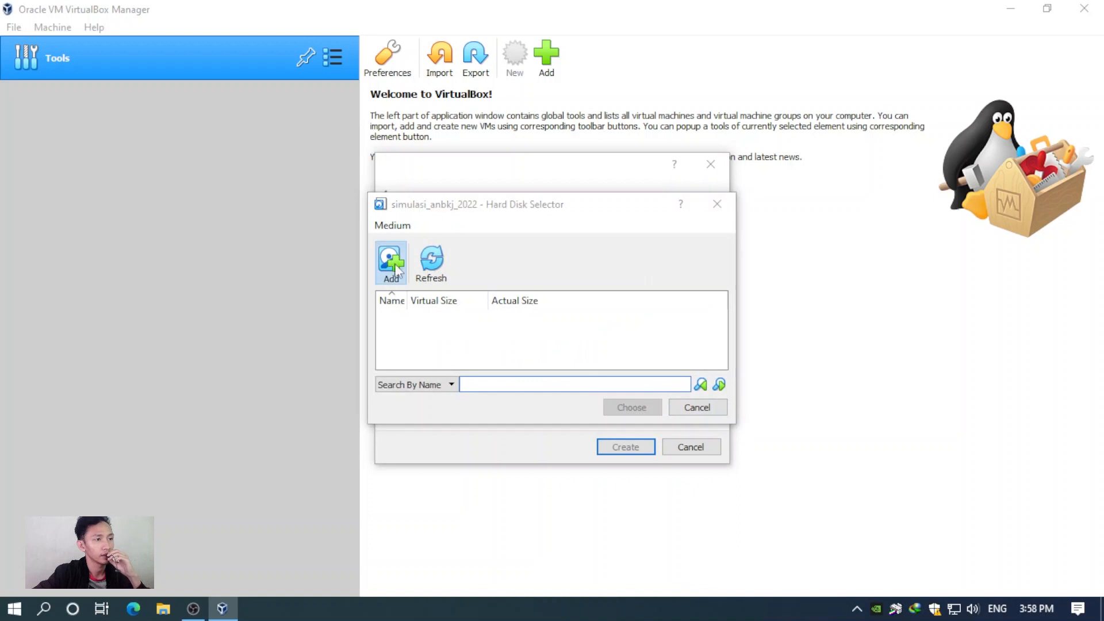
scroll(493, 377, down, 3)
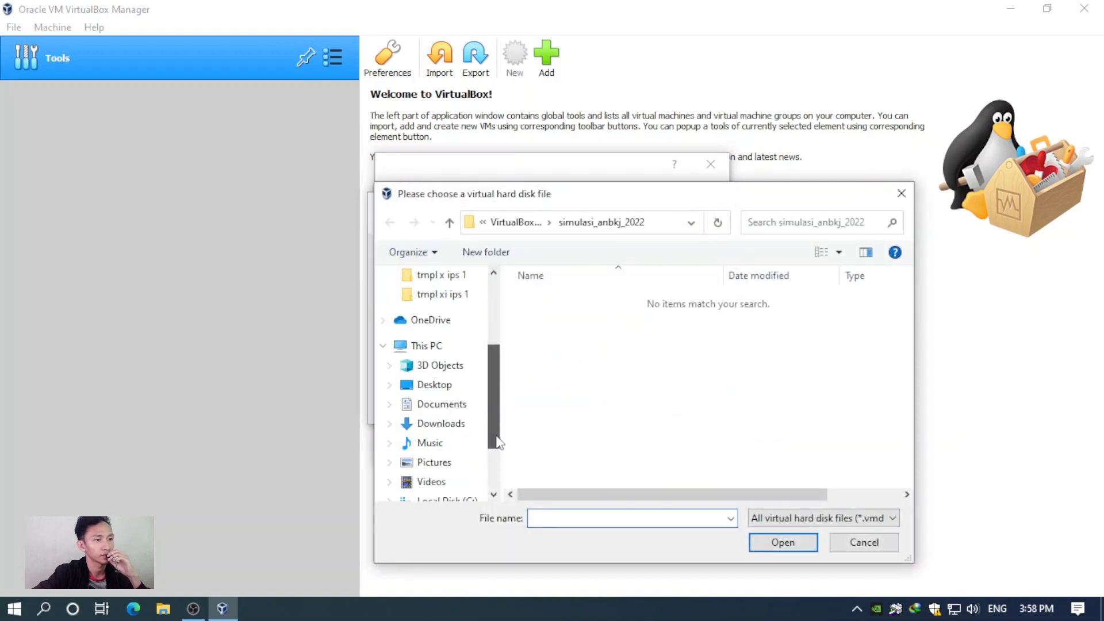
click(431, 348)
scroll(648, 345, down, 5)
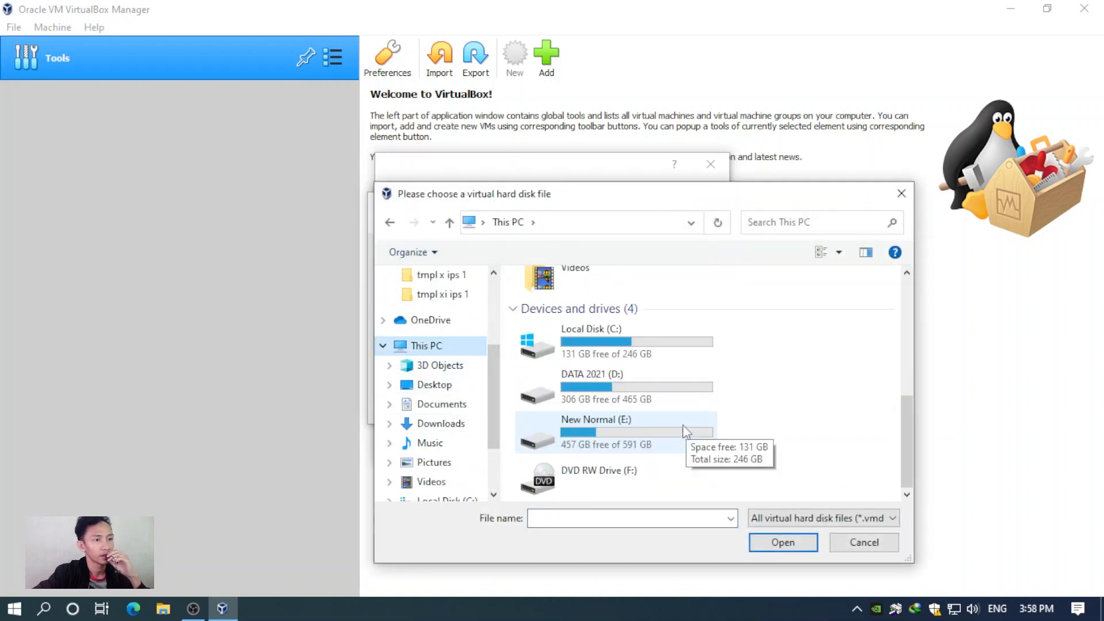
double_click(650, 441)
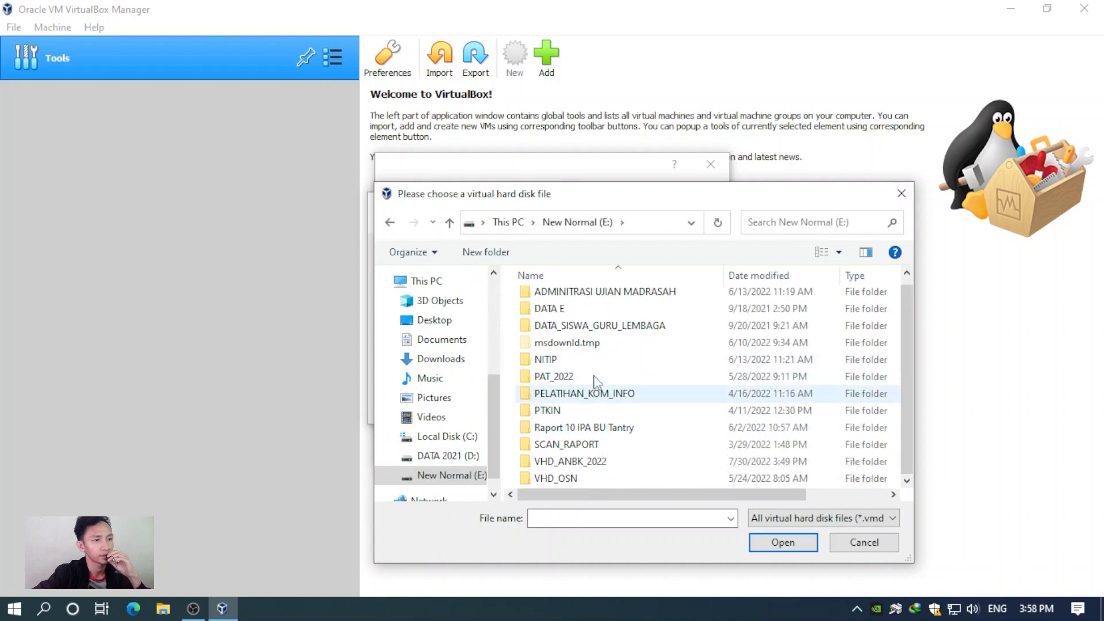
double_click(575, 460)
double_click(576, 333)
double_click(581, 307)
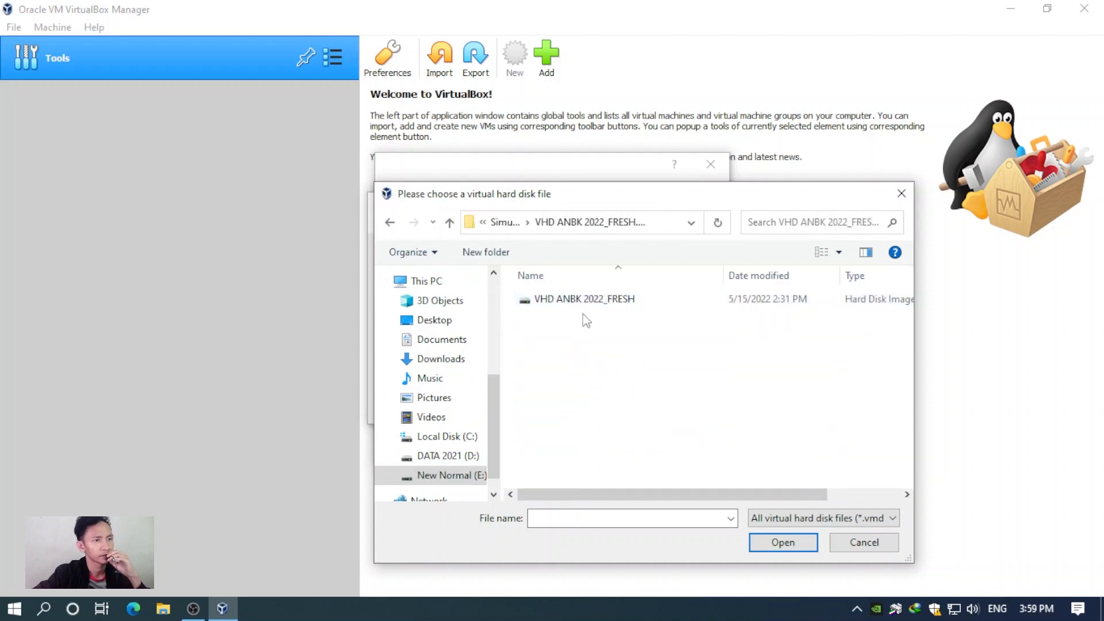
double_click(575, 303)
Choose VHD ANBK 2022_FRESH.vhd as the machine's hard disk and create the virtual machine
click(500, 331)
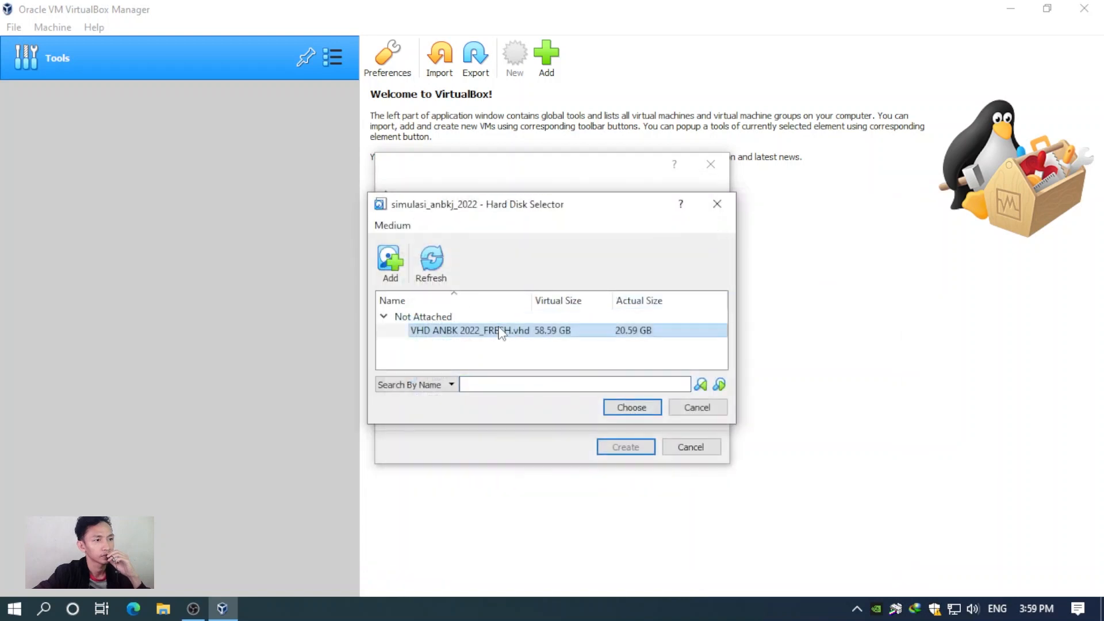
click(635, 408)
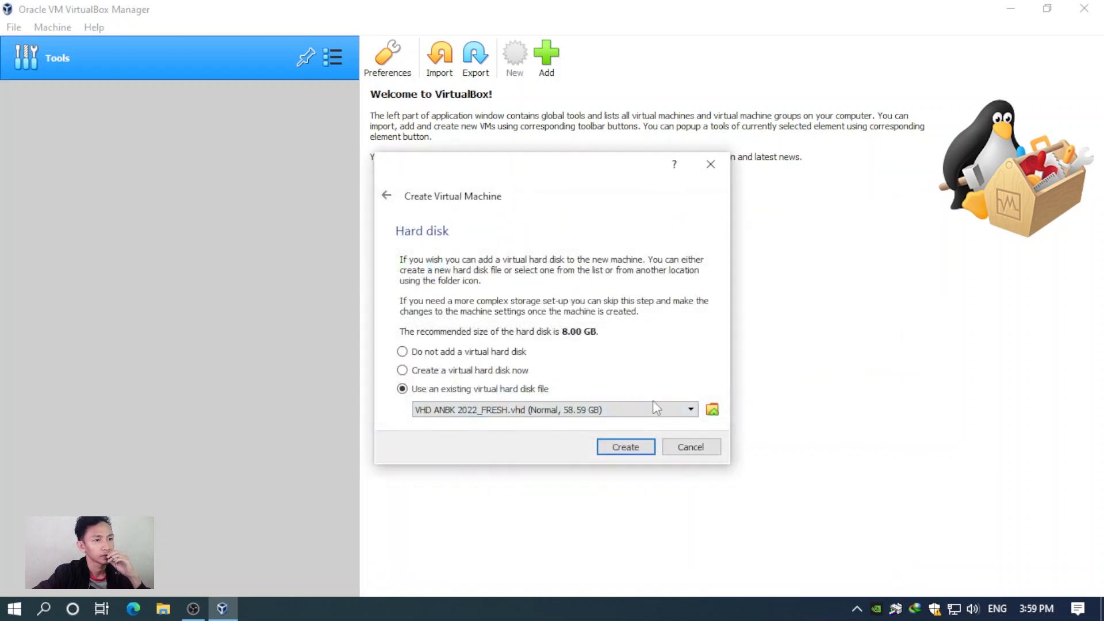
click(633, 448)
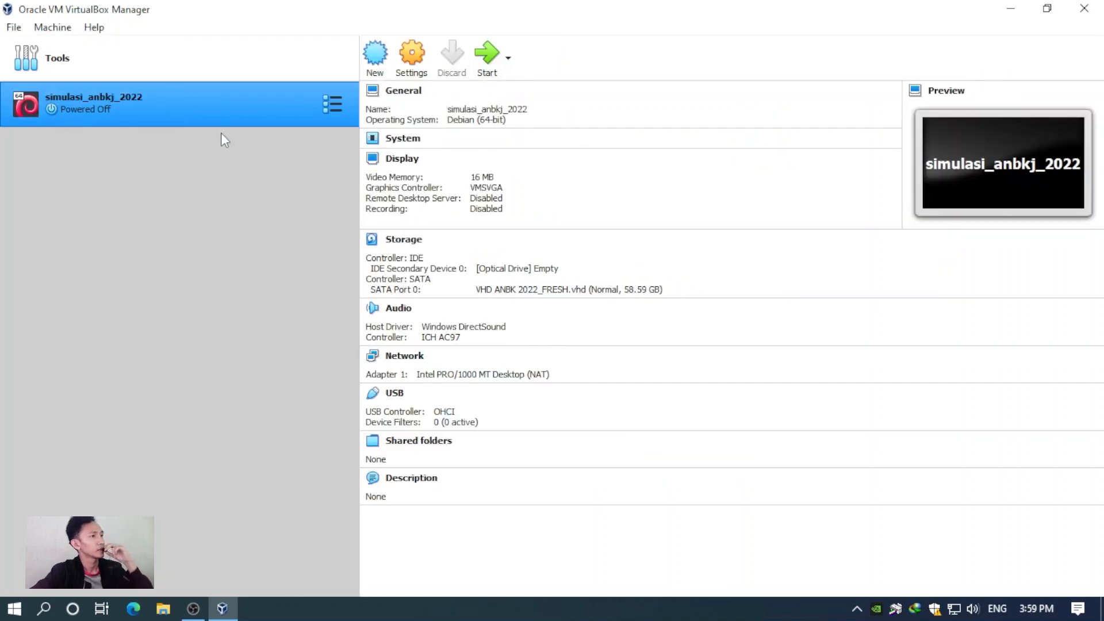
Rename the virtual machine to simulasi_anbk_2022 in its settings and save the change
right_click(147, 98)
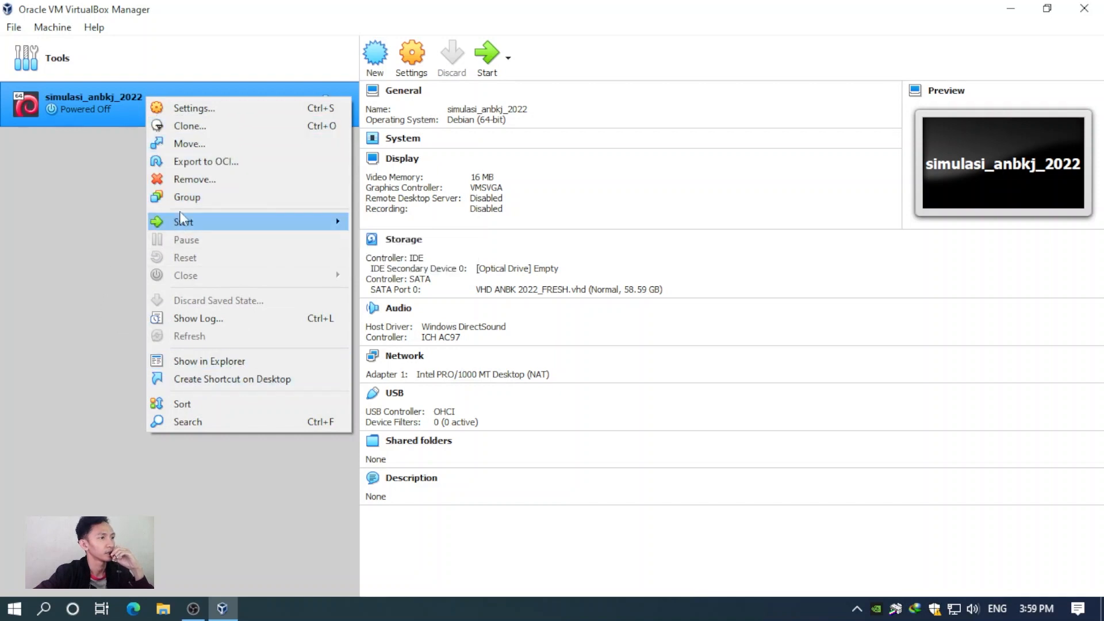
click(220, 114)
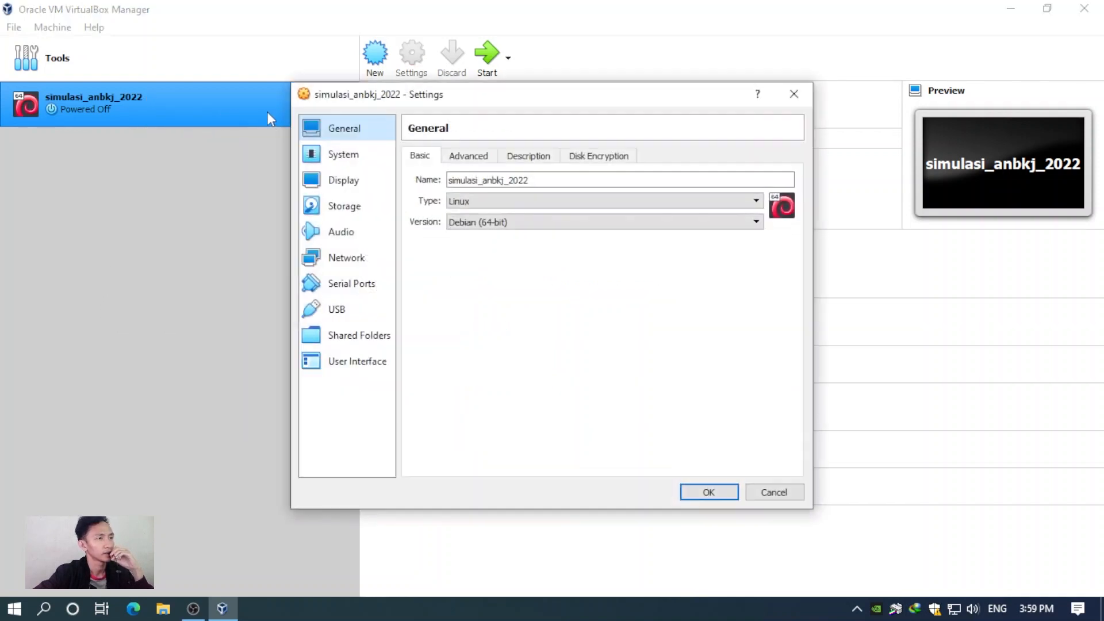
click(506, 182)
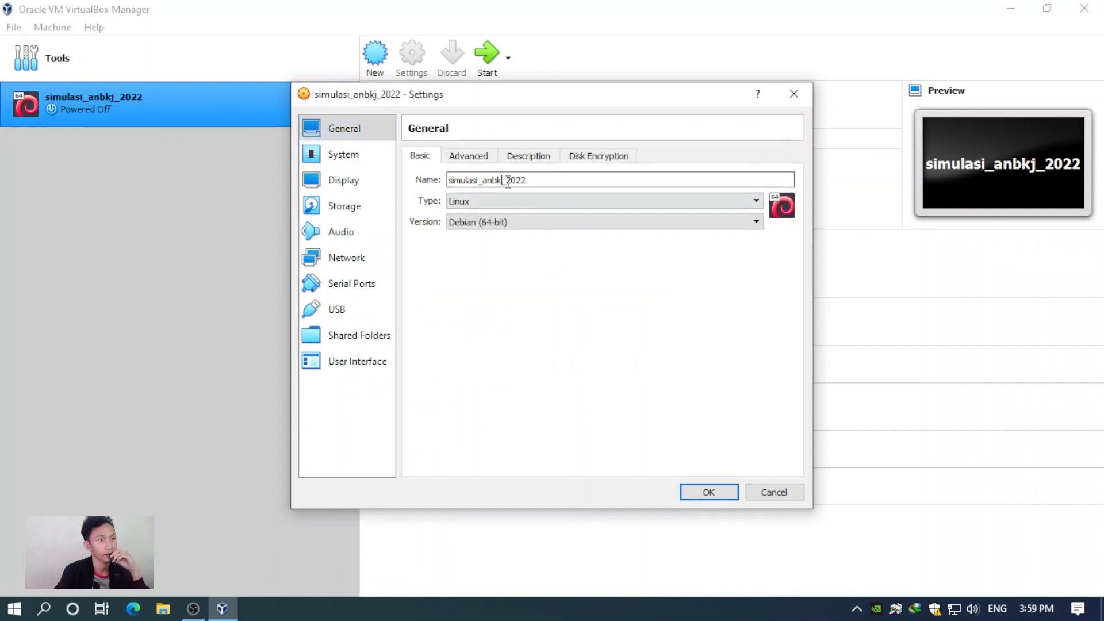
click(718, 493)
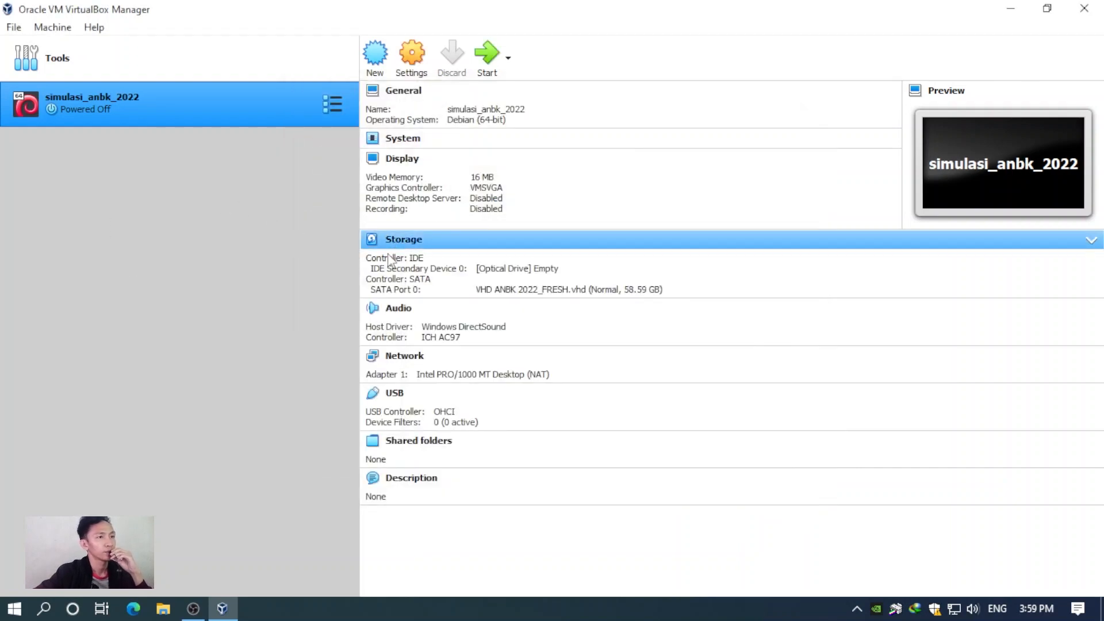
Check the general settings of simulasi_anbk_2022 and set its base memory to 7073 MB
click(421, 60)
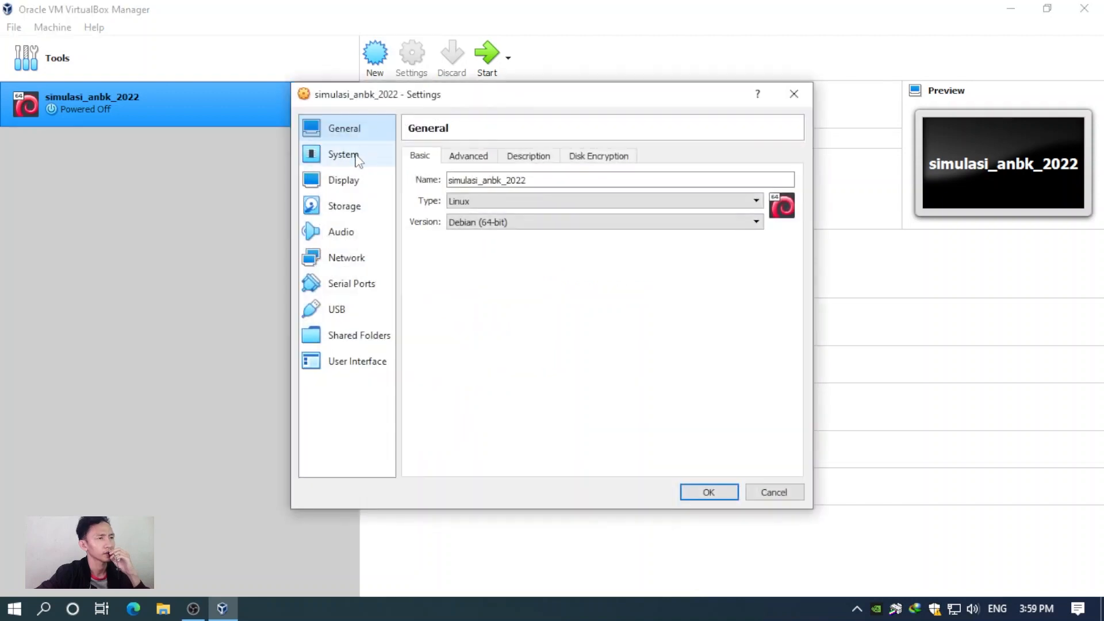
click(468, 158)
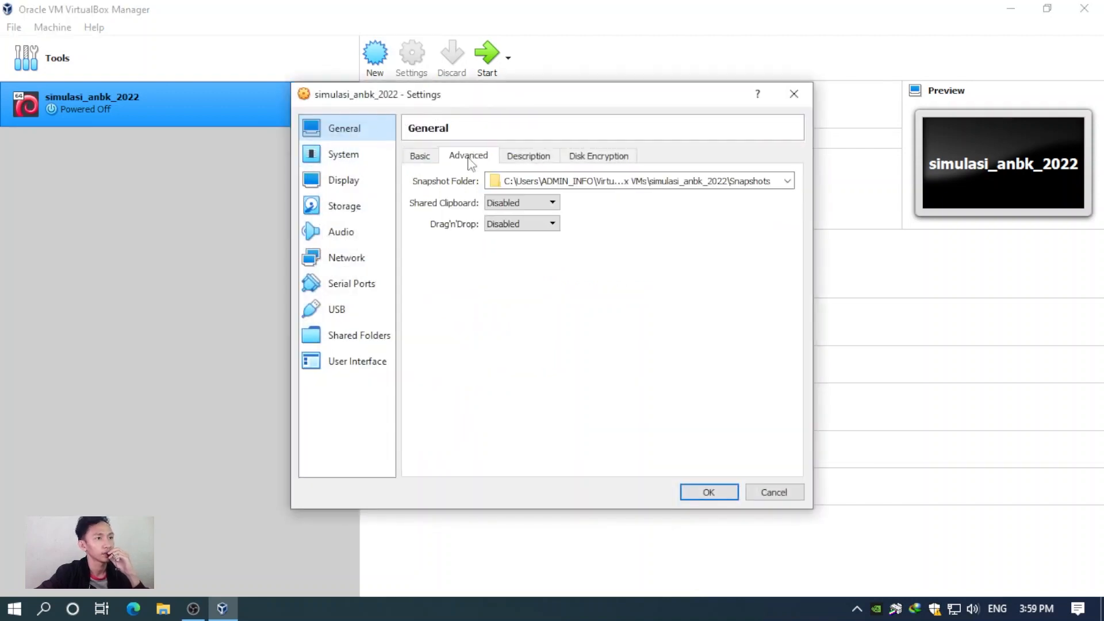
click(525, 157)
click(592, 161)
click(420, 156)
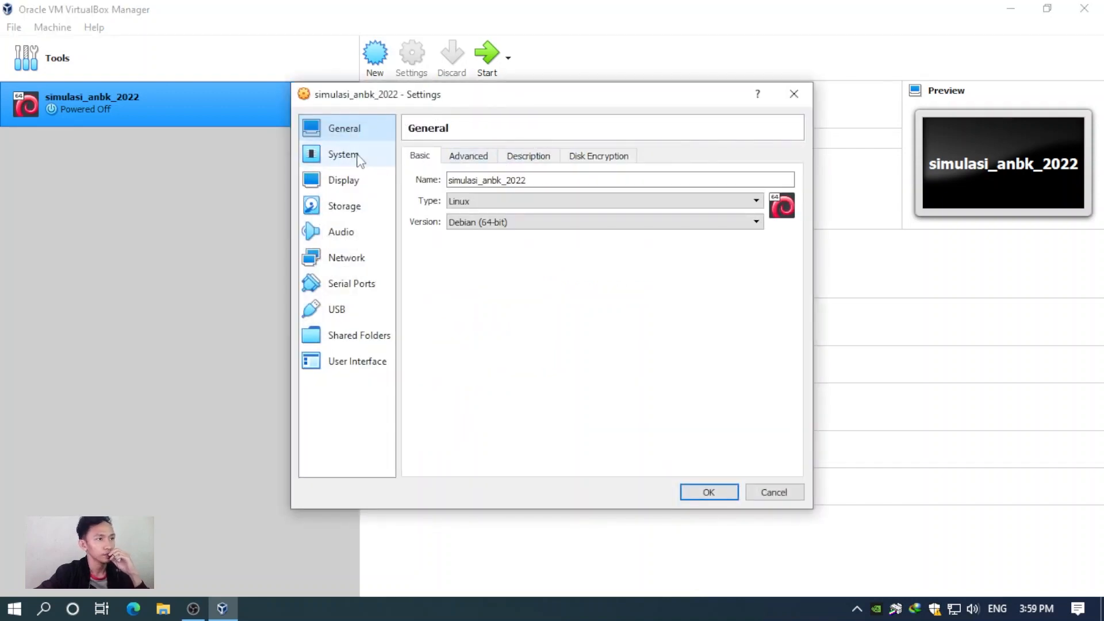
click(362, 165)
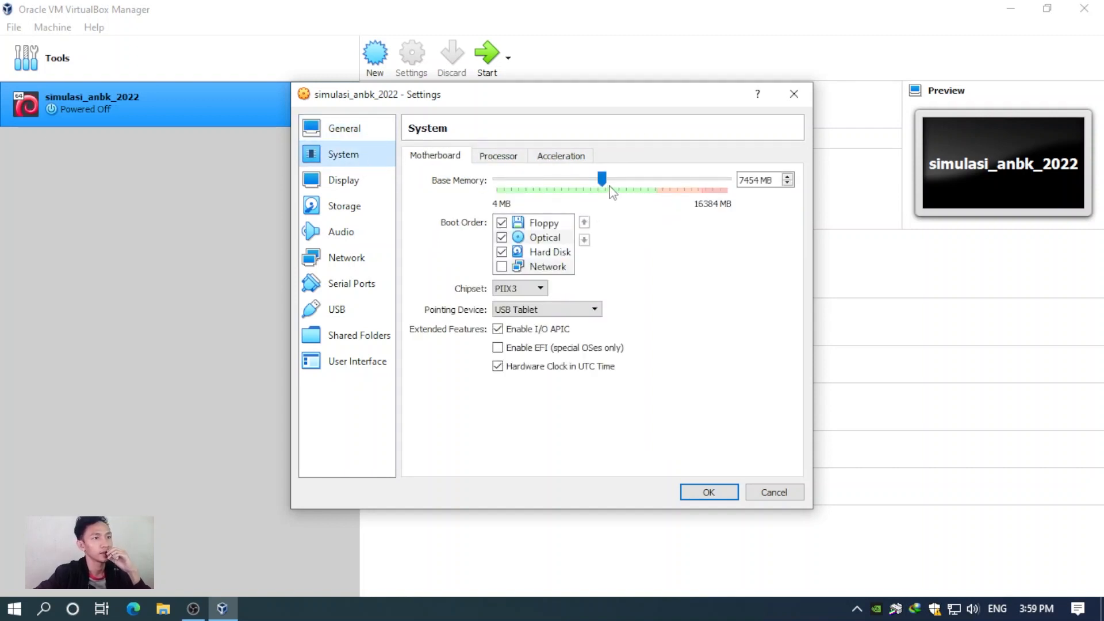
drag(601, 180, 596, 183)
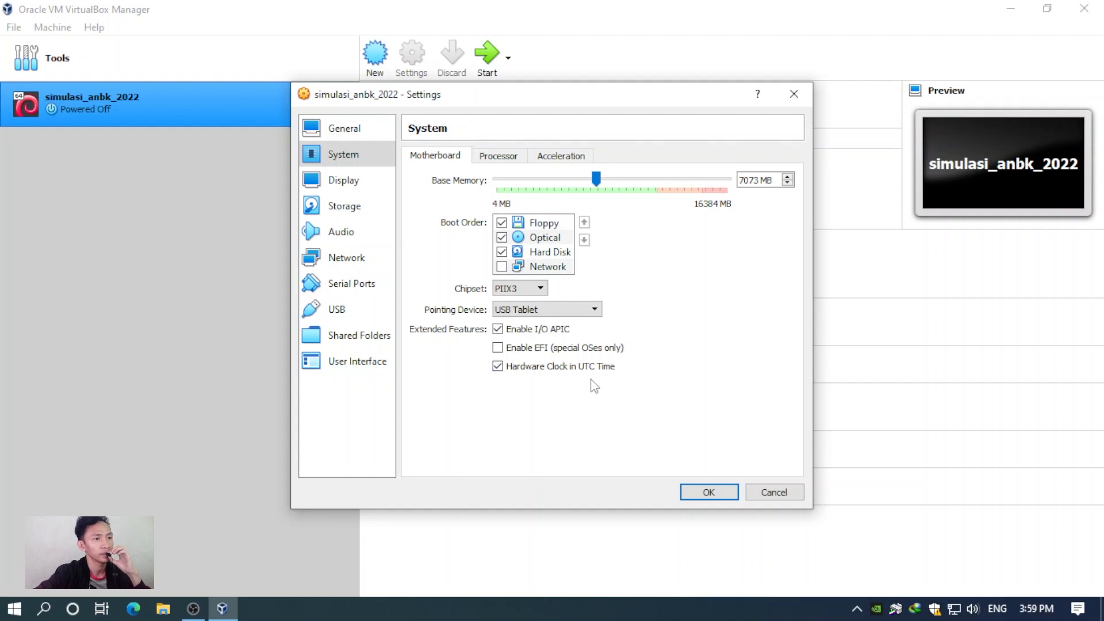
Assign 2 processors to the virtual machine and check its acceleration options
click(509, 157)
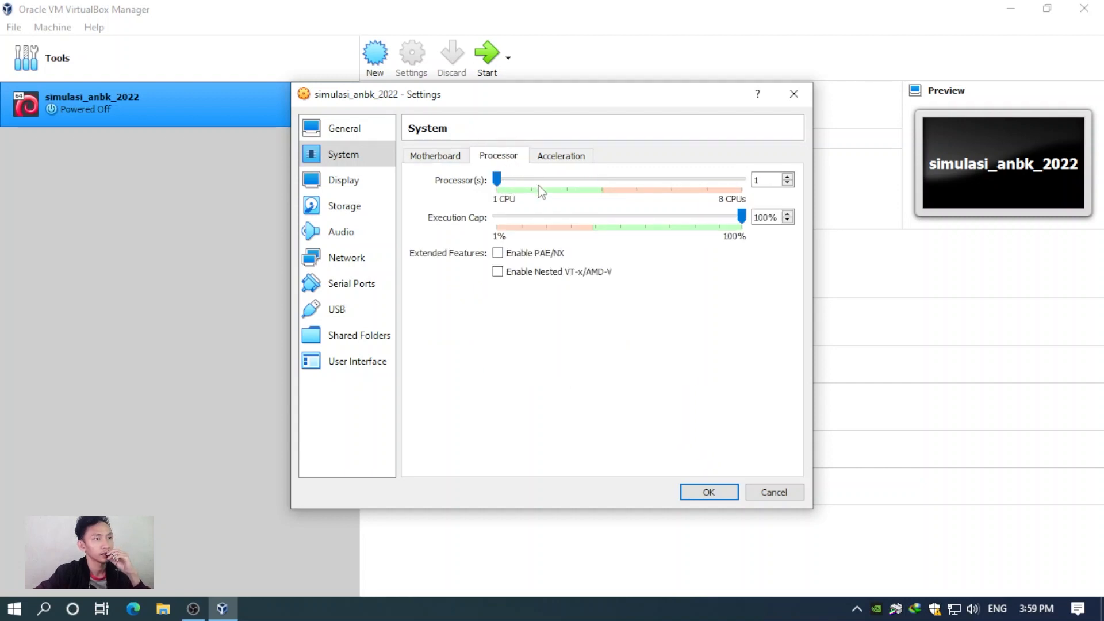
click(540, 187)
click(564, 159)
click(521, 160)
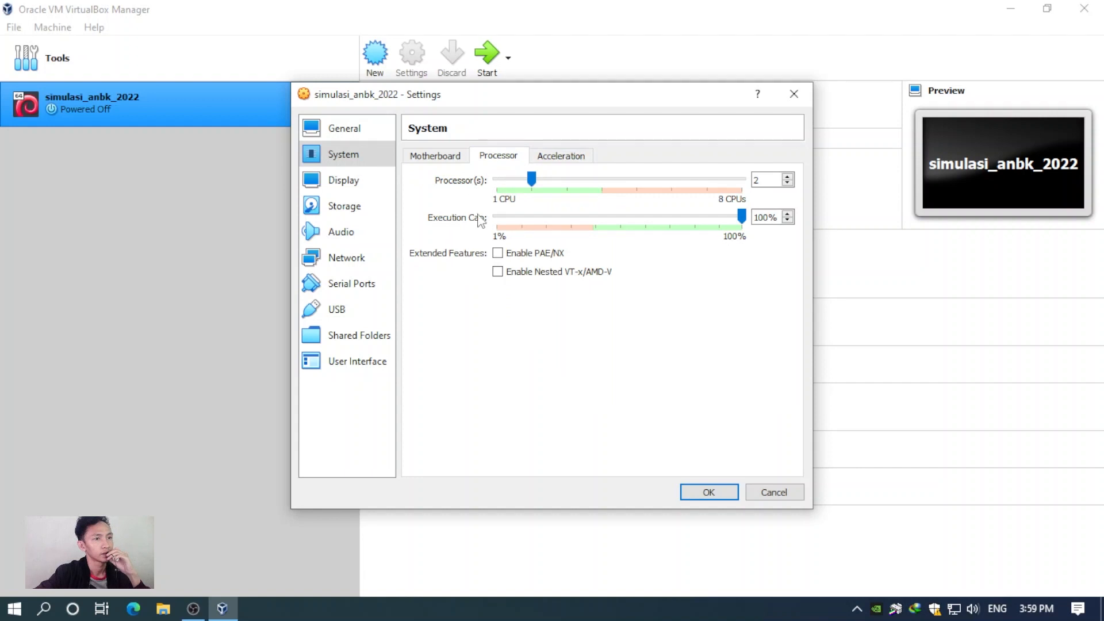
Review the virtual machine's display, remote display, recording, storage and audio settings
click(355, 178)
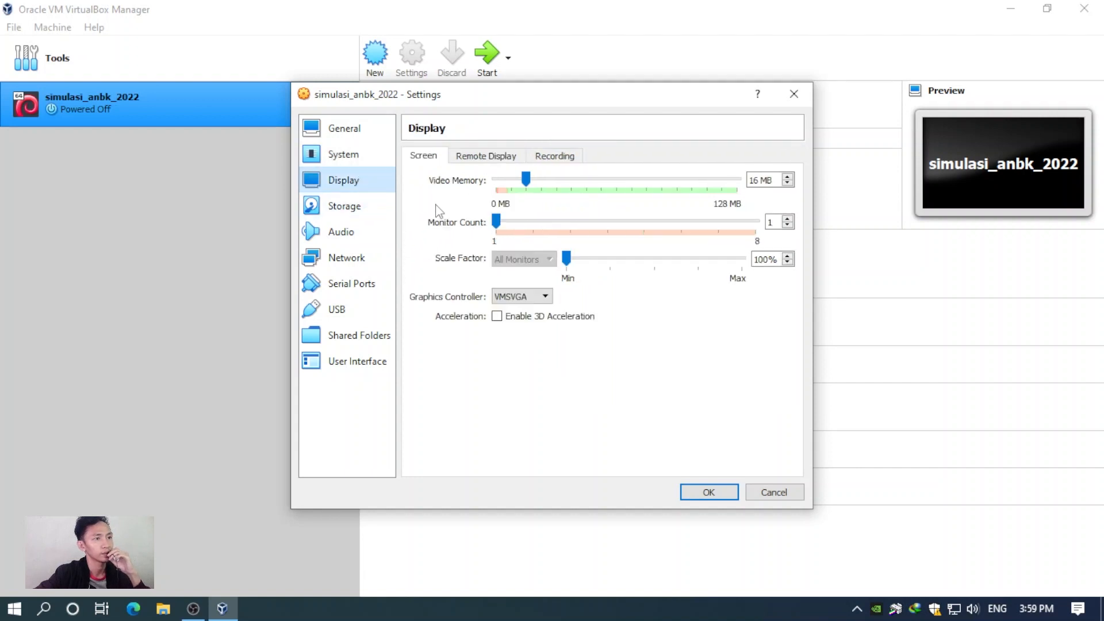
click(486, 158)
click(569, 161)
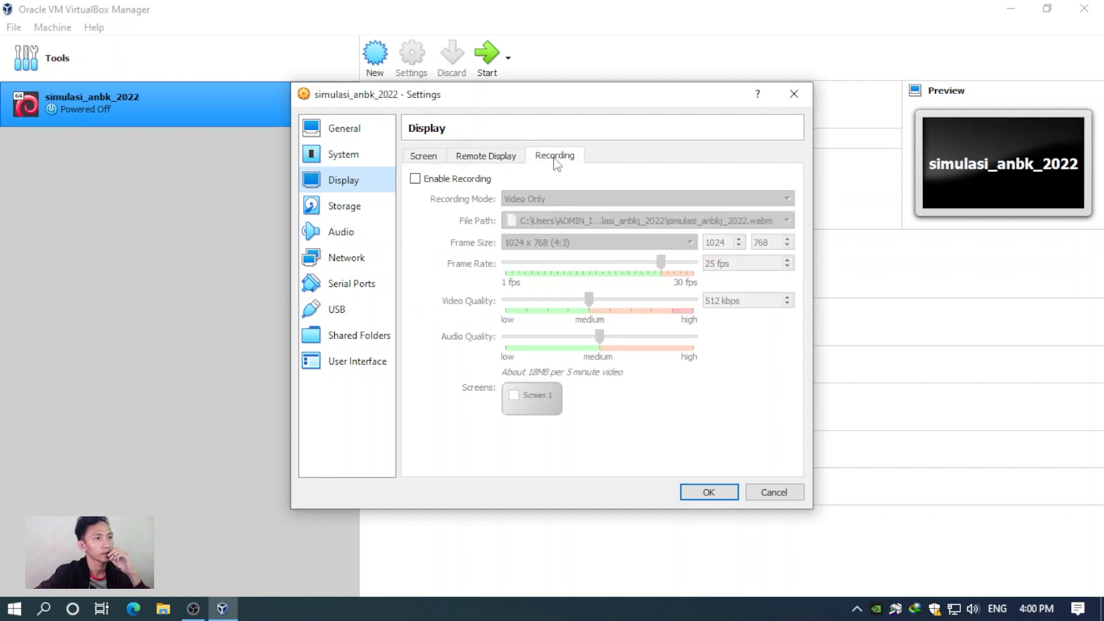
click(445, 163)
click(369, 216)
click(370, 231)
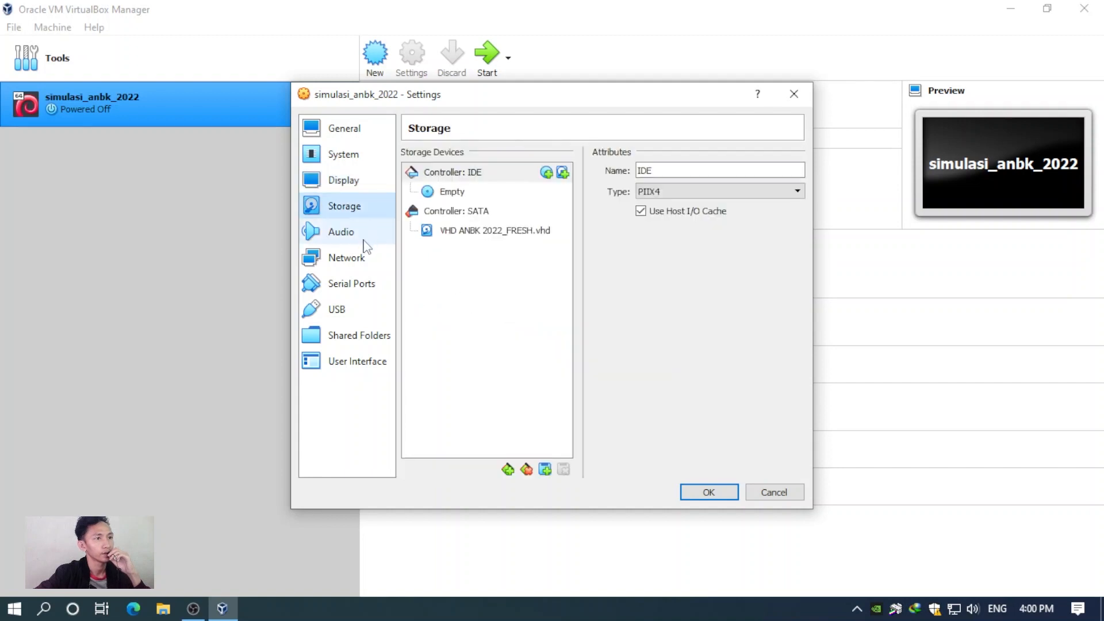
Attach network Adapter 1 to Bridged Adapter using the TP-Link Gigabit PCI Express Adapter
click(367, 257)
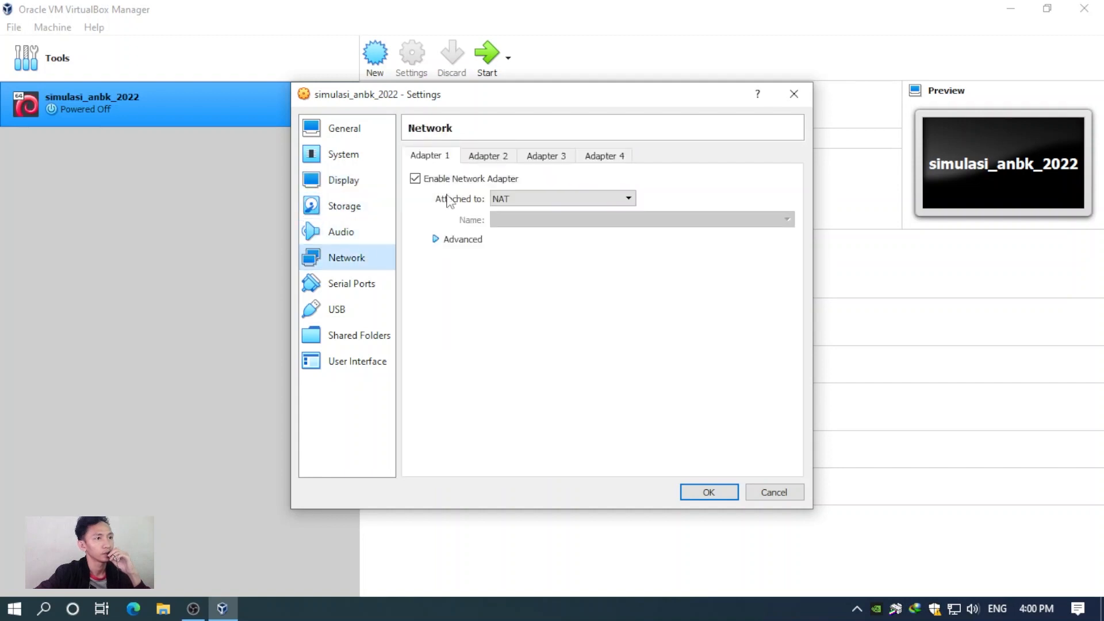
click(514, 199)
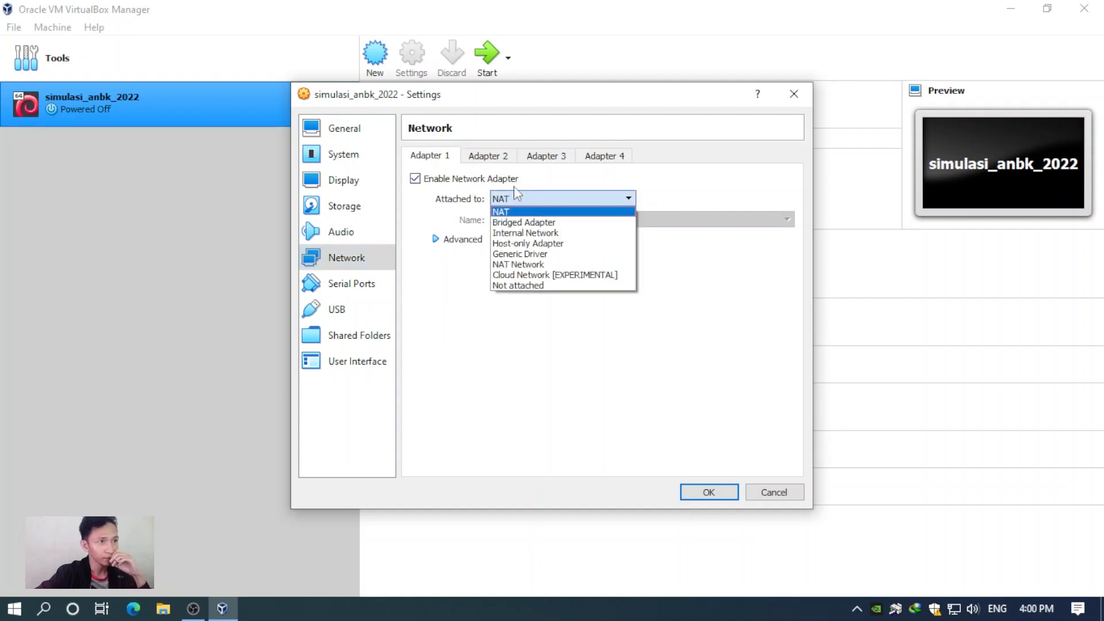
click(567, 226)
click(564, 221)
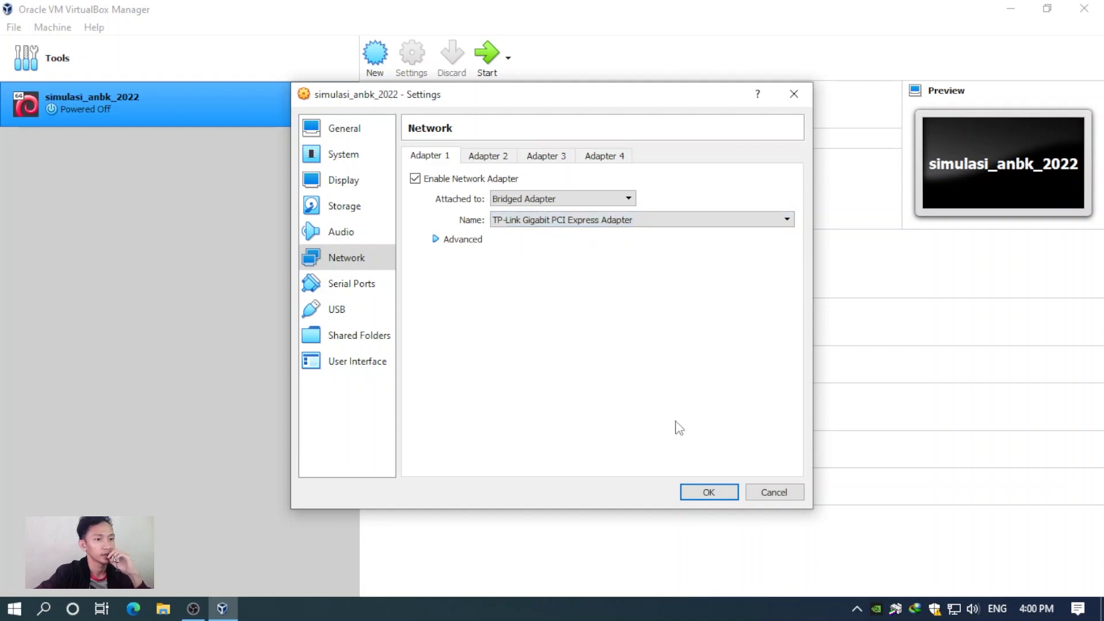
Enable network Adapter 2, attach it to NAT, and check Adapter 3
click(497, 161)
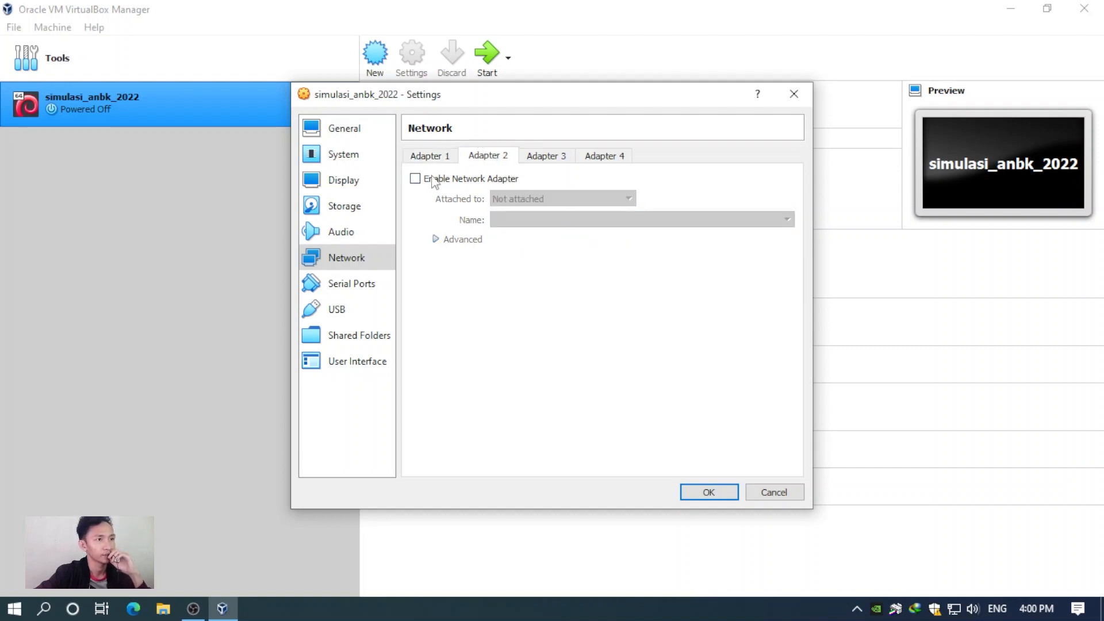
click(415, 179)
click(554, 201)
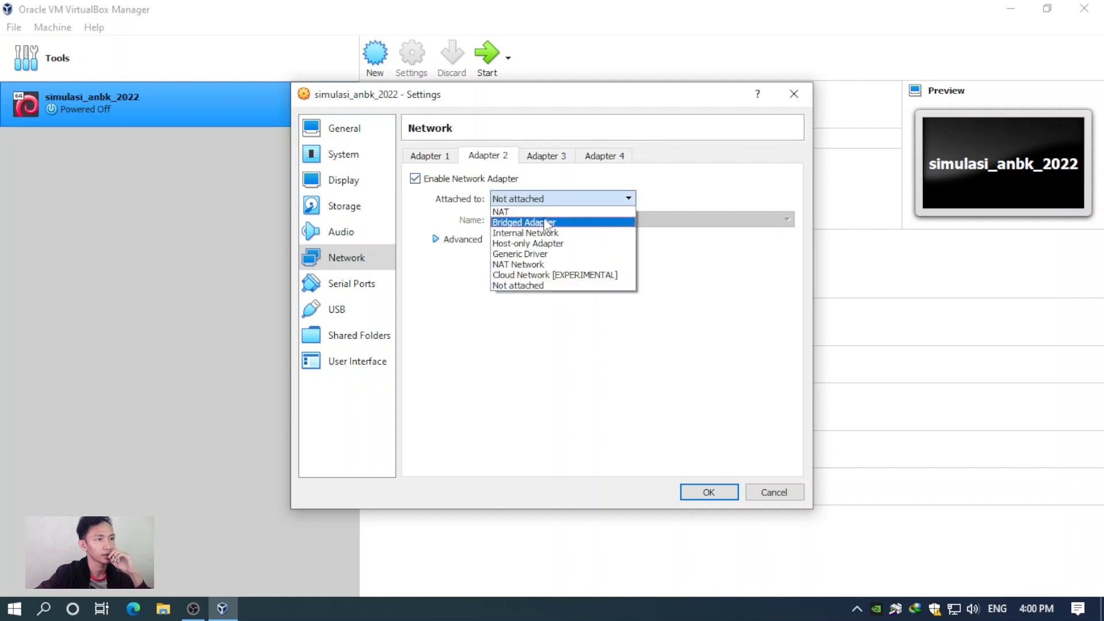
click(547, 214)
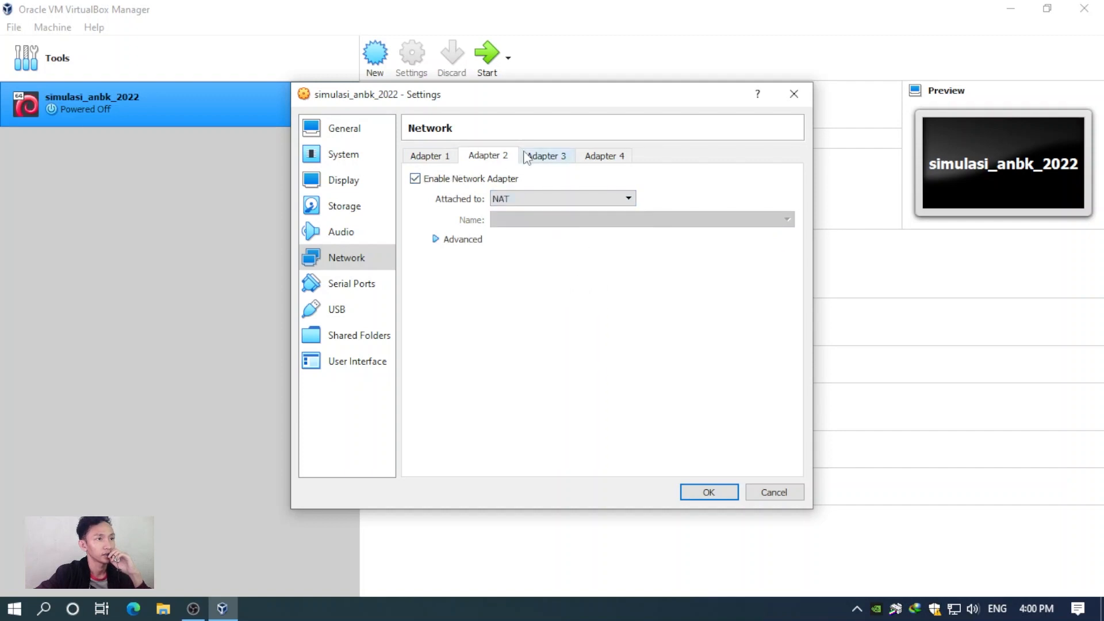
click(547, 155)
List the interfaces available for bridging Adapter 1 and open the host's network connections in Windows to compare them
click(437, 156)
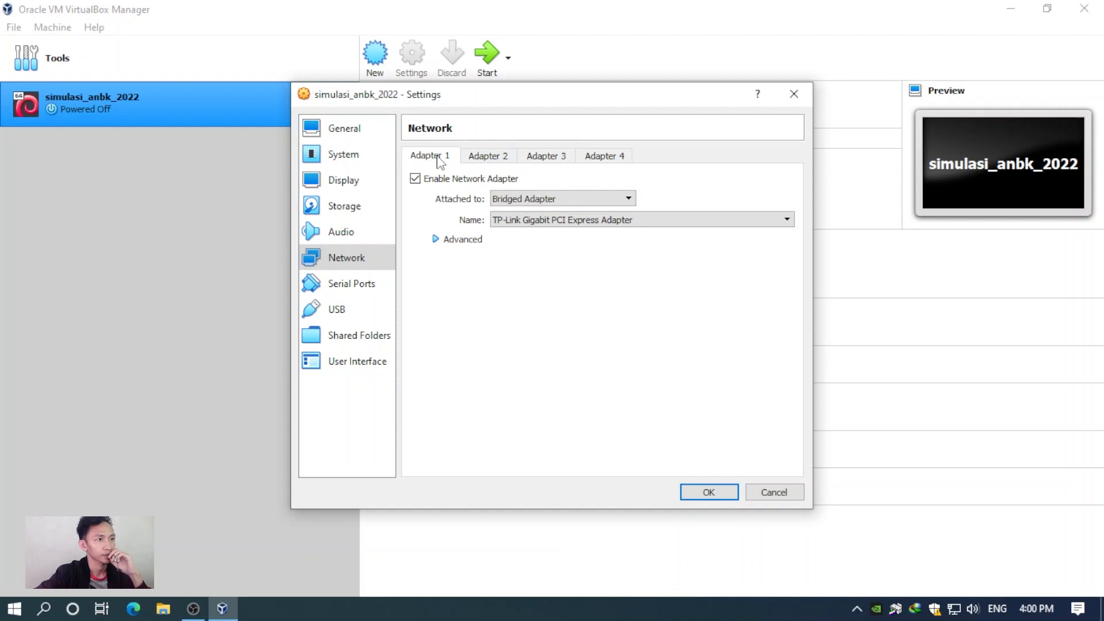
click(547, 220)
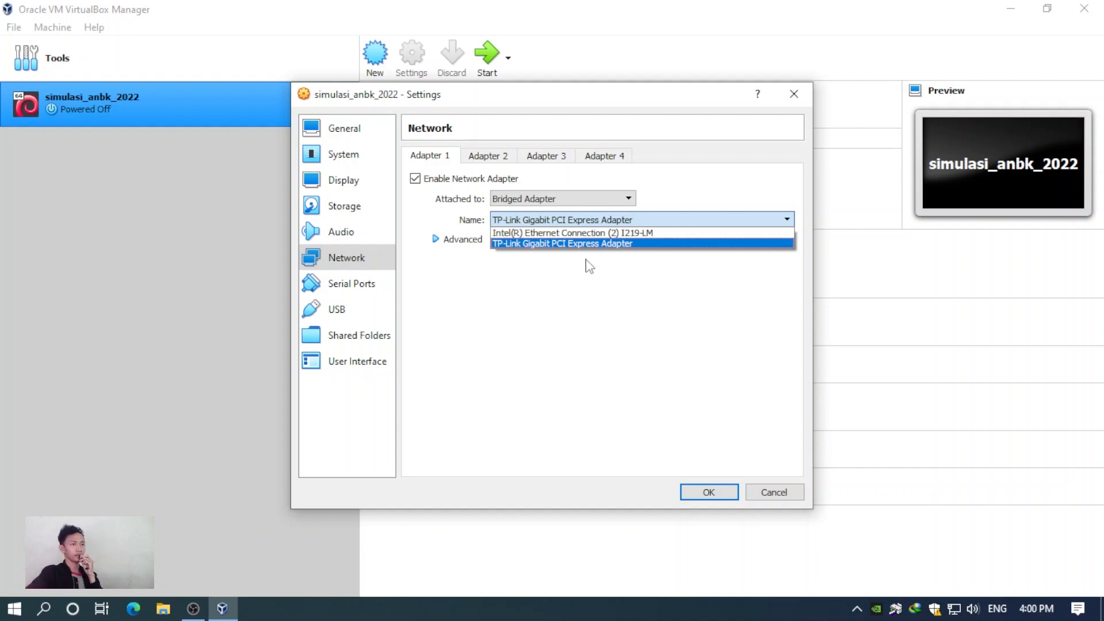
right_click(957, 612)
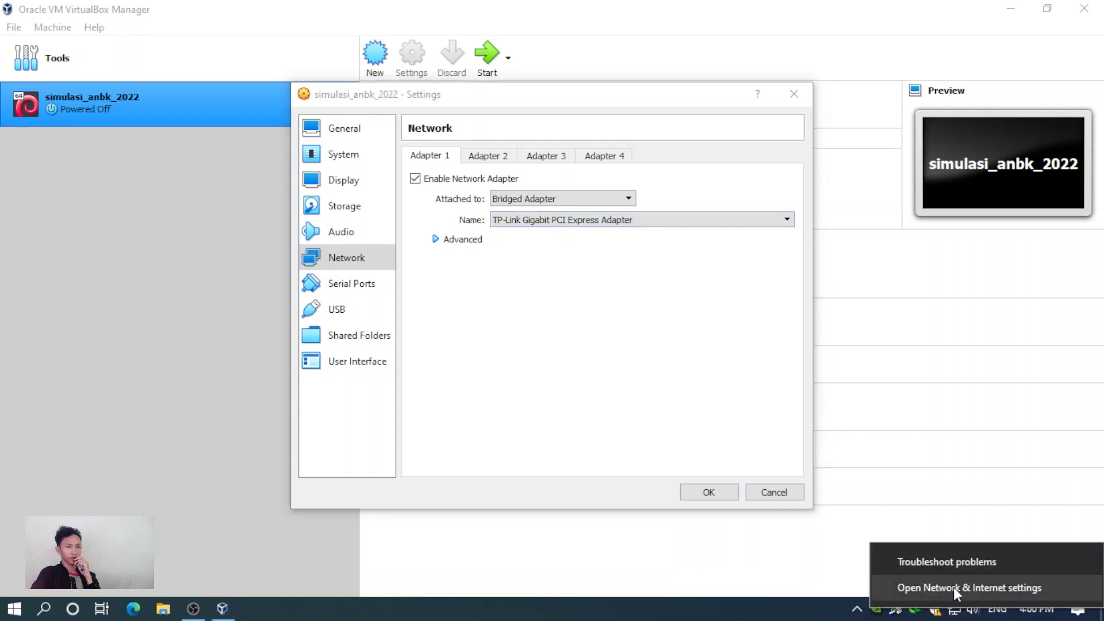
click(954, 588)
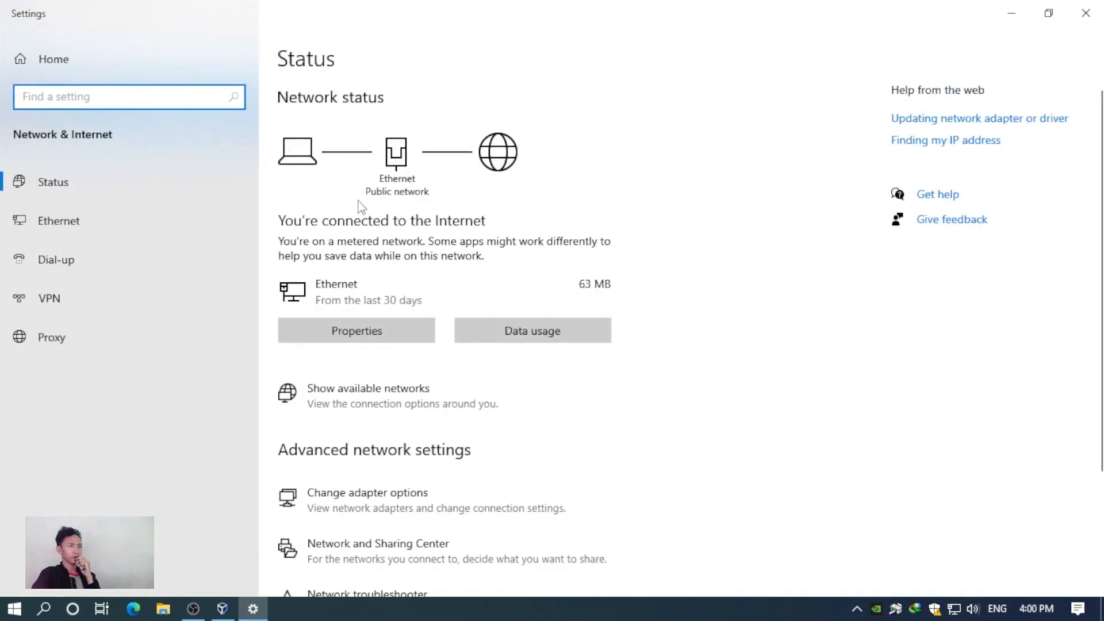
click(80, 226)
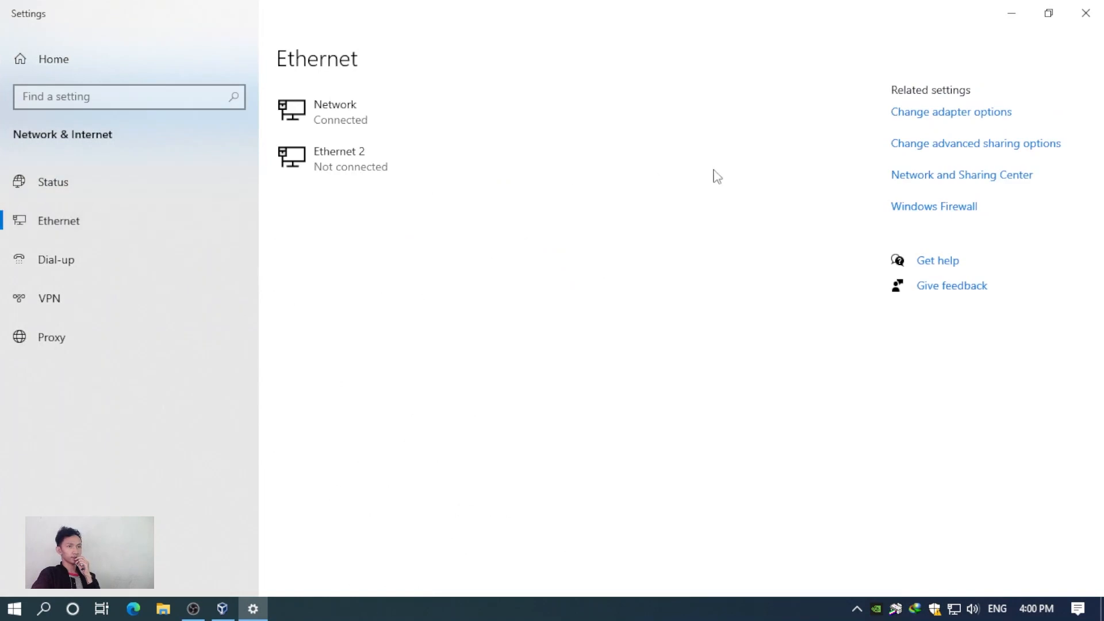
click(953, 113)
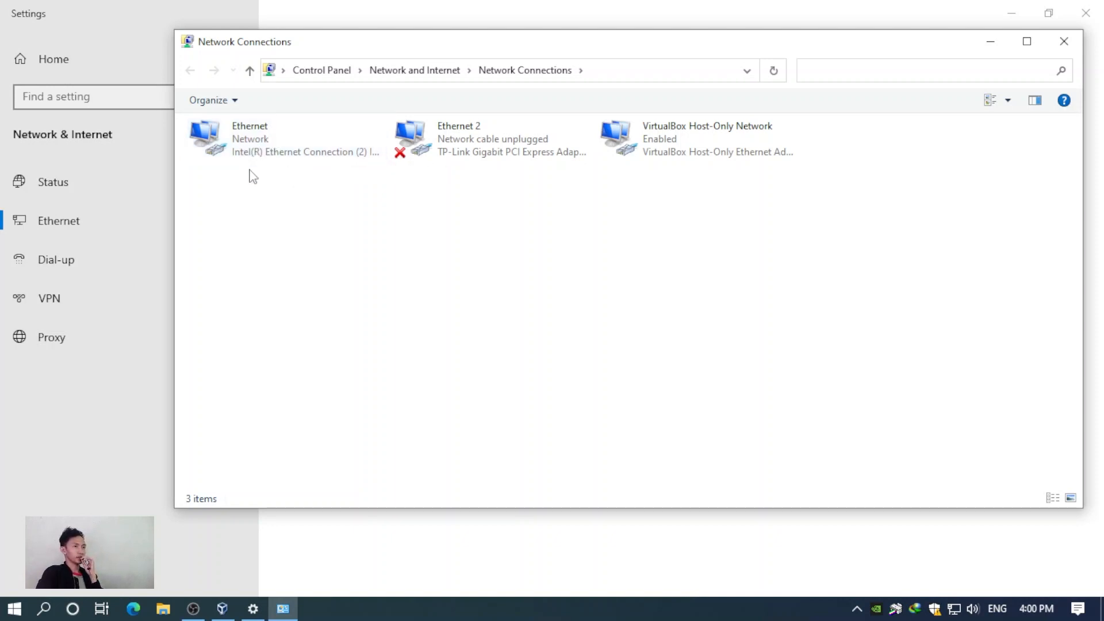
Check the IPv4 properties of the Ethernet 2 connection, close the network connections and return to the VirtualBox settings
right_click(487, 162)
click(537, 300)
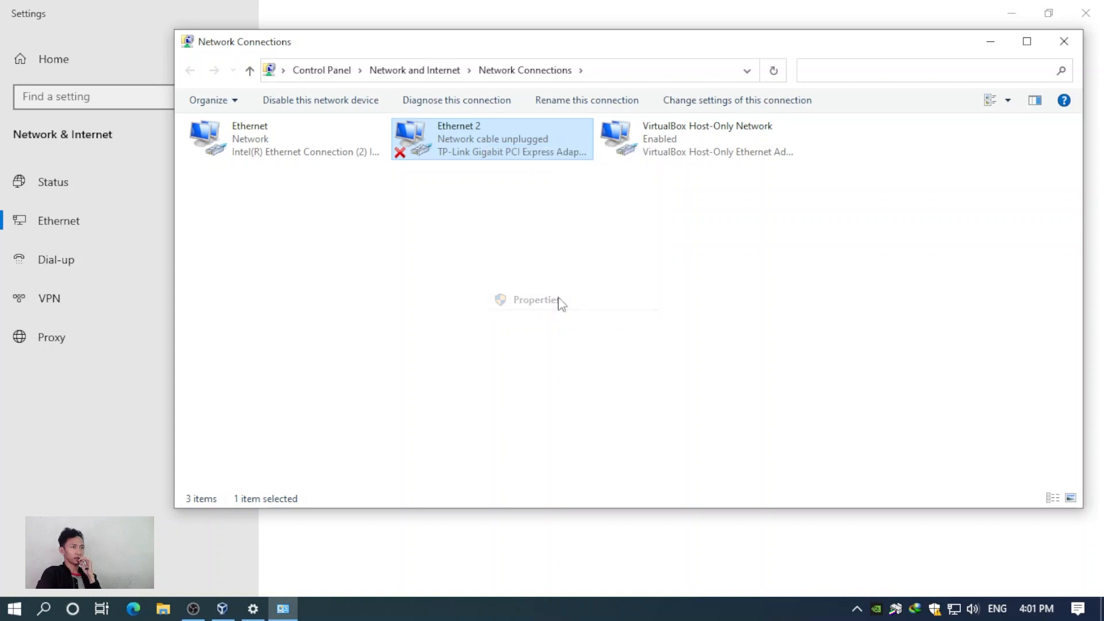
scroll(363, 295, down, 1)
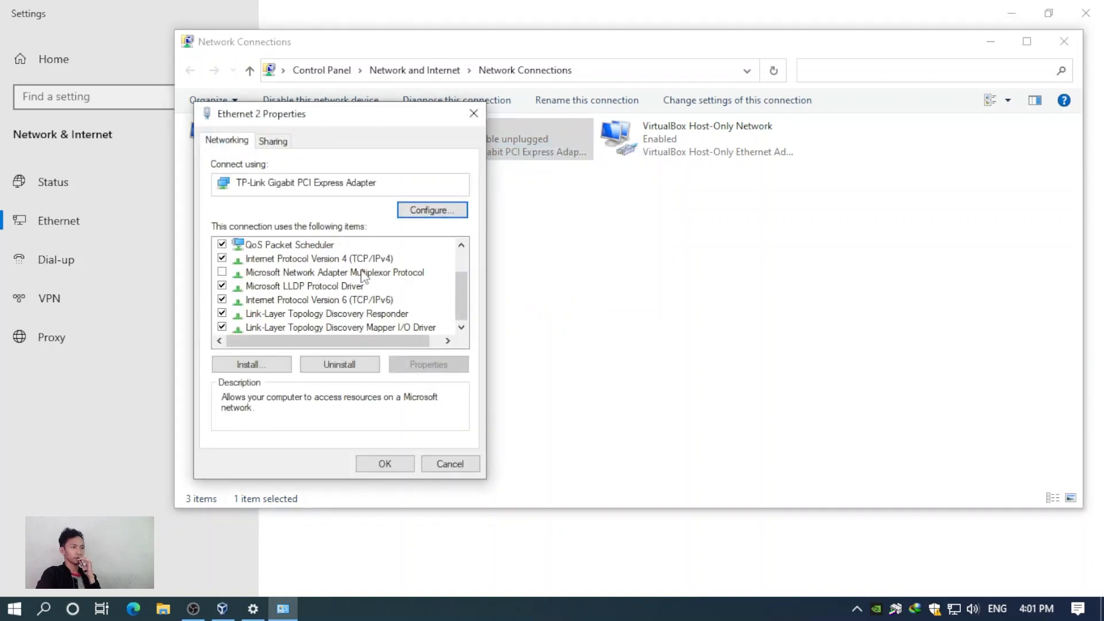
double_click(322, 258)
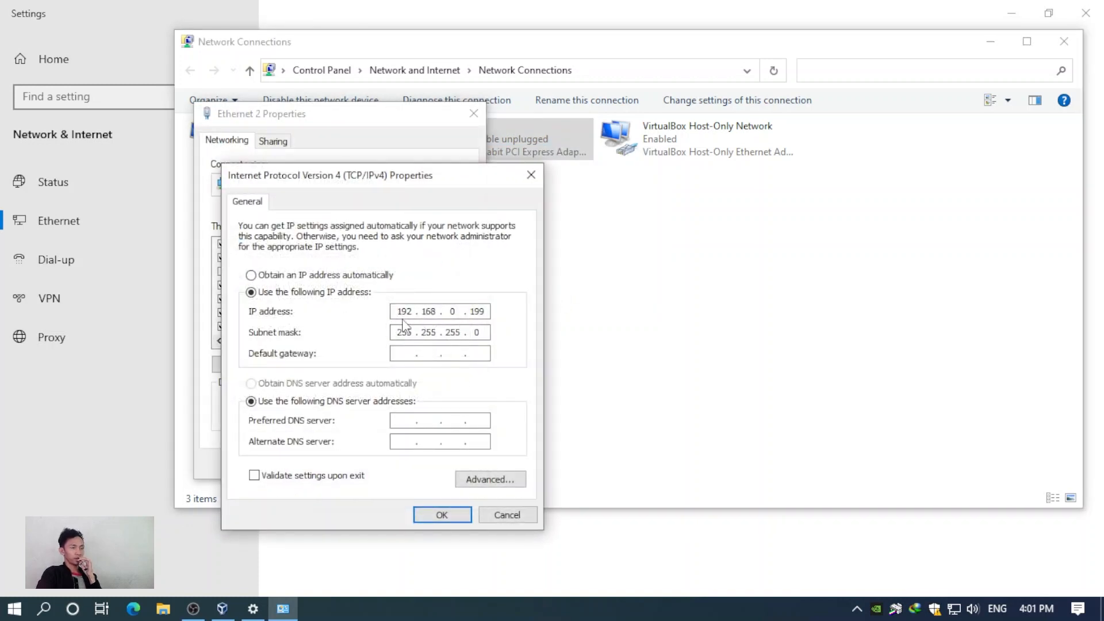
click(441, 515)
click(387, 467)
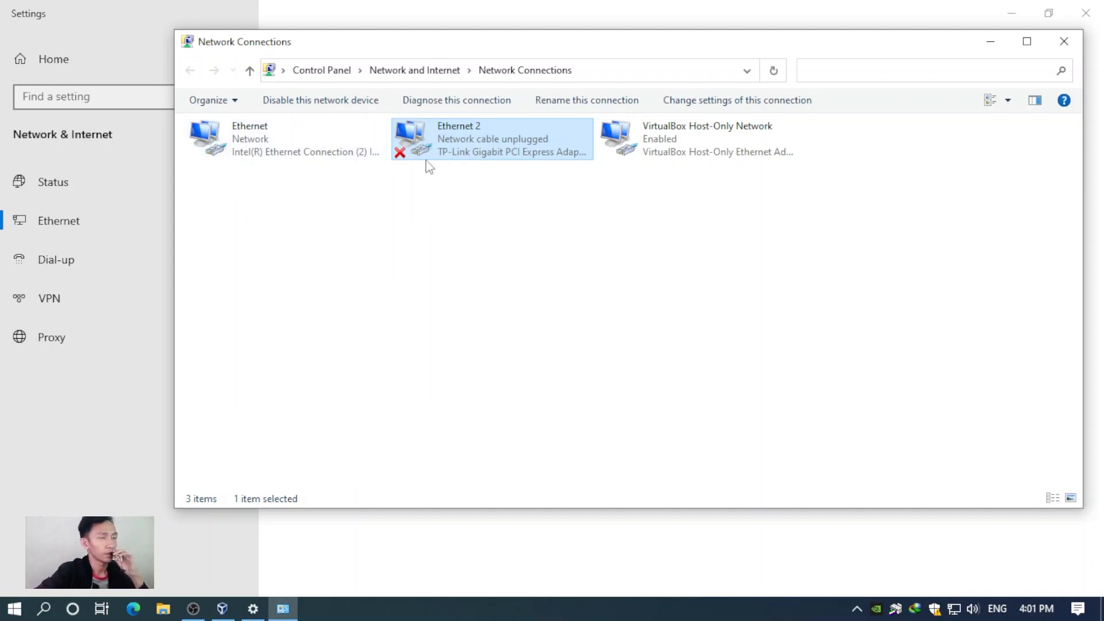
click(1063, 40)
click(230, 613)
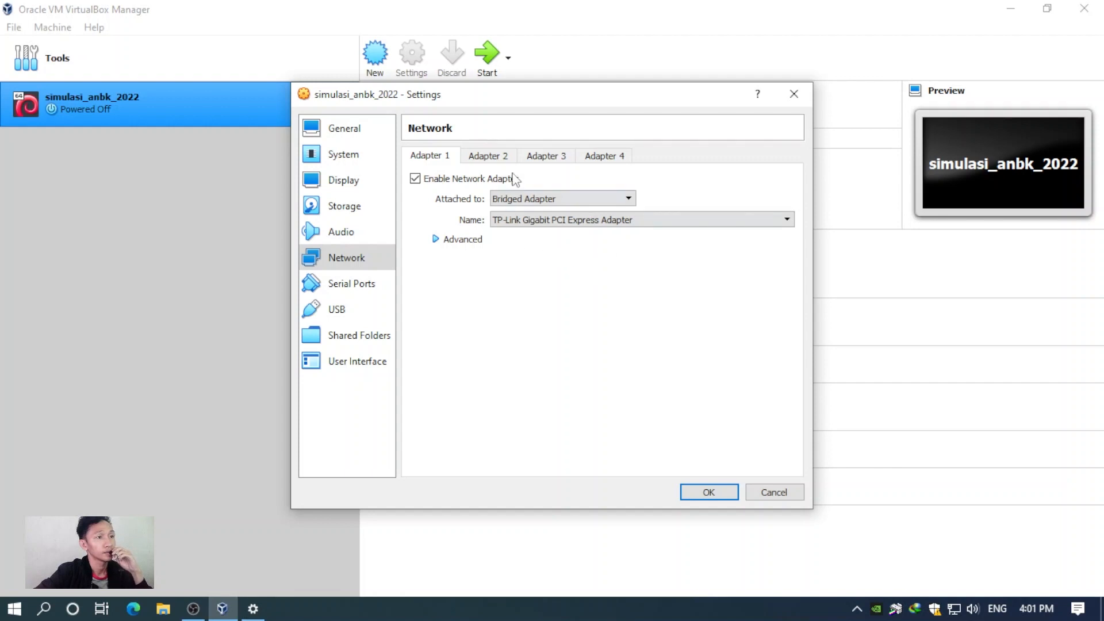
Review the network adapters and the serial port, USB, shared folder and user interface settings of the virtual machine
click(499, 155)
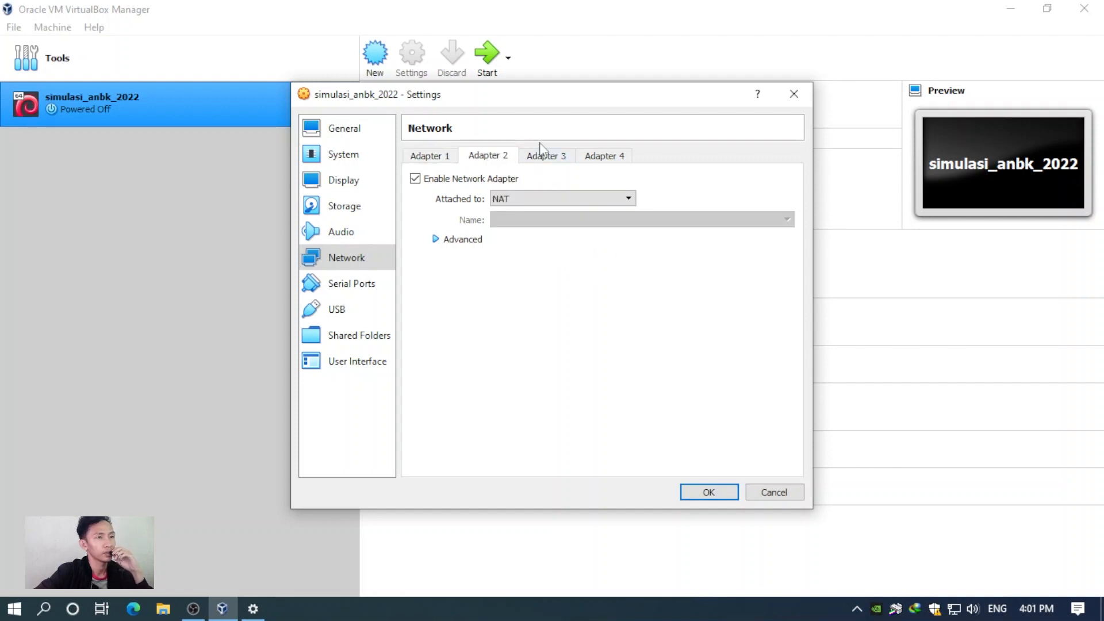
click(546, 158)
click(604, 161)
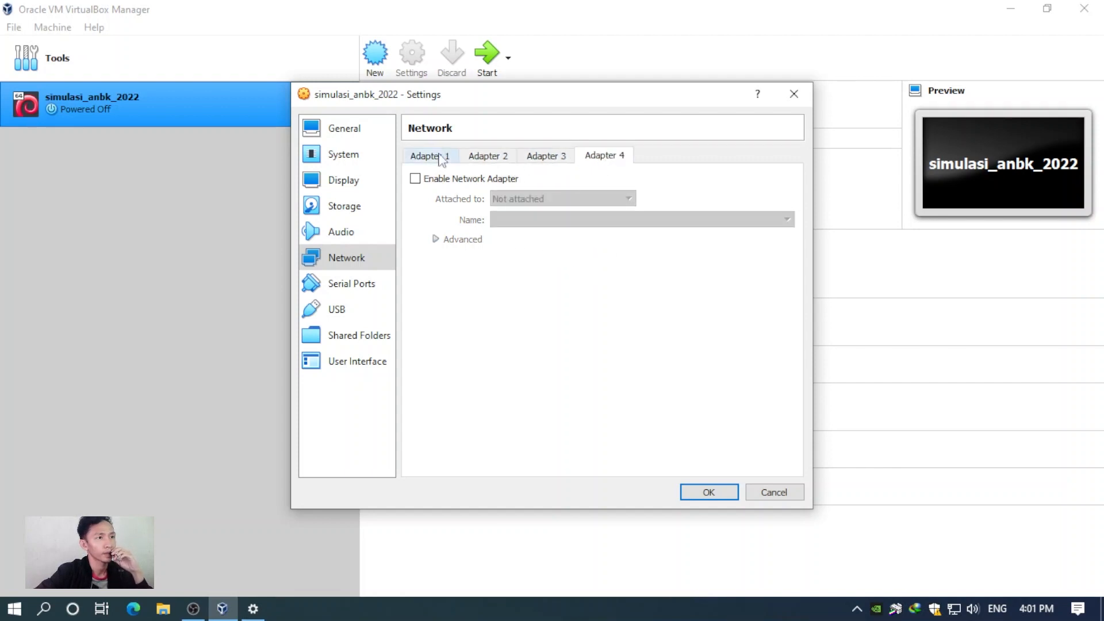
click(439, 156)
click(364, 285)
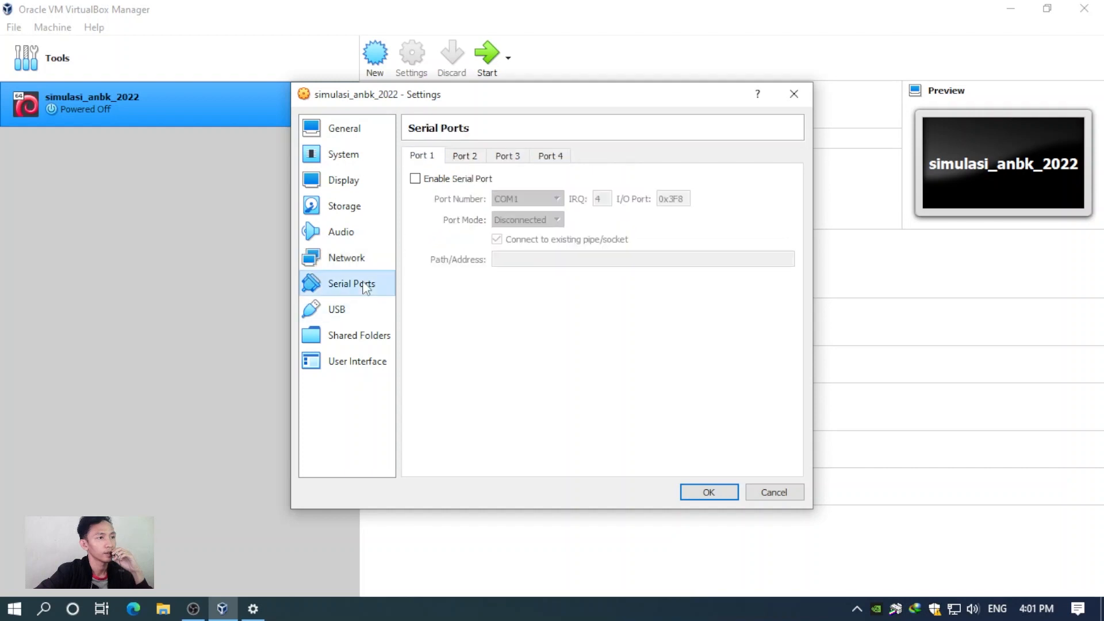
click(353, 314)
click(373, 339)
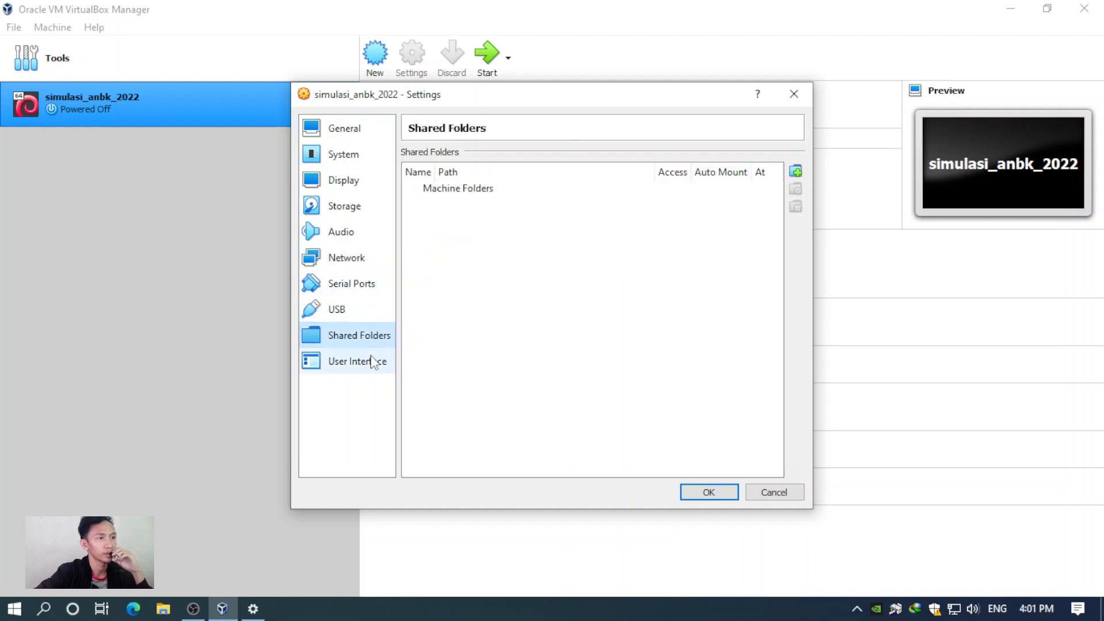
click(370, 360)
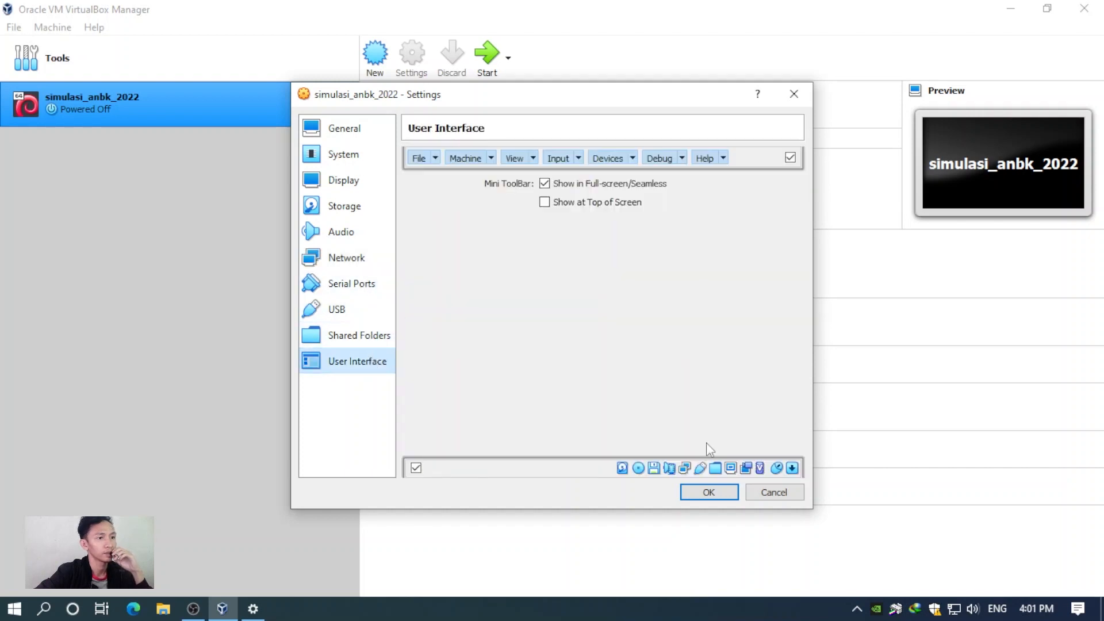
Check the advanced options of network Adapter 1 and save the virtual machine's settings
click(353, 262)
click(444, 240)
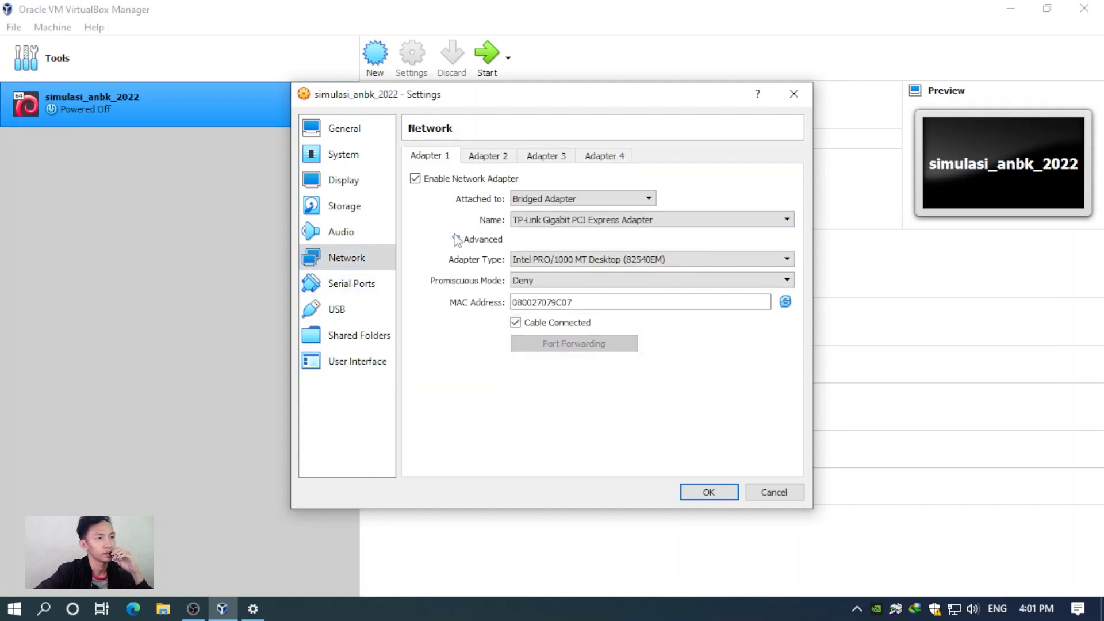
click(458, 240)
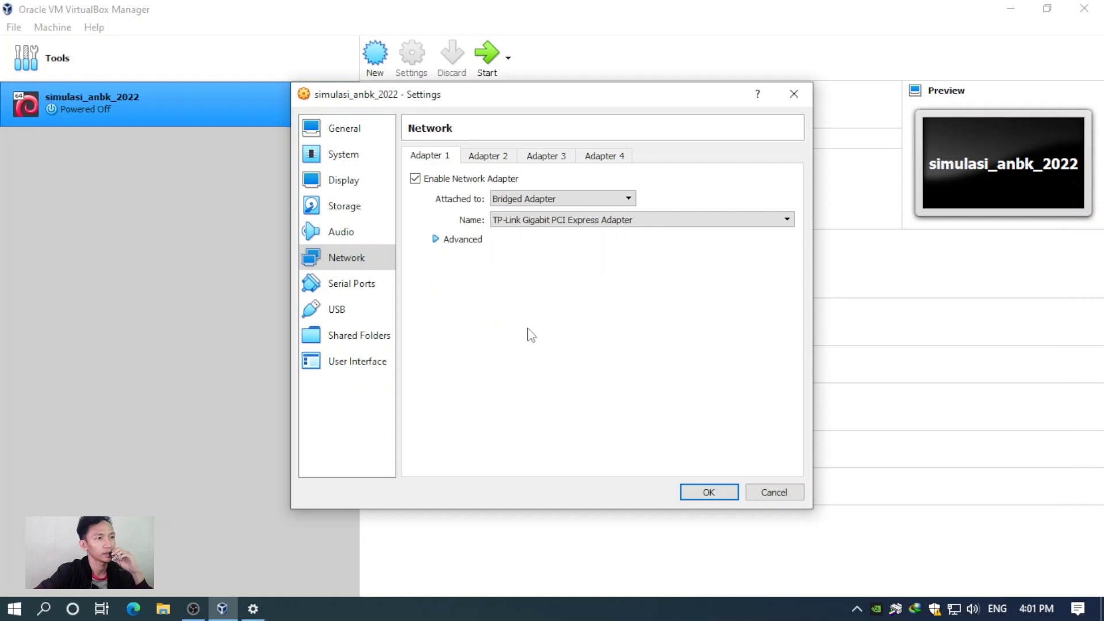
click(709, 493)
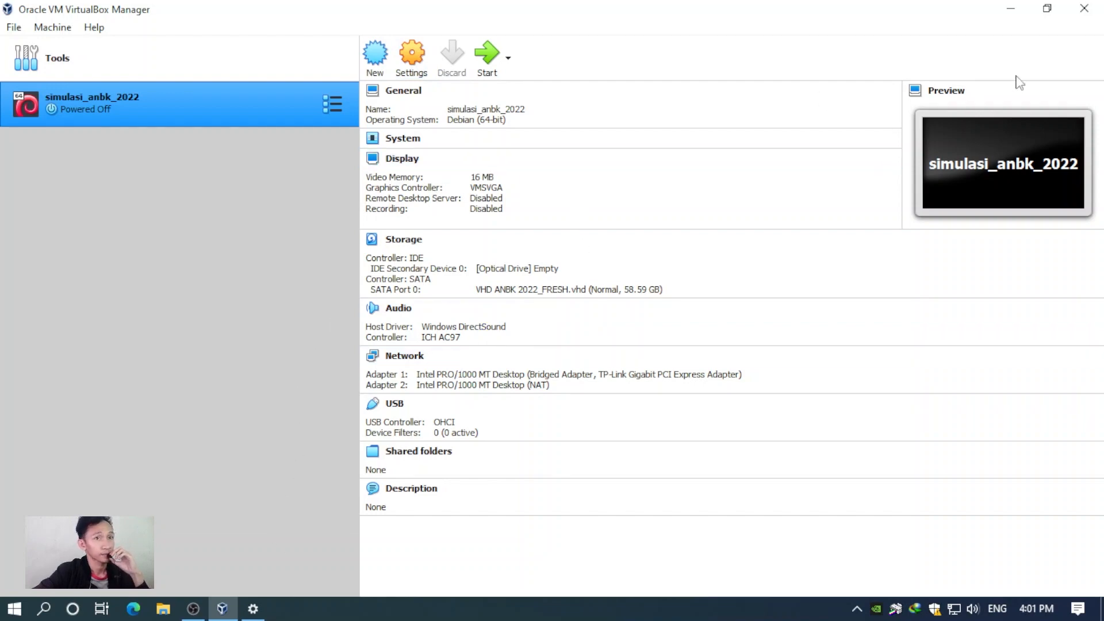
Close the VirtualBox manager and the Windows network settings, and refresh the desktop
click(1090, 15)
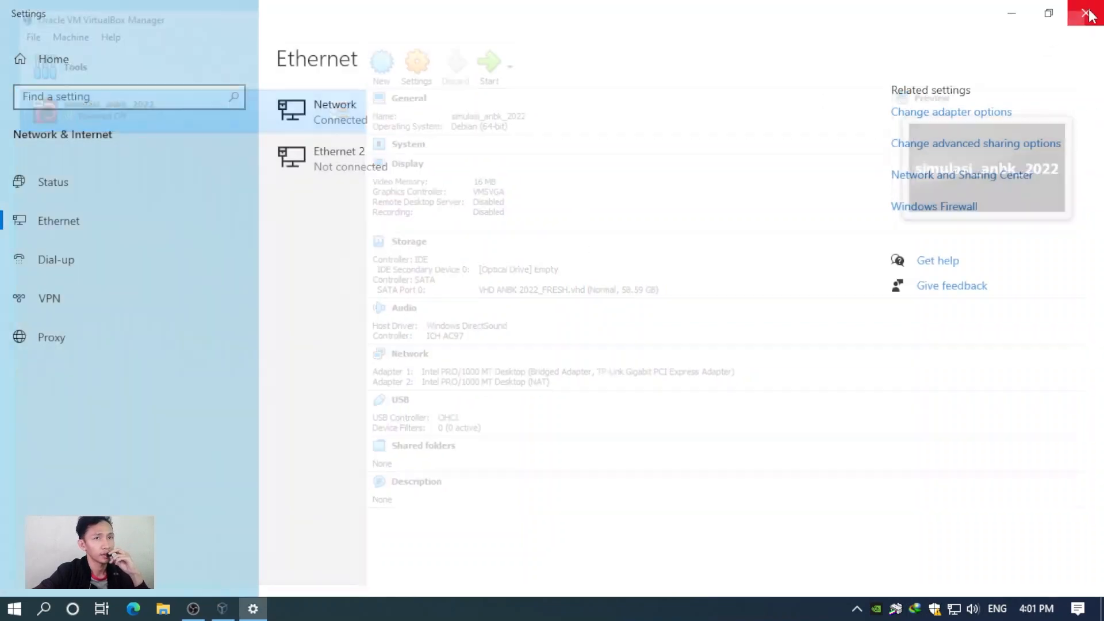
click(1088, 9)
right_click(409, 123)
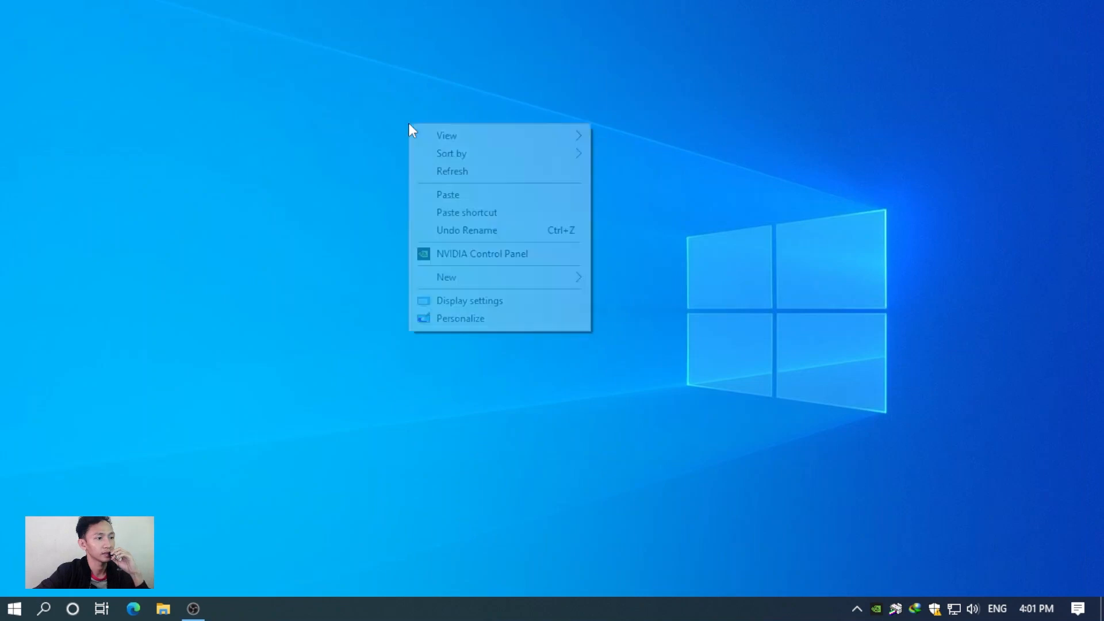
click(476, 171)
click(193, 609)
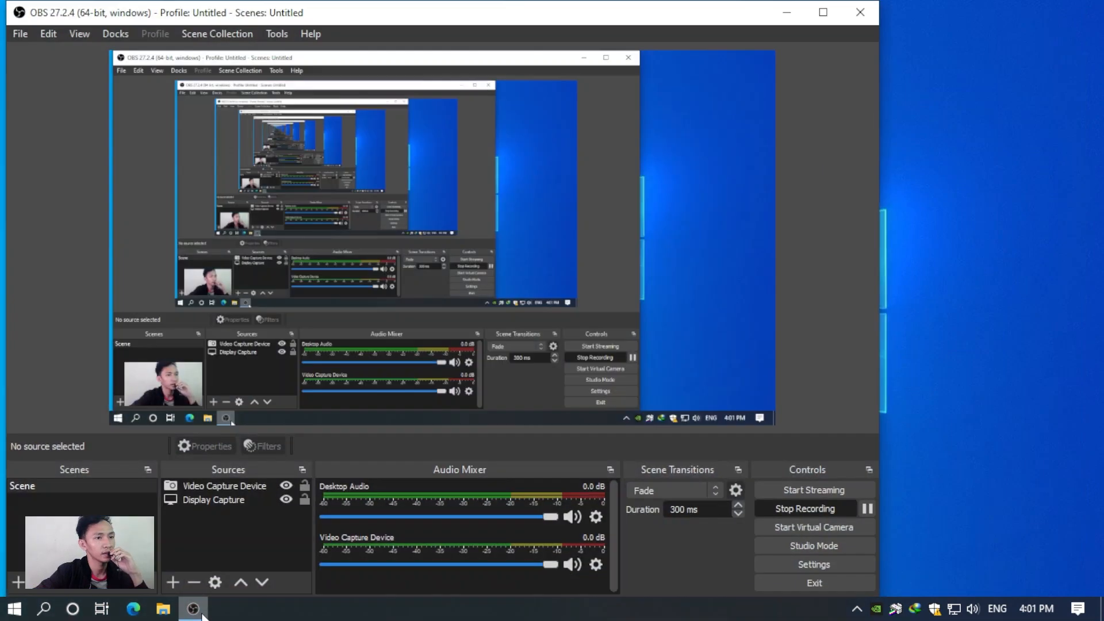
click(194, 608)
Browse in File Explorer to the inner eXamBroAdmin 27.11.19 folder under VHD_ANBK_2022\PREREQUISITES\PREREQUISITES on the New Normal (E:) drive
click(163, 609)
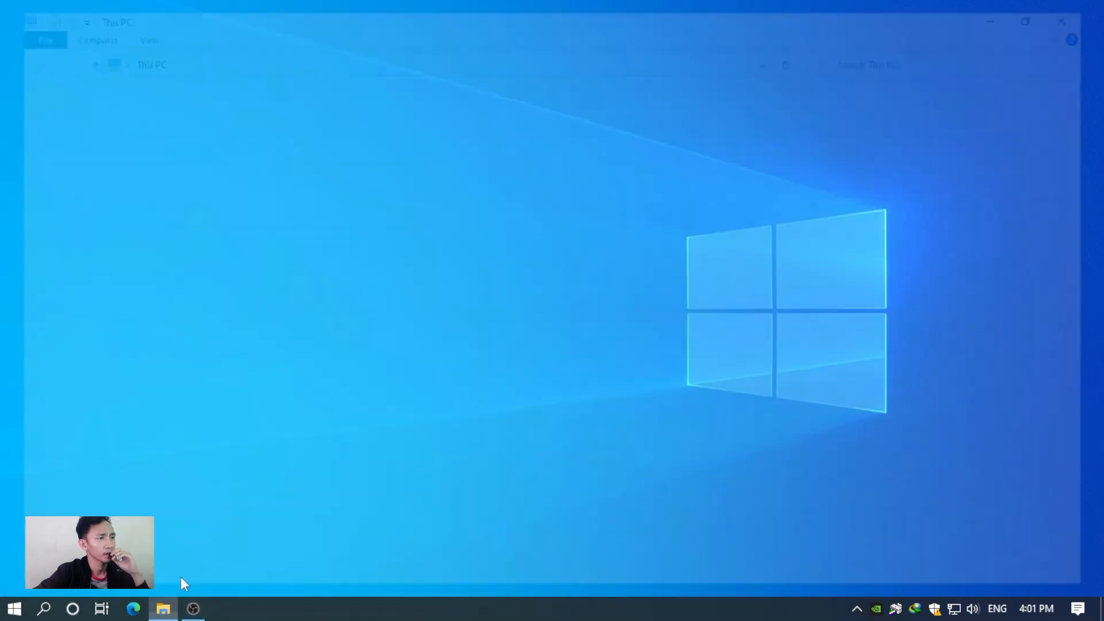
double_click(652, 251)
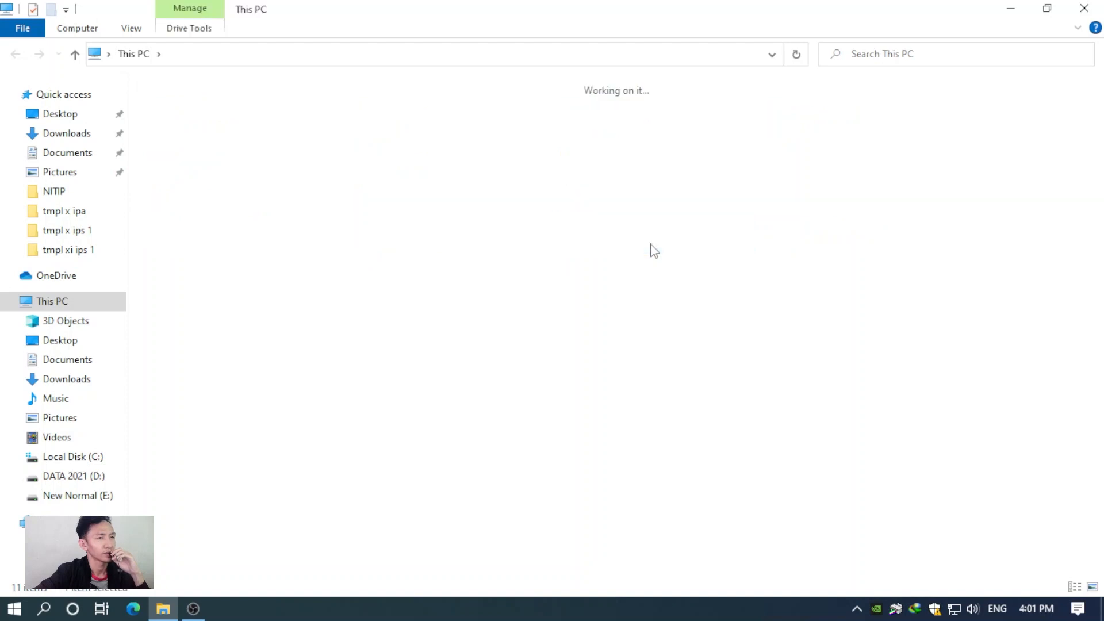
double_click(956, 144)
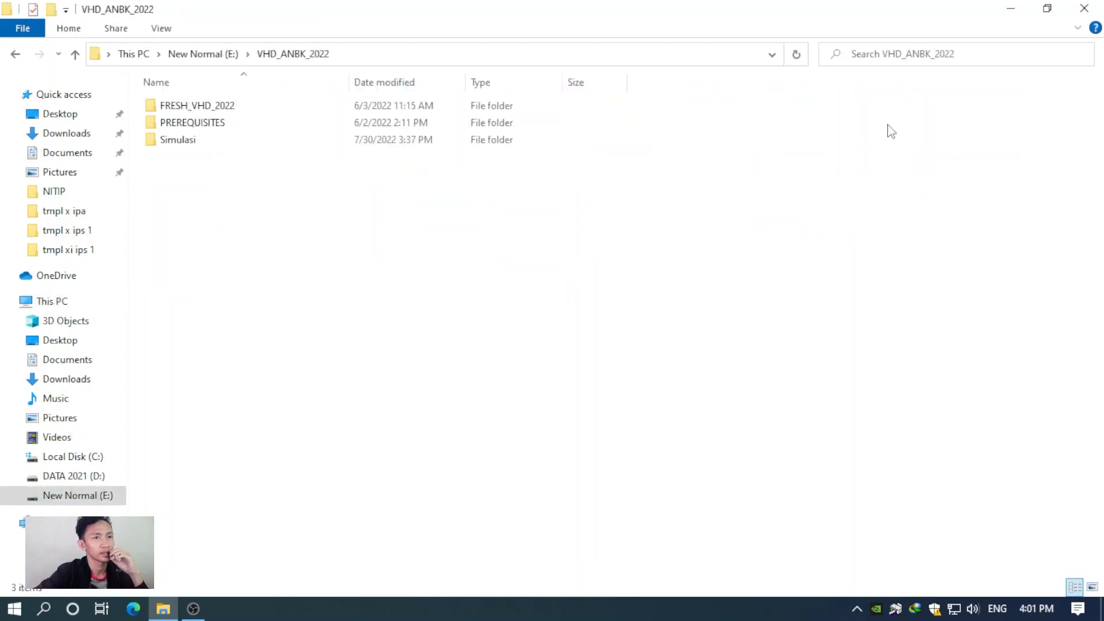
double_click(267, 131)
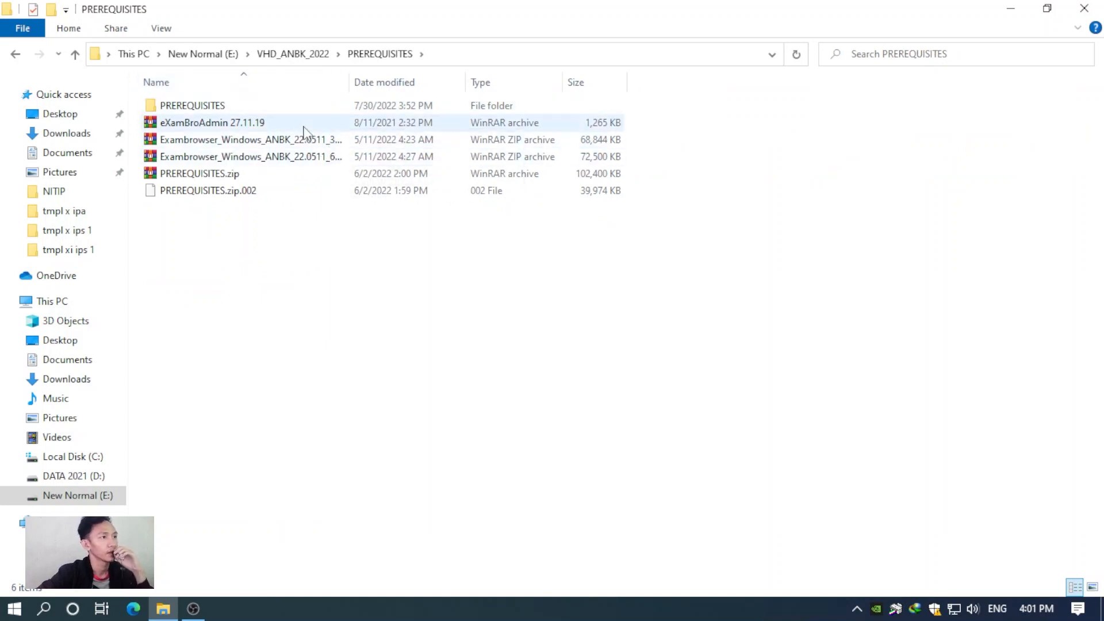
double_click(223, 107)
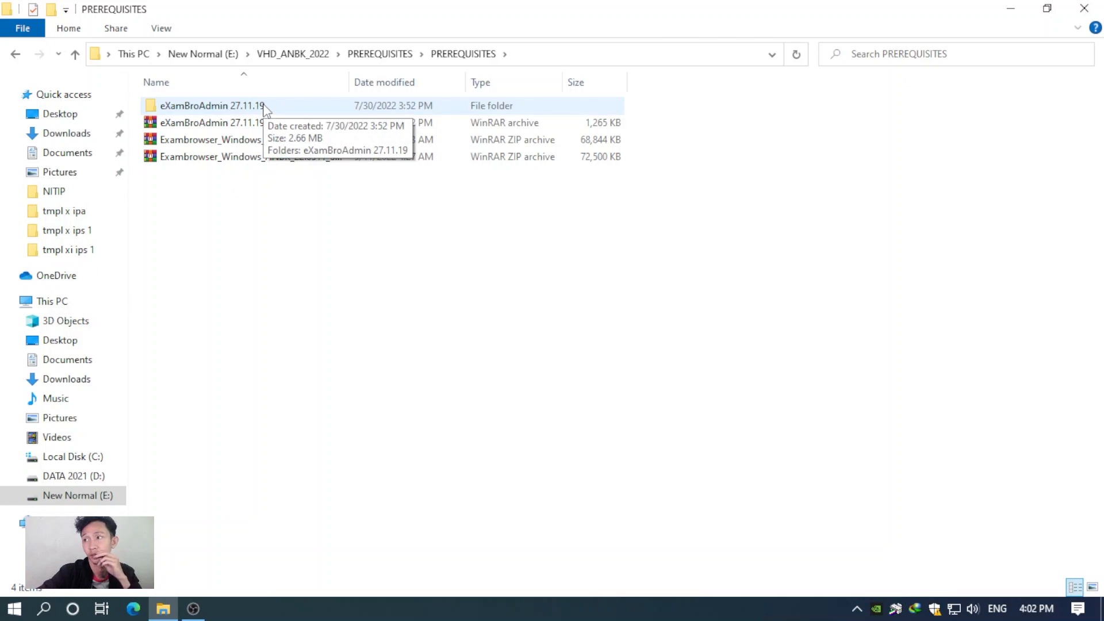
double_click(265, 109)
double_click(236, 112)
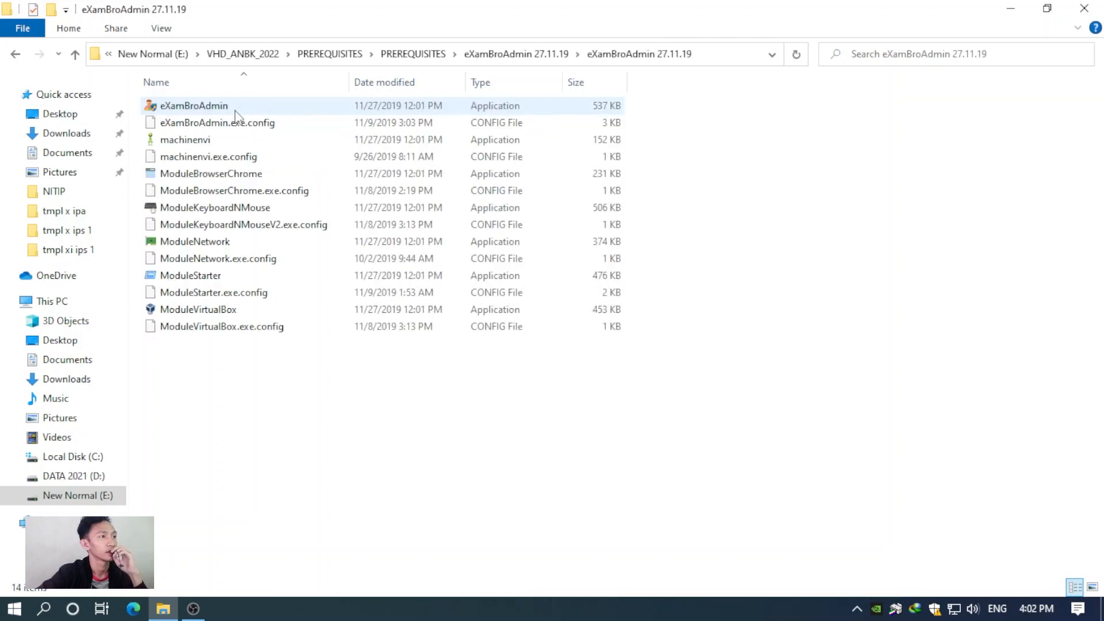
Launch the eXamBroAdmin application from the folder
click(196, 110)
right_click(195, 111)
click(247, 141)
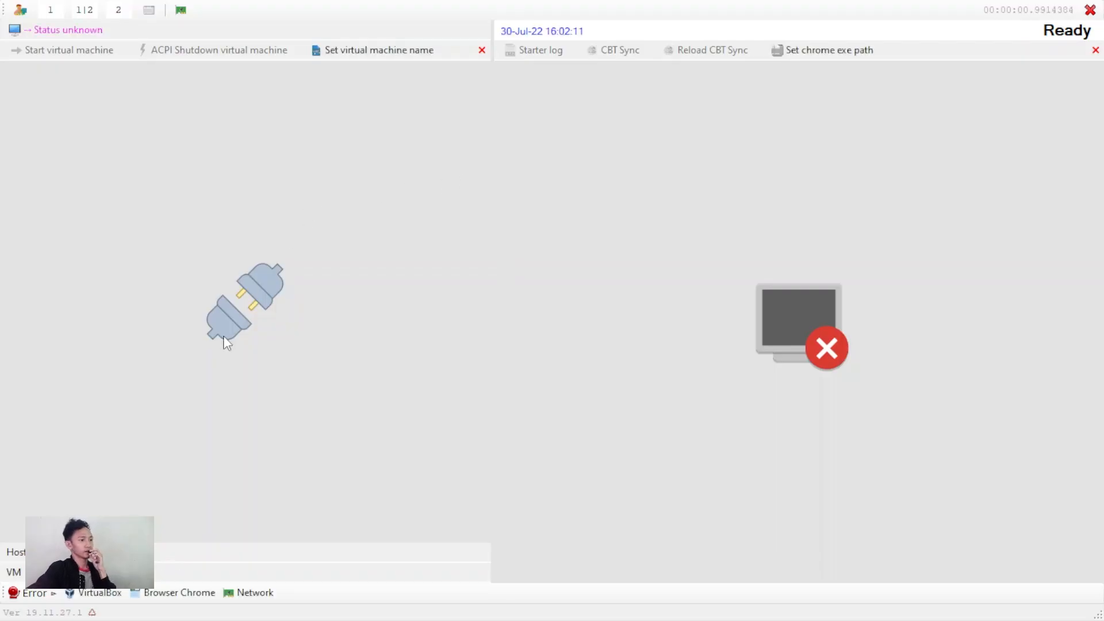
Set the virtual machine name in eXamBroAdmin to simulasi_anbk_2022
click(377, 51)
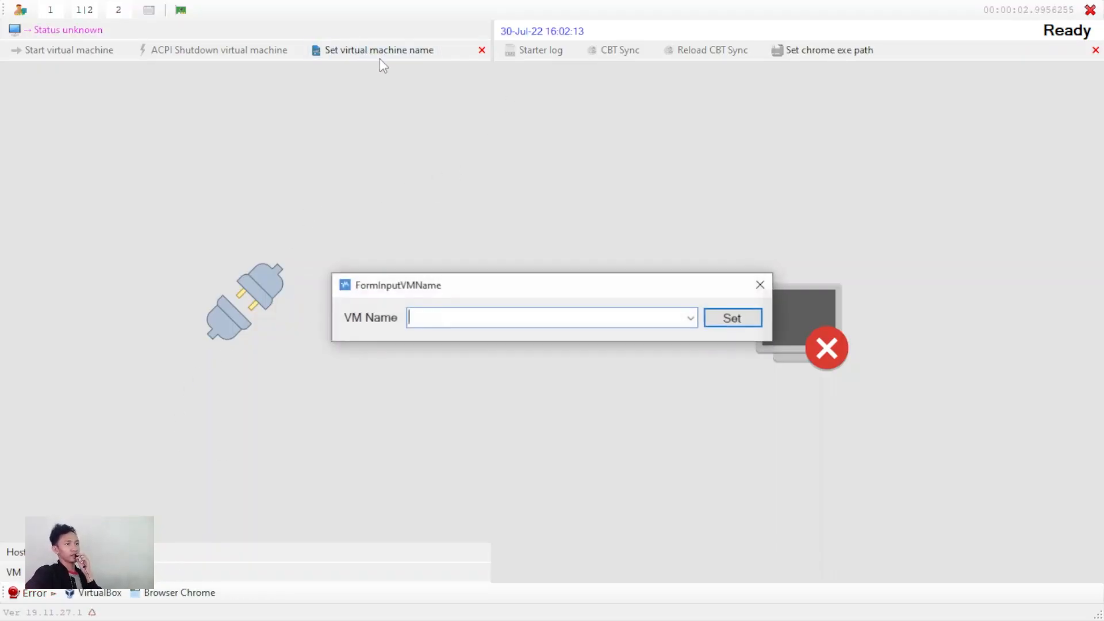
click(692, 323)
click(516, 327)
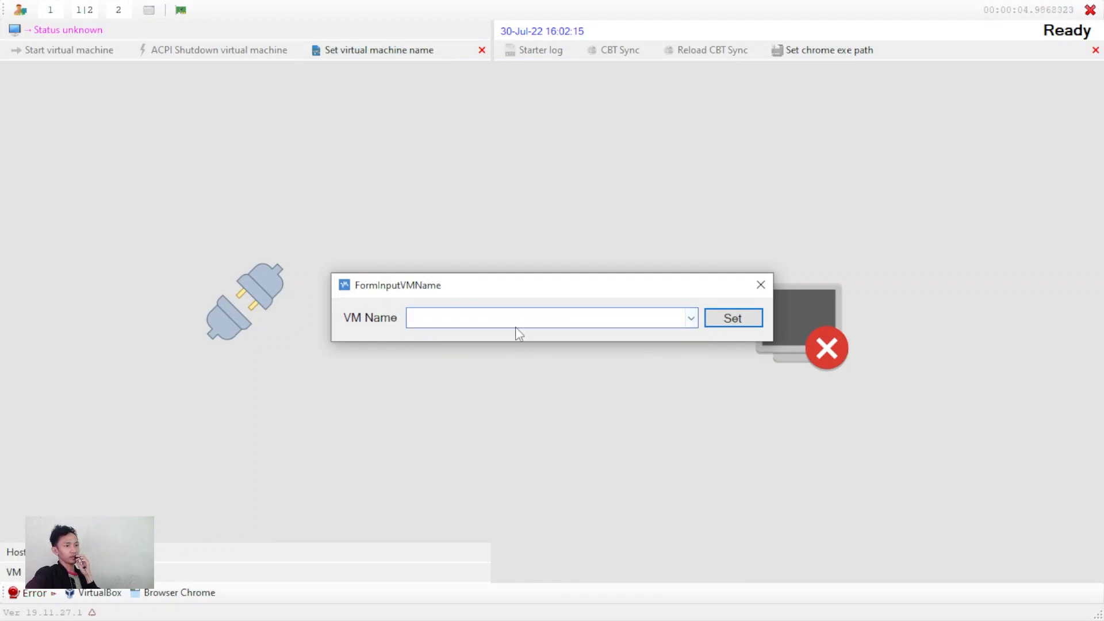
click(691, 318)
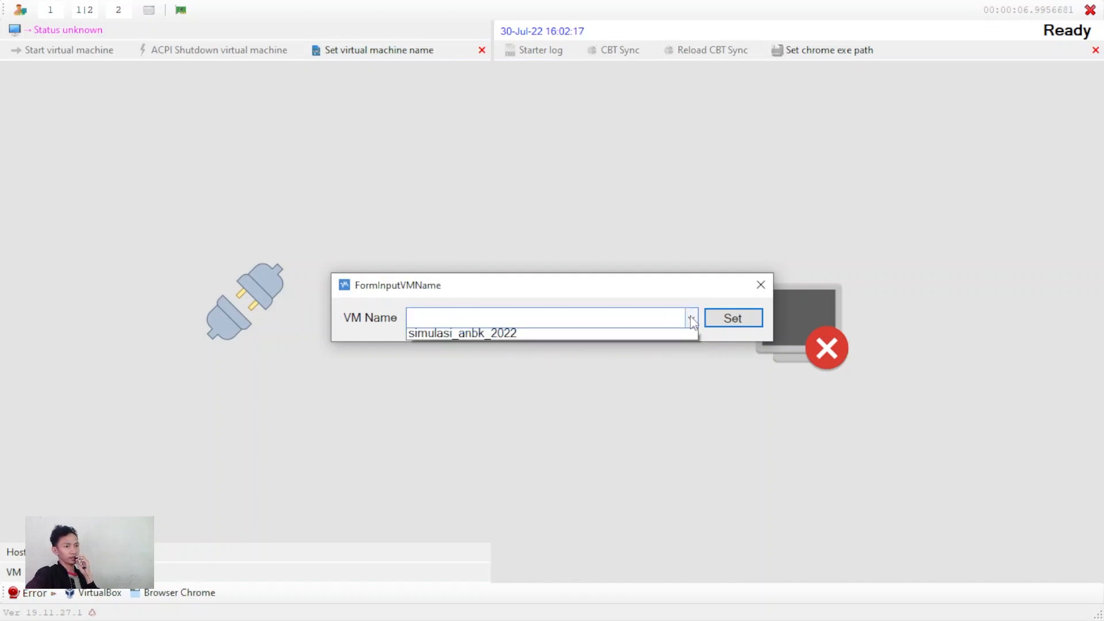
click(550, 335)
click(730, 322)
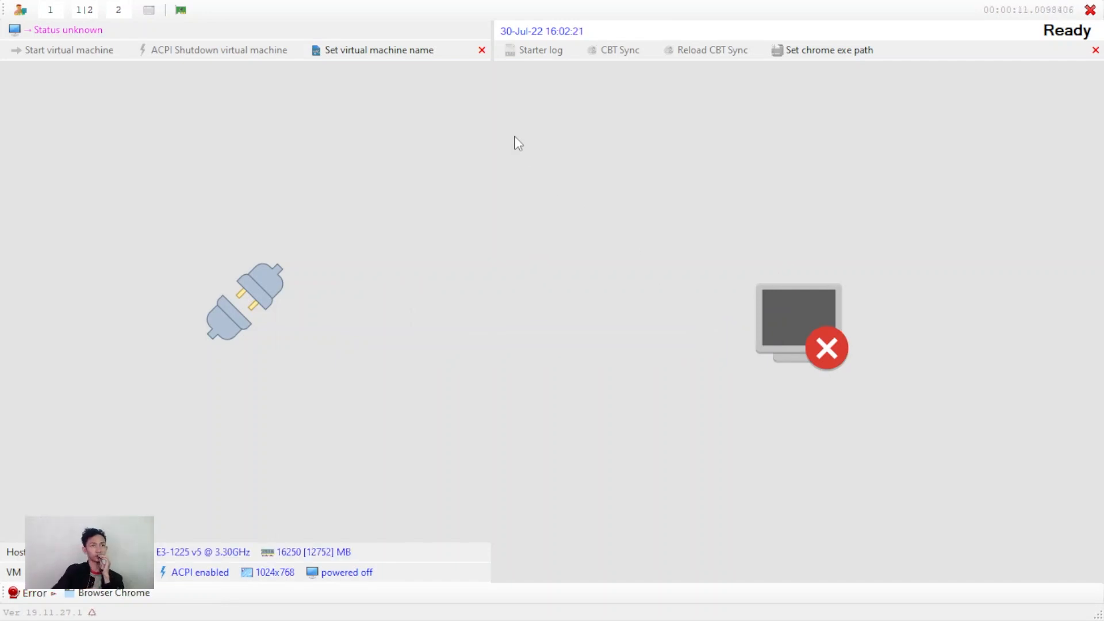
Set the Chrome exe path to chrome in C:\Program Files\Google\Chrome\Application and start the virtual machine
click(839, 51)
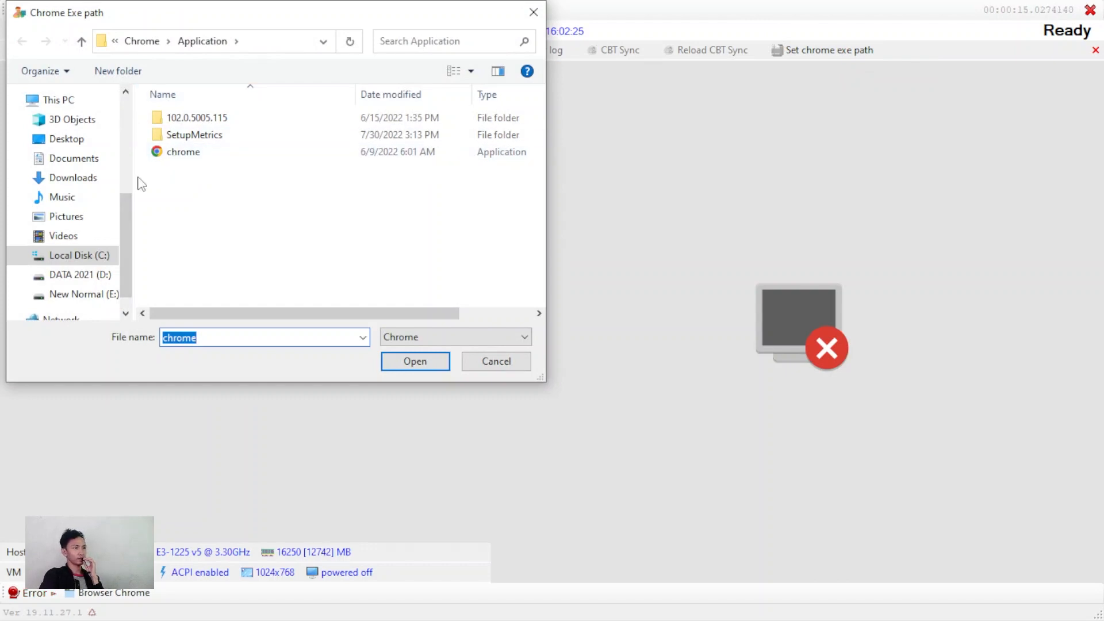
click(79, 256)
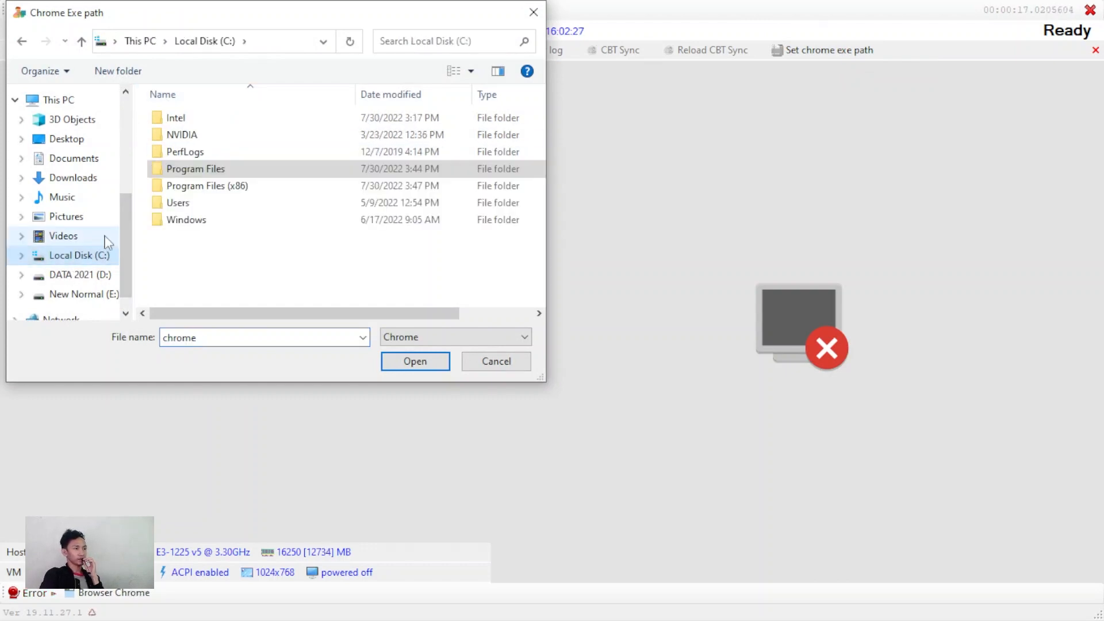
click(192, 169)
double_click(192, 168)
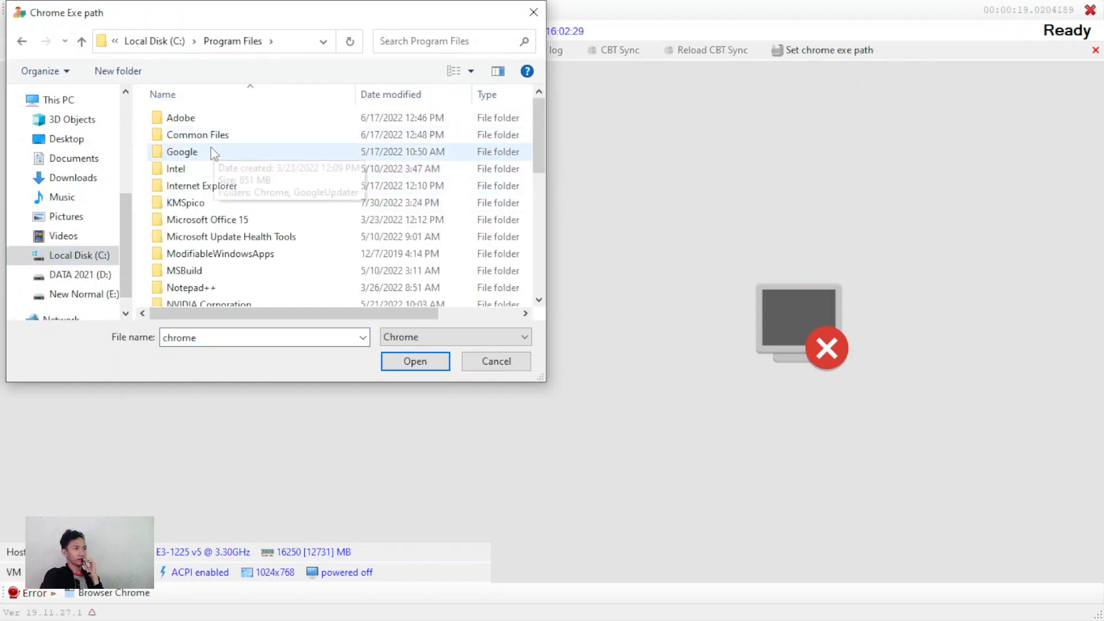
double_click(212, 152)
double_click(207, 122)
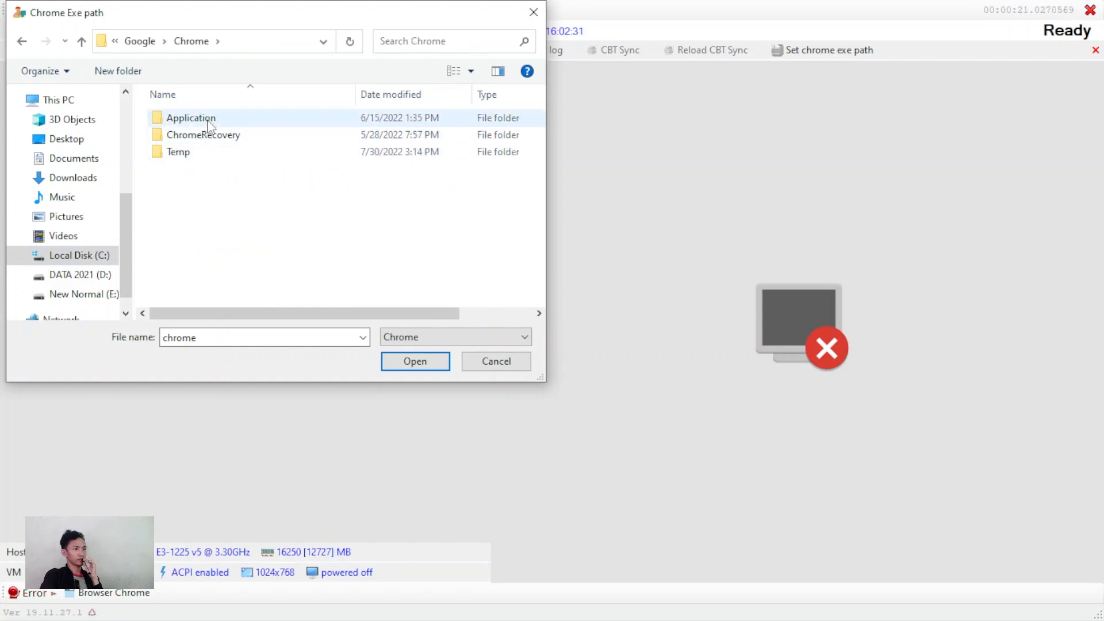
double_click(207, 125)
double_click(207, 154)
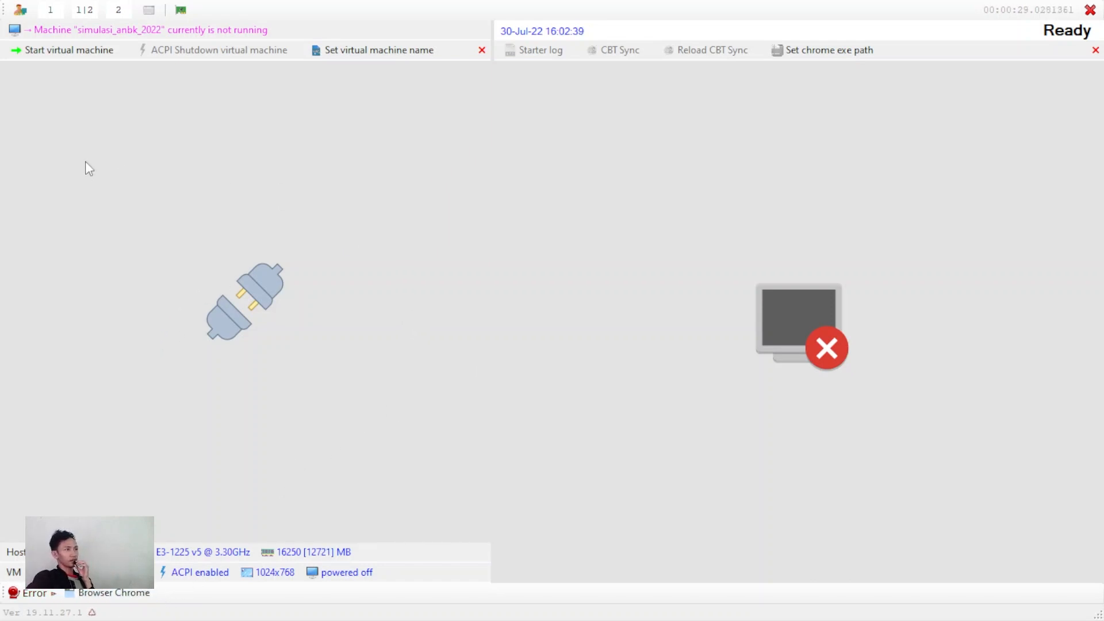
click(80, 49)
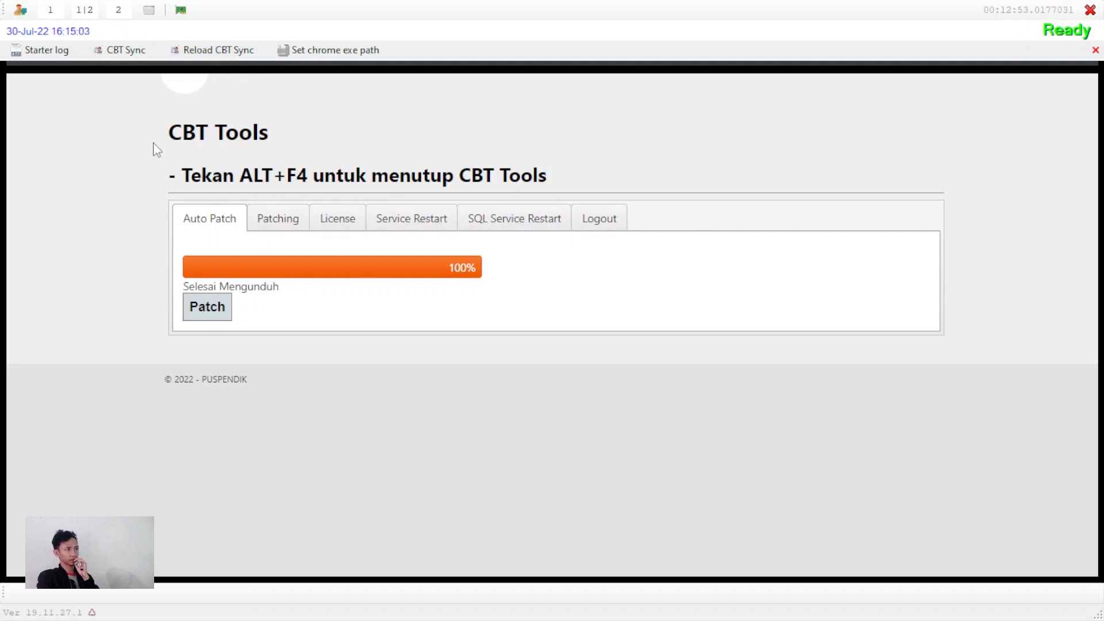
Look at the virtual machine in the split view and check the Patching and Auto Patch pages of CBT Tools
click(77, 11)
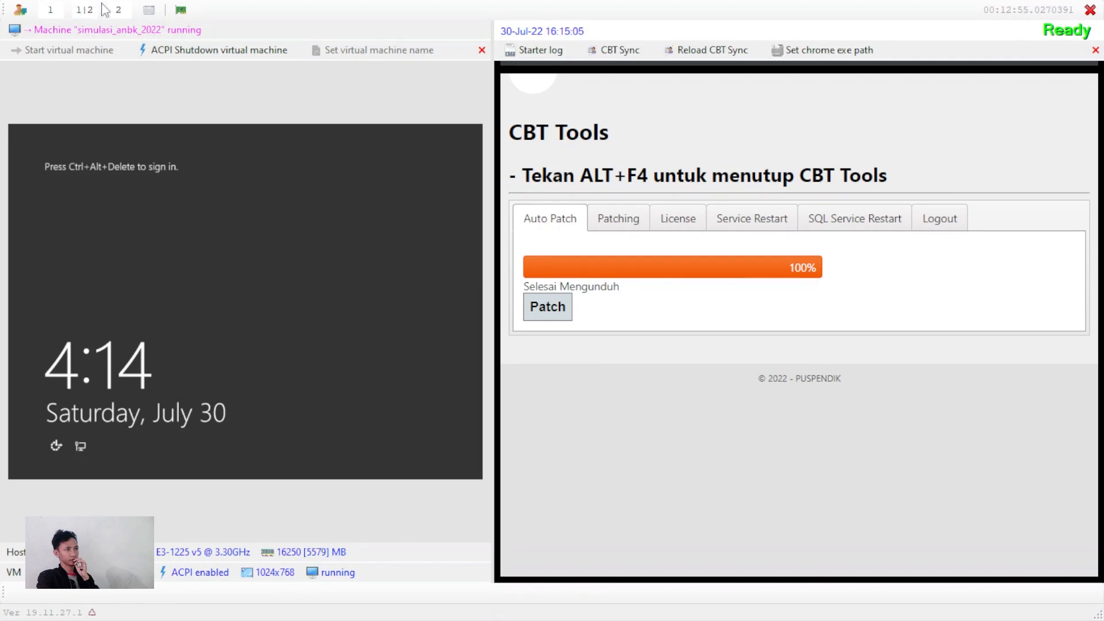
click(118, 10)
click(296, 227)
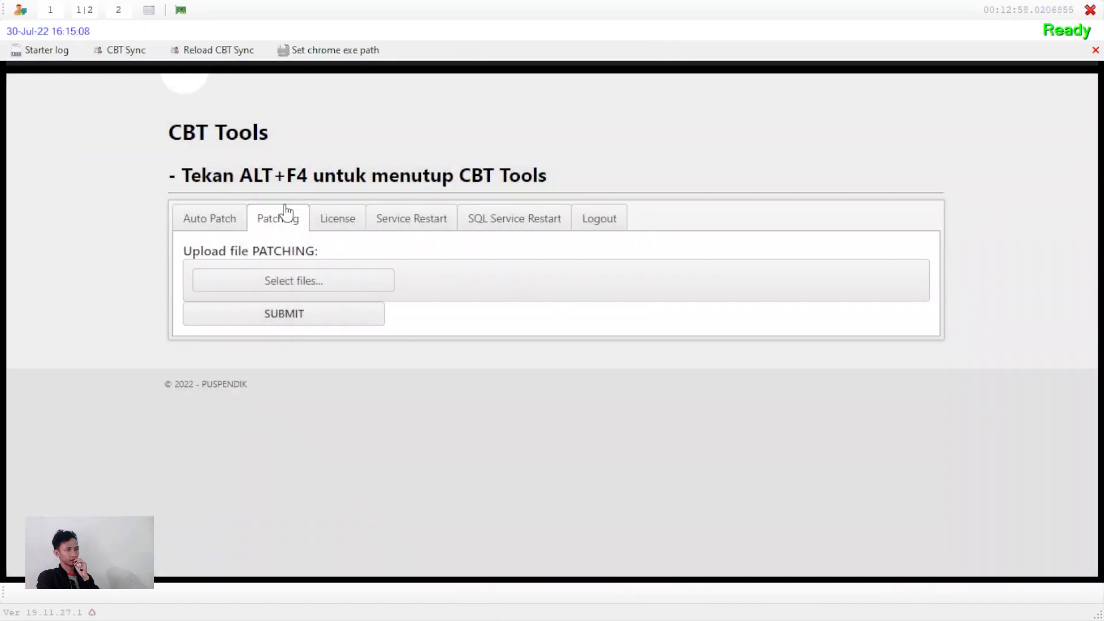
click(227, 217)
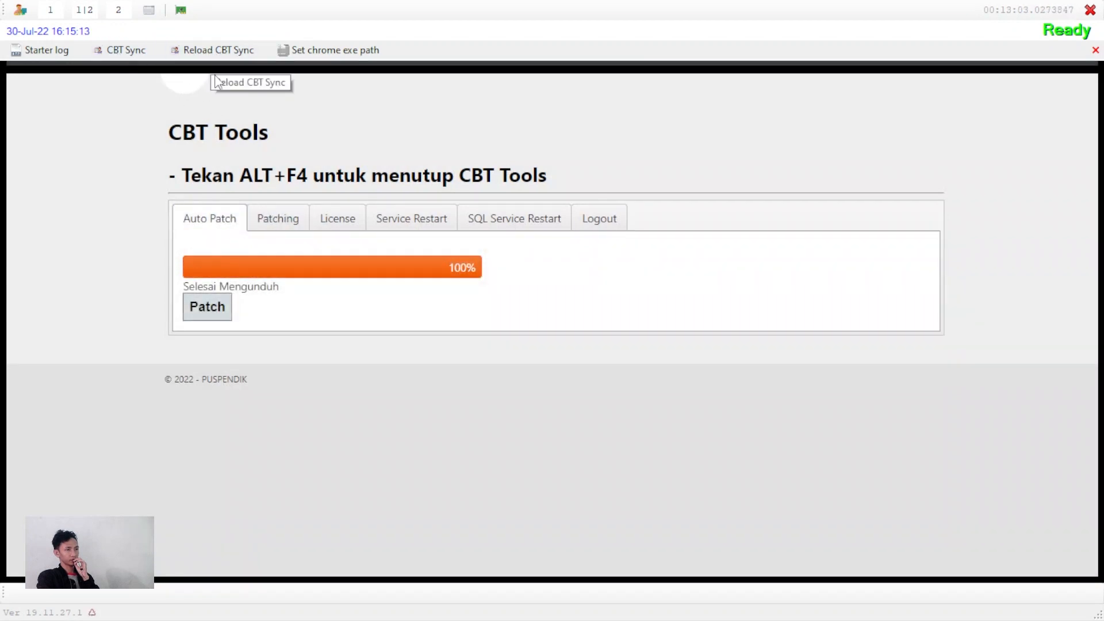
Reload CBT Sync and dismiss the unsupported command-line flag warning
click(202, 55)
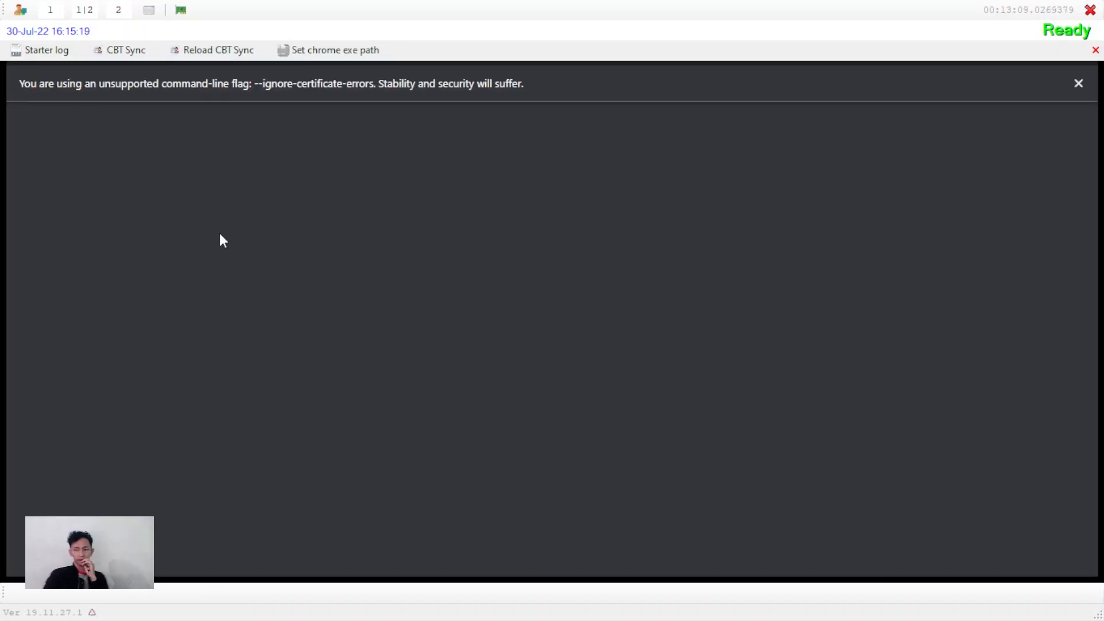
click(1078, 83)
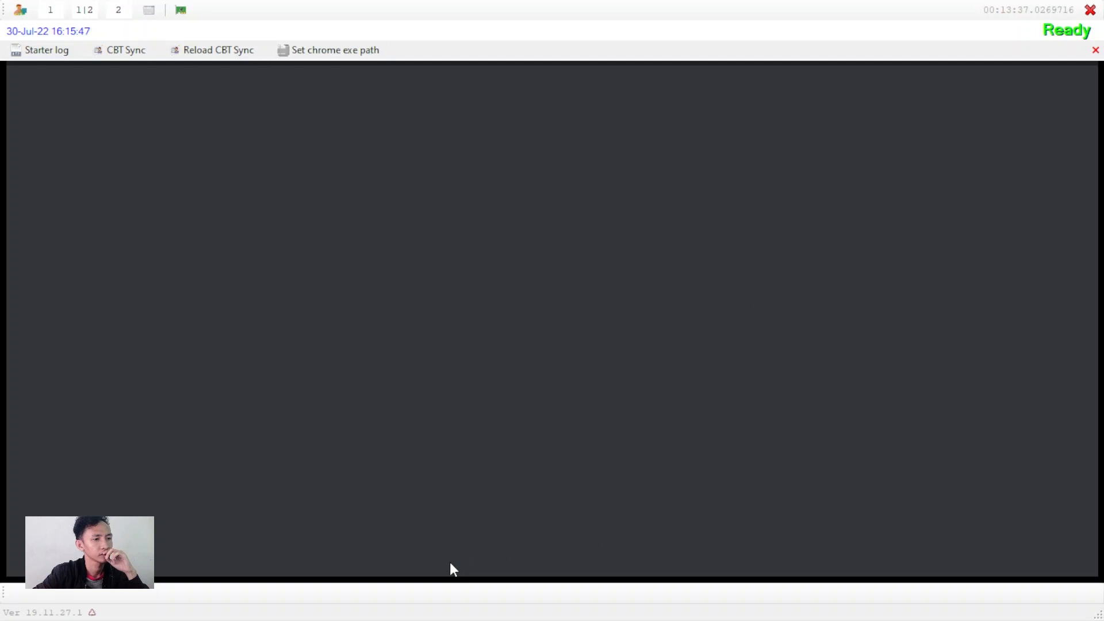
Leave the full-screen mode by entering the password, and maximize the eXamBrowser Admin window
click(149, 10)
click(527, 321)
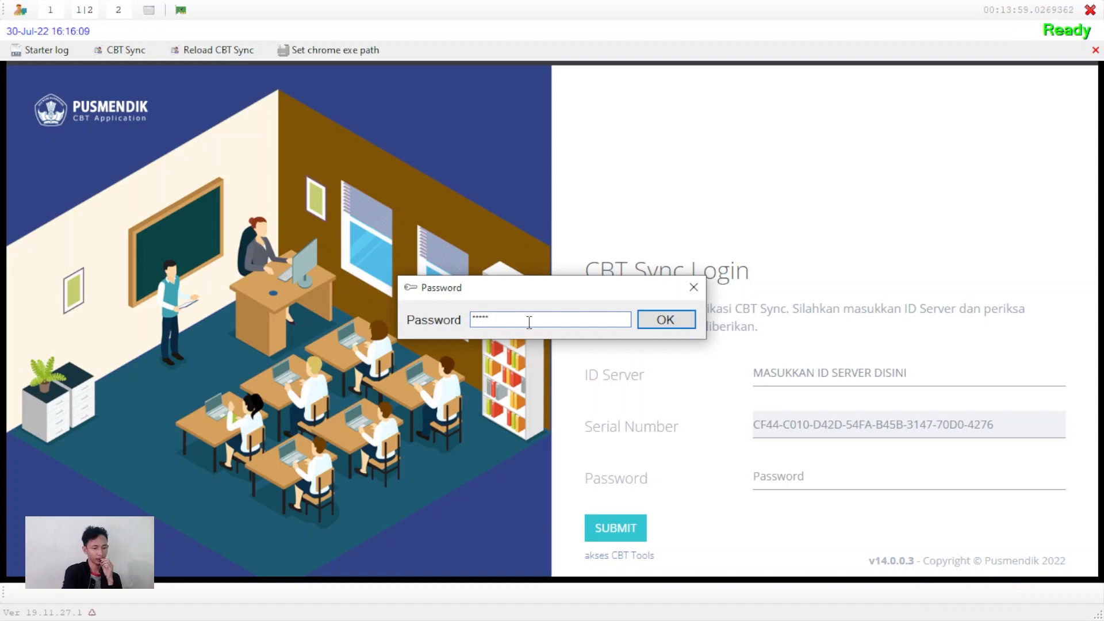
click(664, 319)
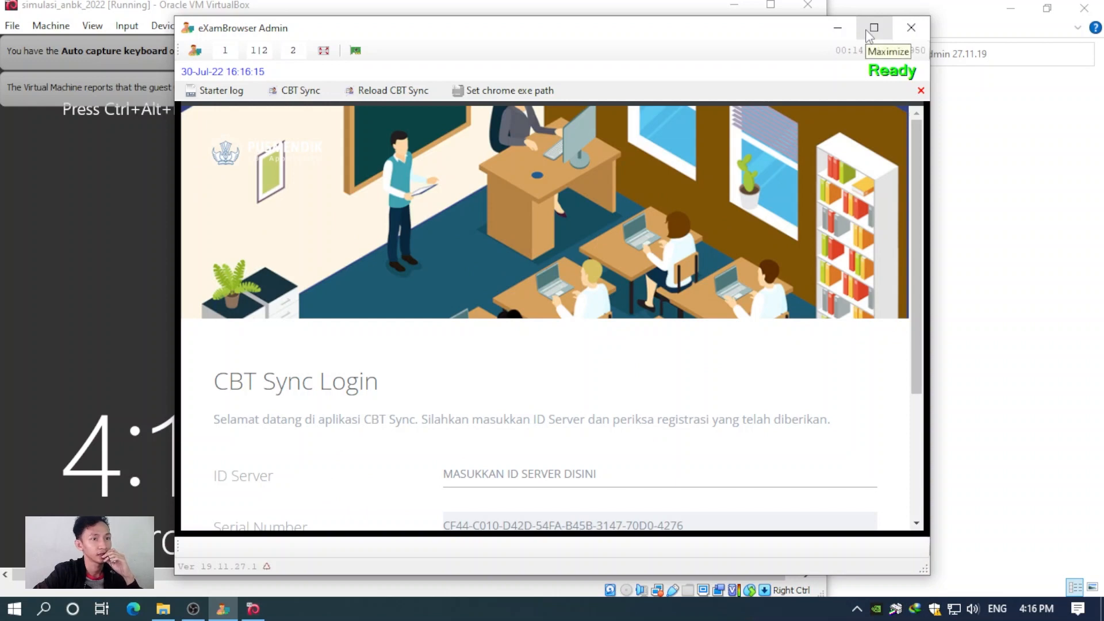
click(871, 29)
Replace the placeholder in the ID Server field of the CBT Sync login with the copied server code
scroll(802, 316, down, 1)
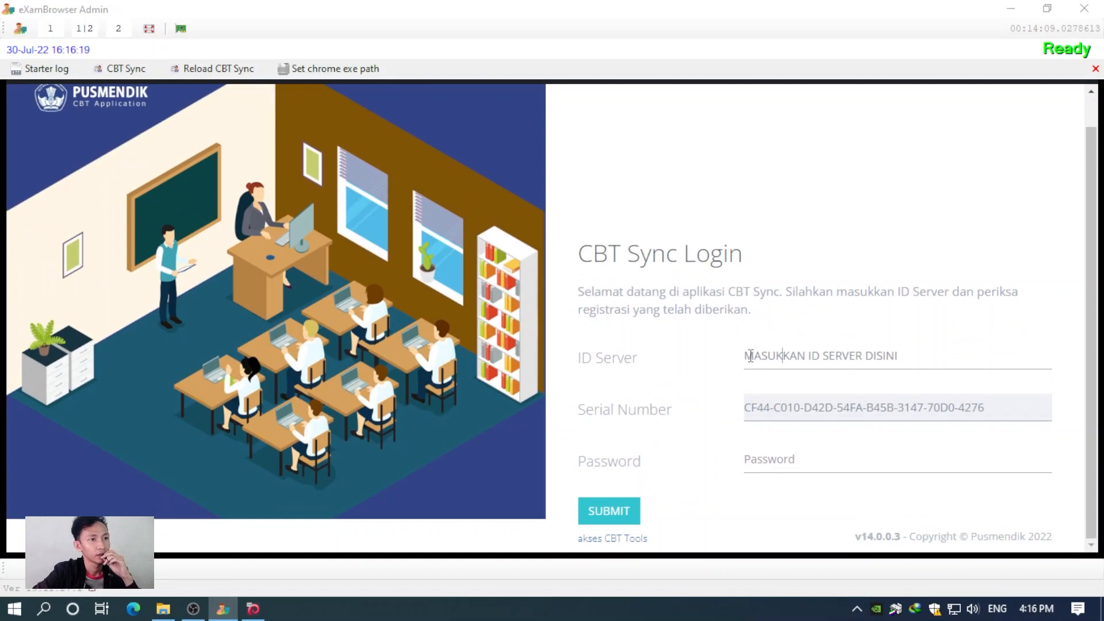
drag(751, 356, 916, 374)
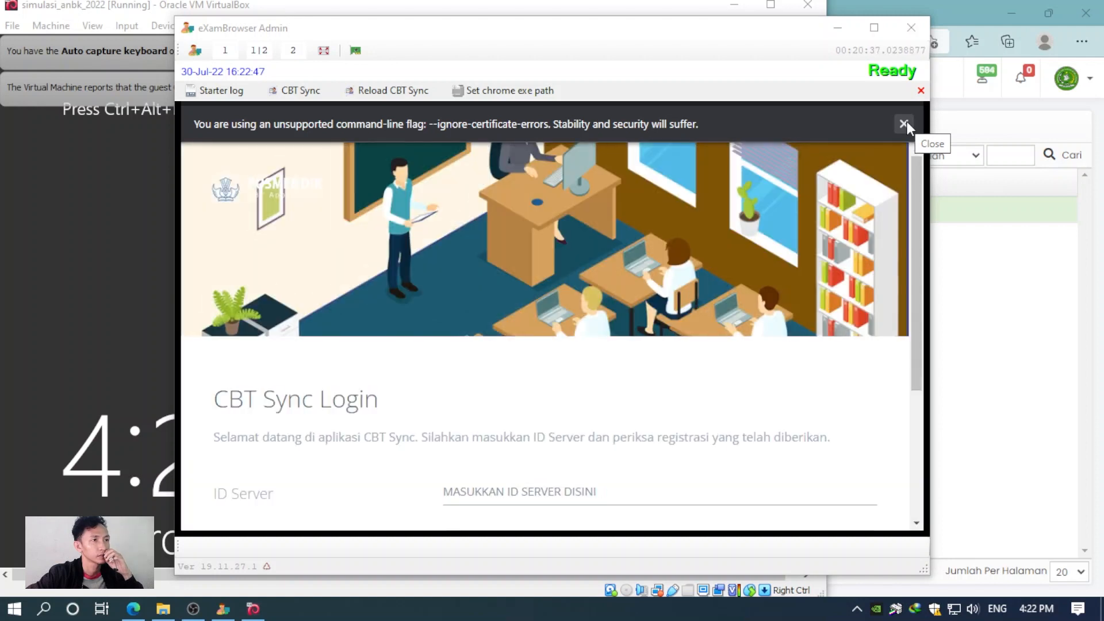
scroll(772, 222, down, 4)
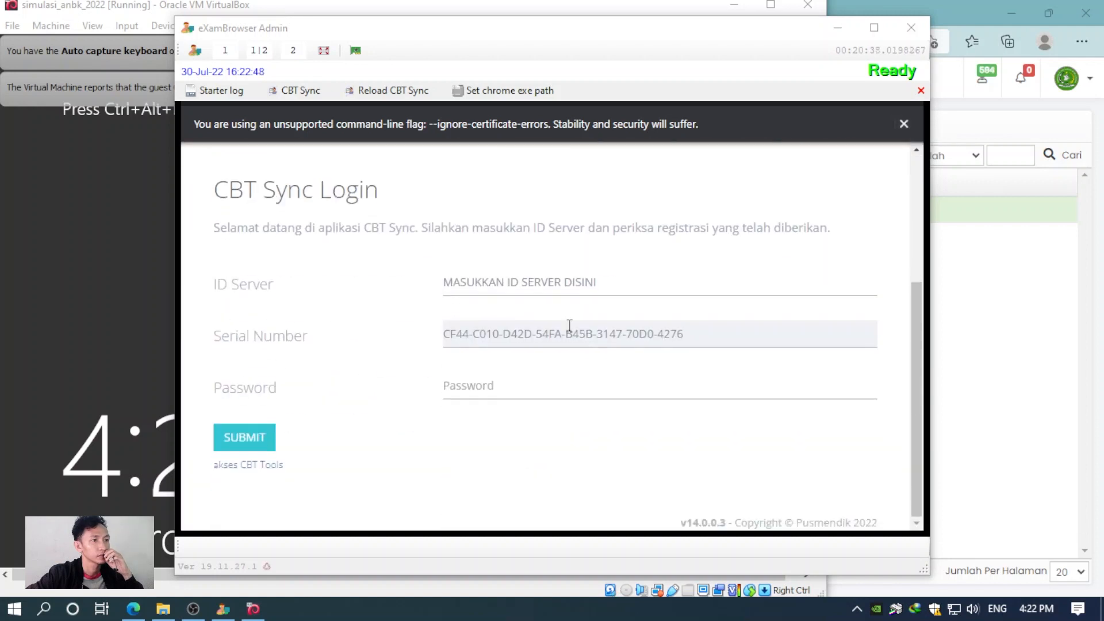
triple_click(524, 283)
right_click(521, 280)
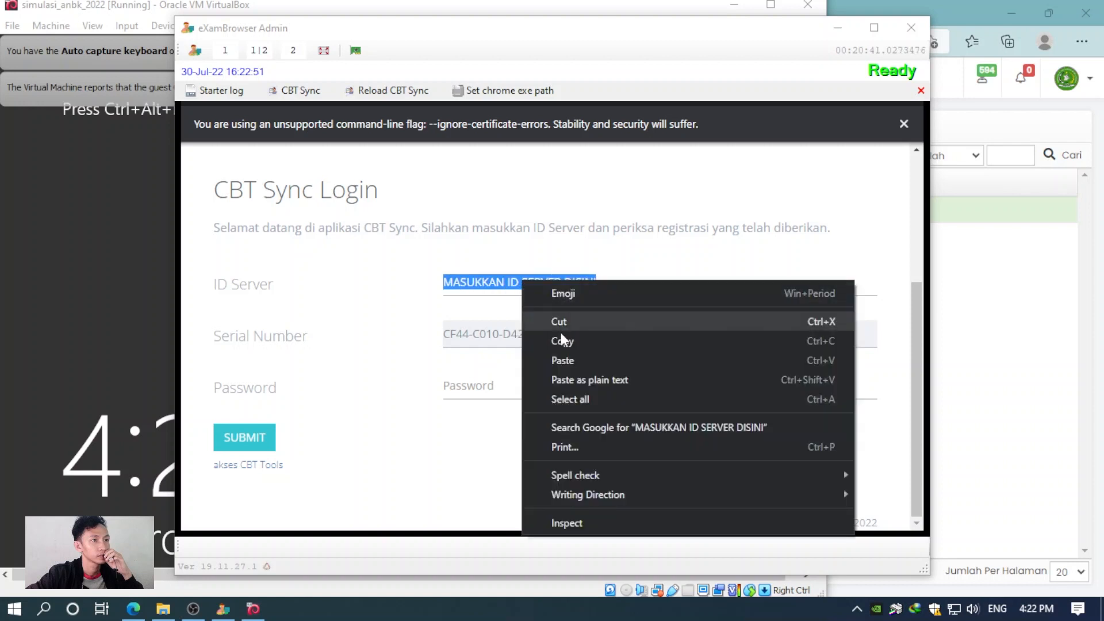
click(575, 377)
Copy the server password from the Data Komputer Proktor Simulasi page in Edge and paste it into the CBT Sync login's Password field
click(978, 302)
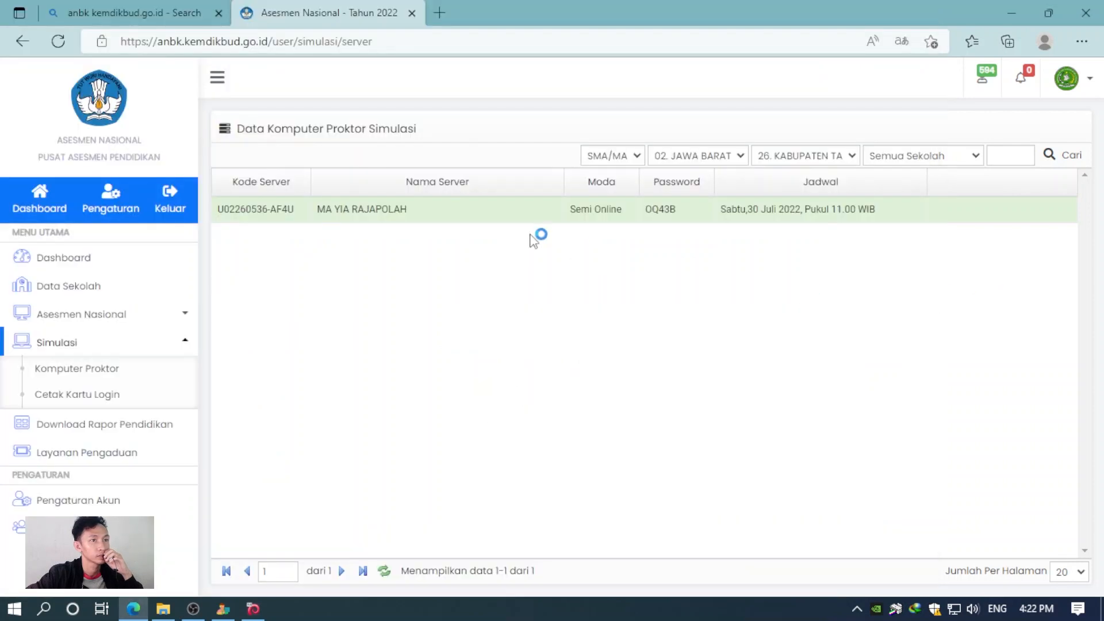
double_click(660, 209)
right_click(663, 214)
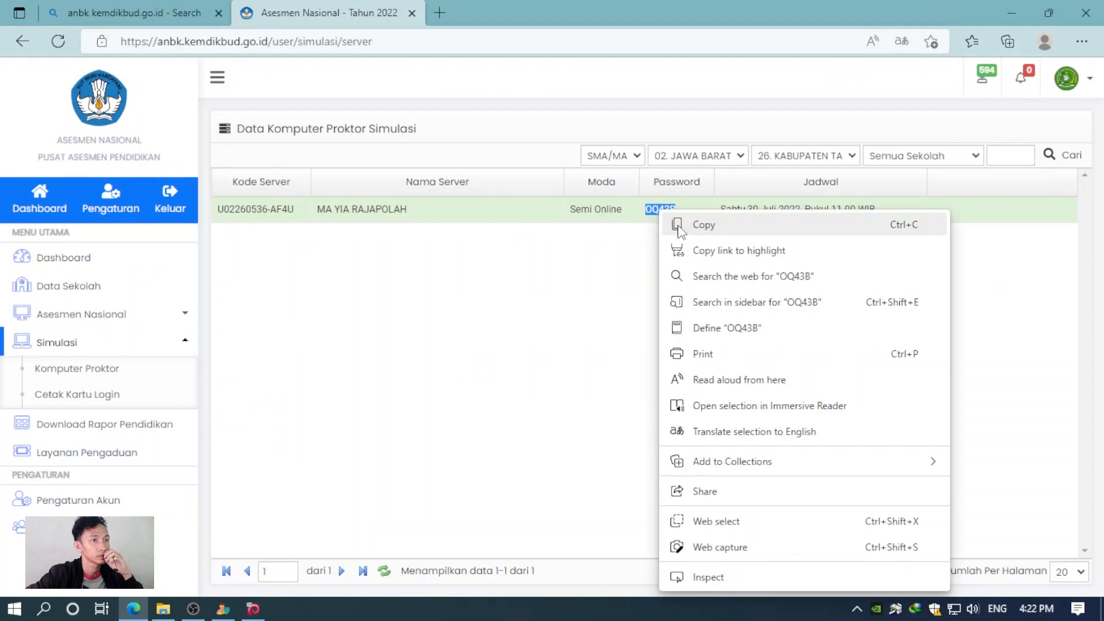
click(677, 221)
click(222, 609)
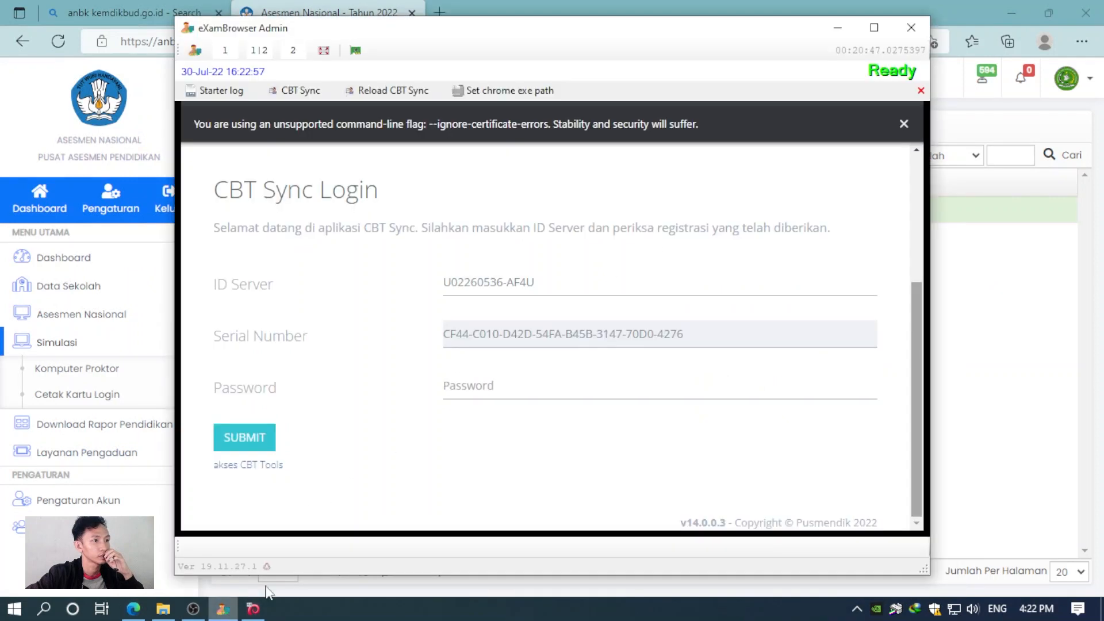
right_click(483, 381)
click(551, 271)
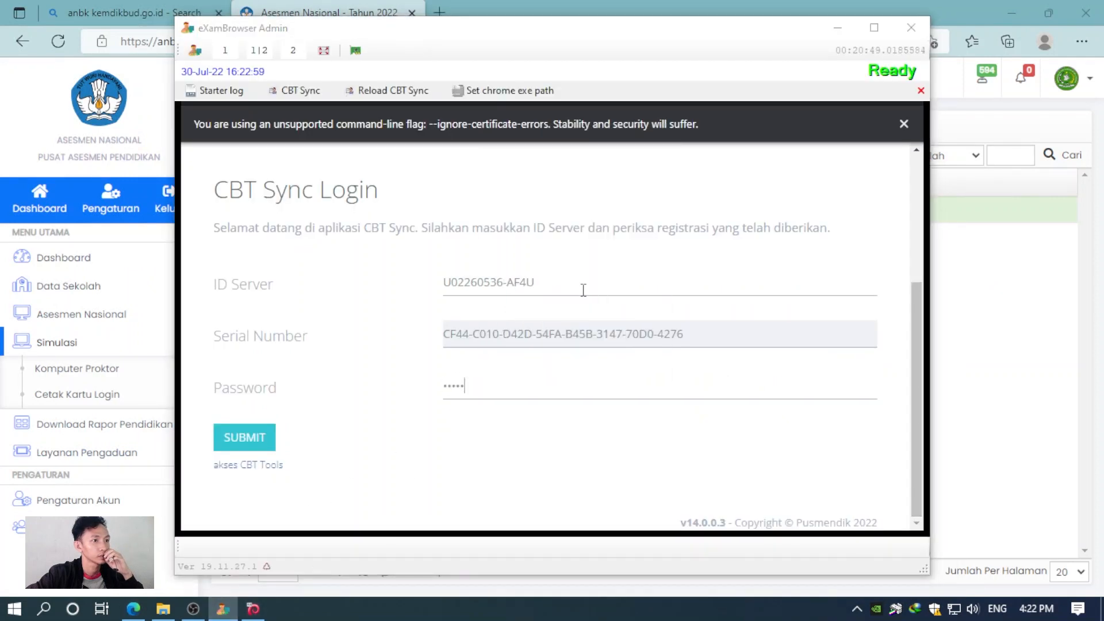
Log in to CBT Sync with the eXamBrowser Admin window maximized and the command-line flag warning dismissed
click(875, 34)
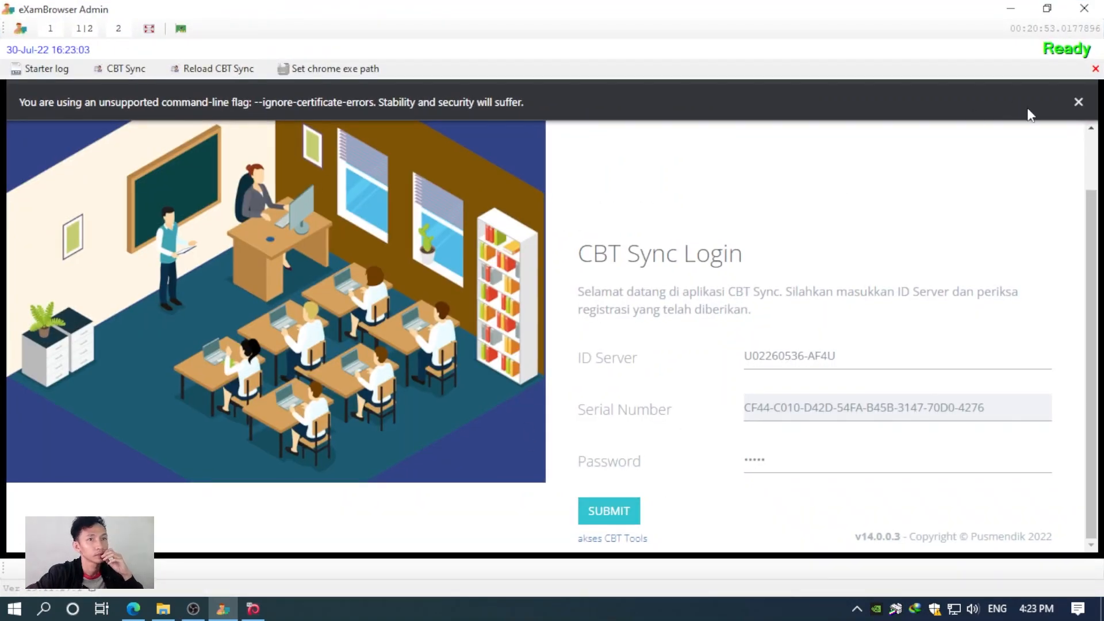
click(1079, 102)
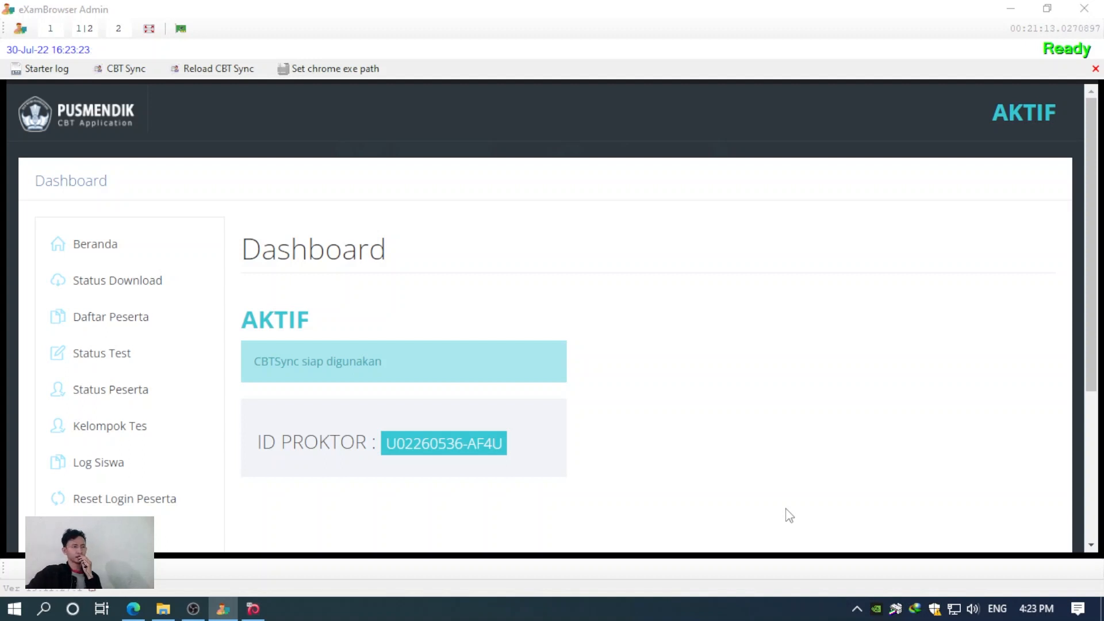
Go to the Back up & Hapus page of the CBT Application and run a backup of the server data
scroll(782, 449, down, 3)
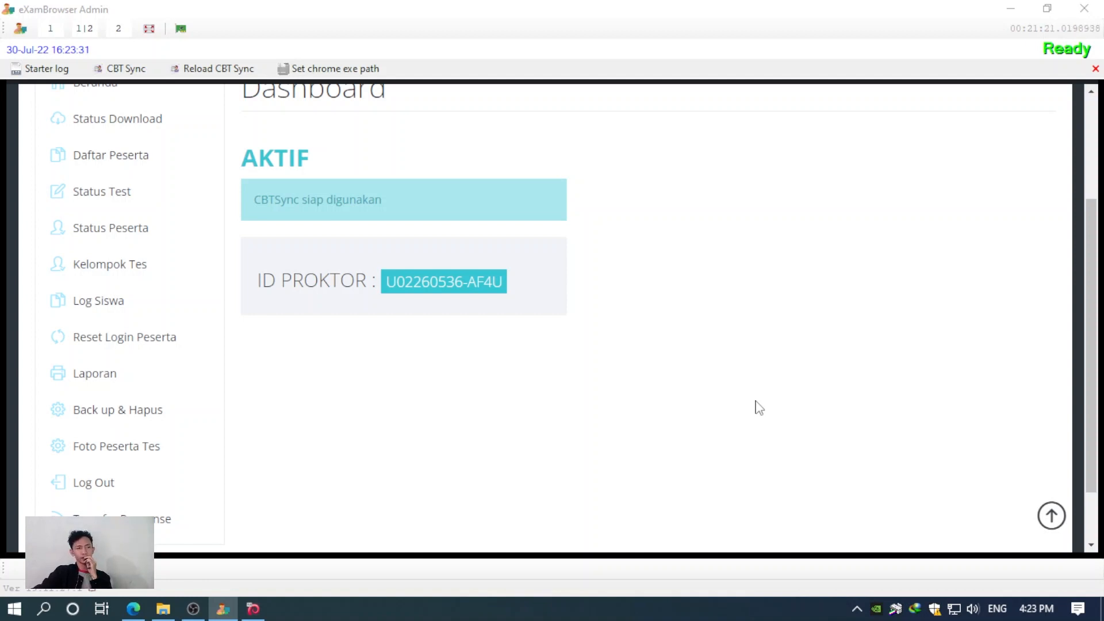
click(189, 418)
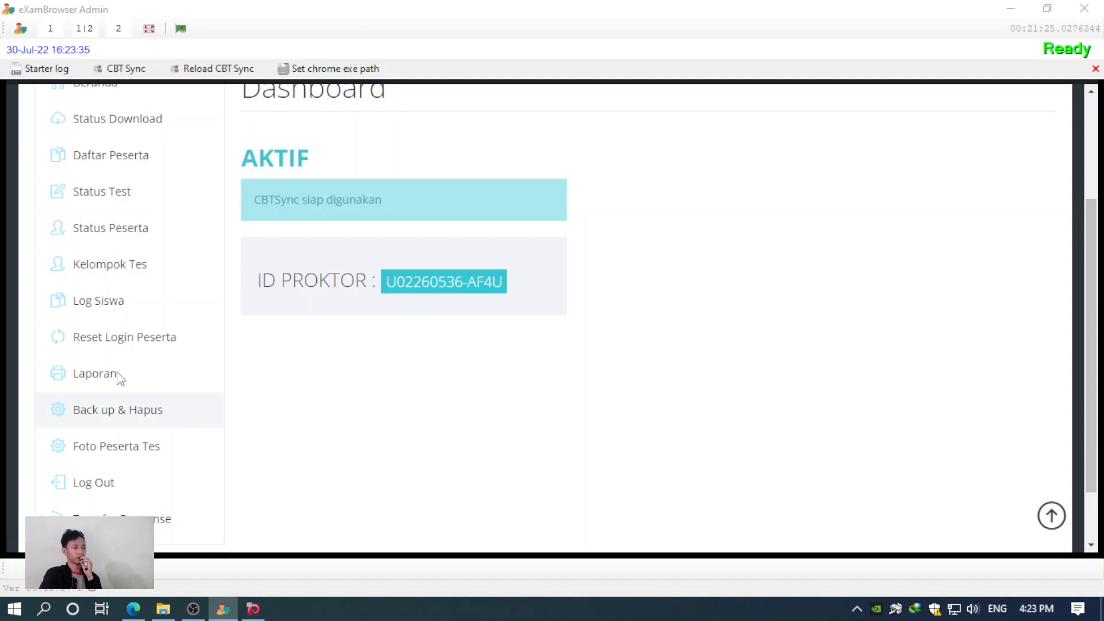
click(267, 305)
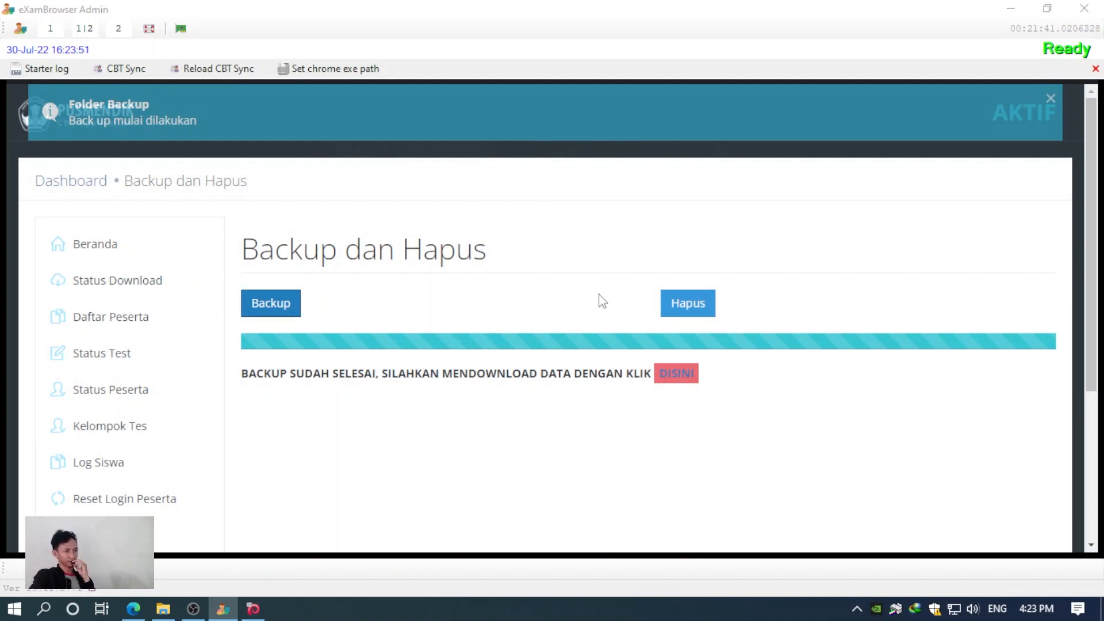
Delete all data from the server with the deletion confirmation ticked, and dismiss the backup and deletion notifications
click(679, 306)
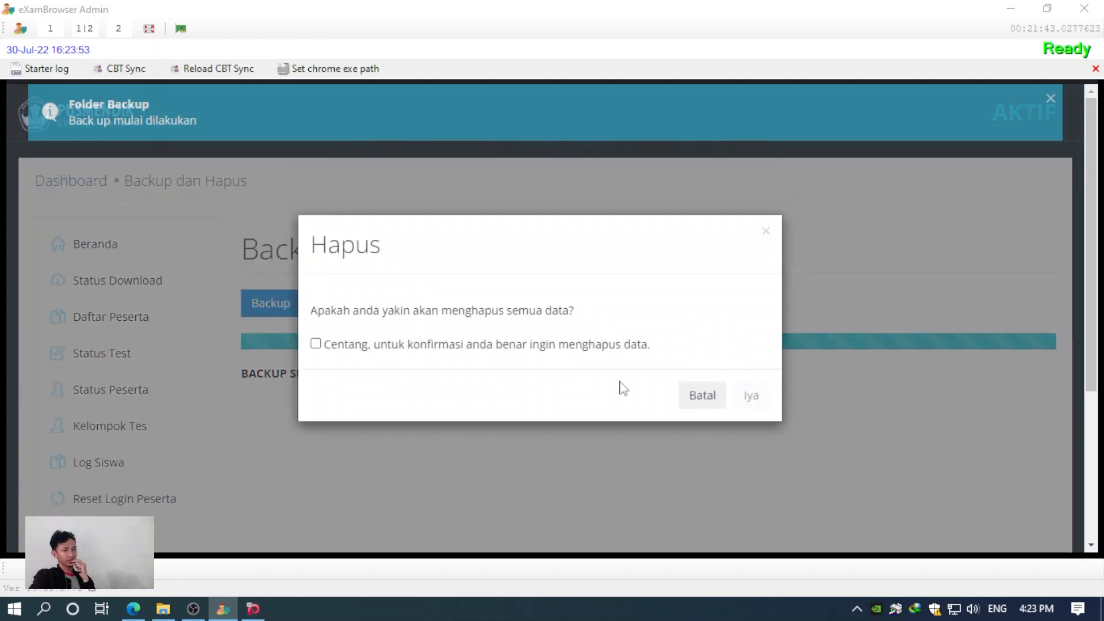
click(316, 344)
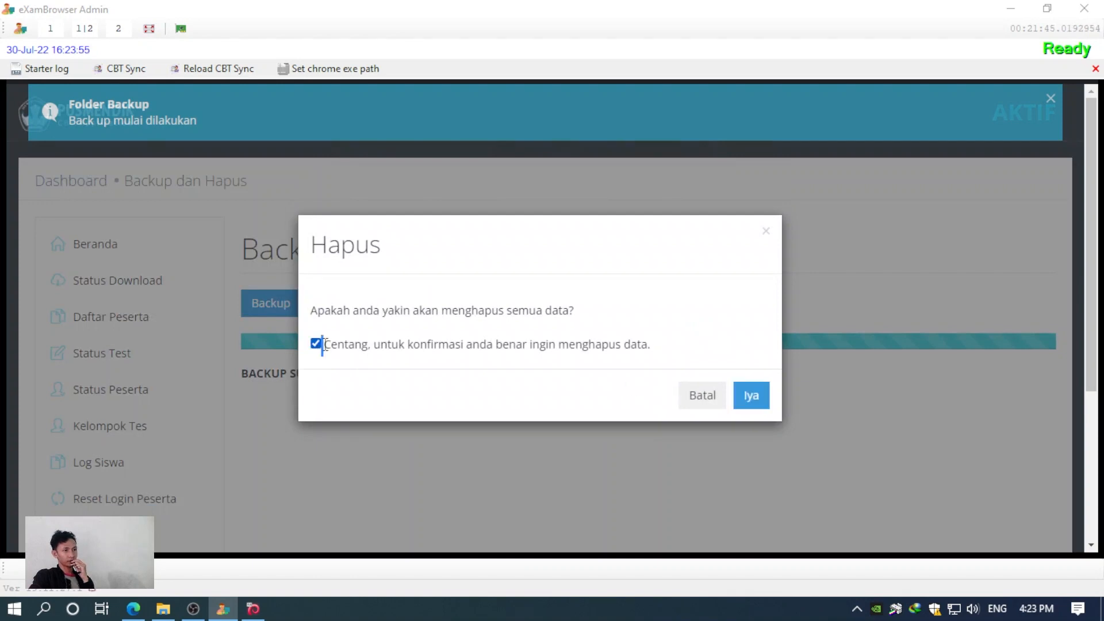
click(750, 398)
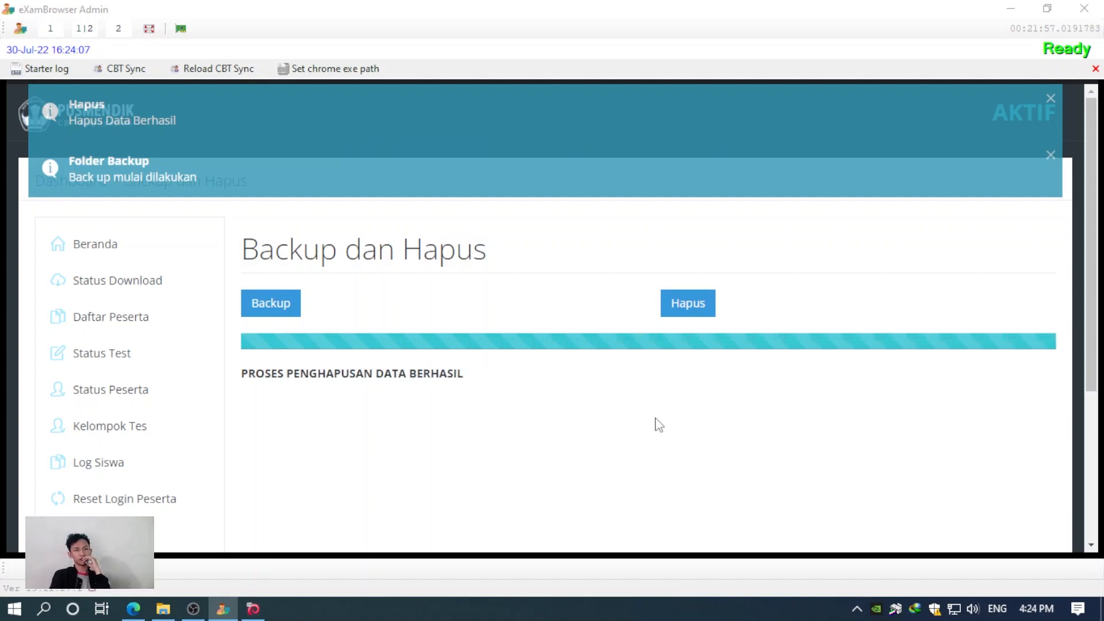
click(1052, 156)
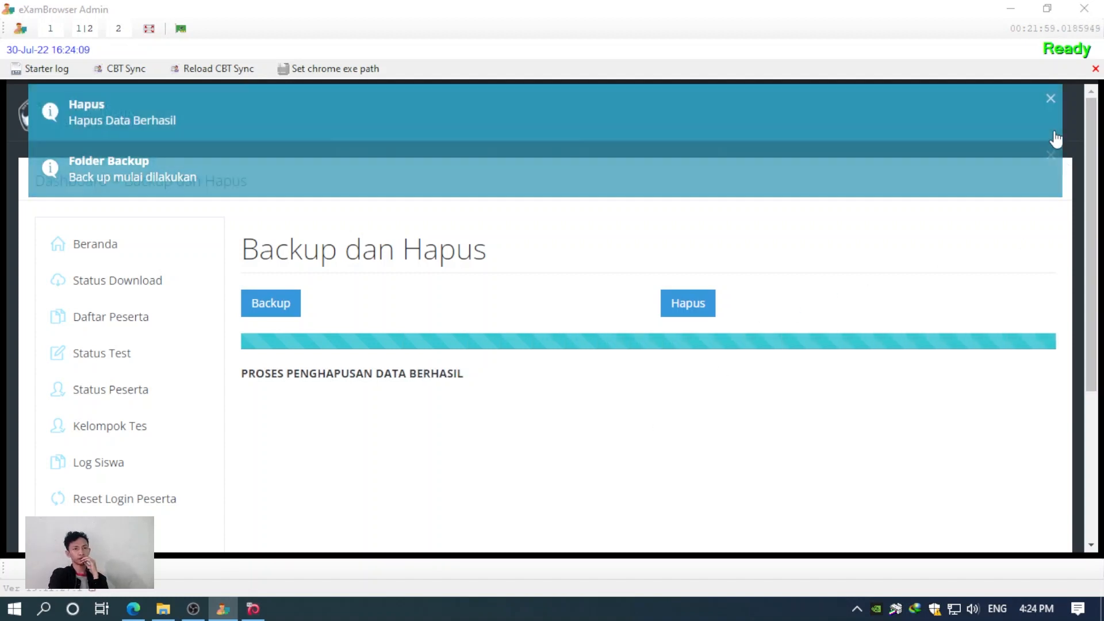
click(1051, 103)
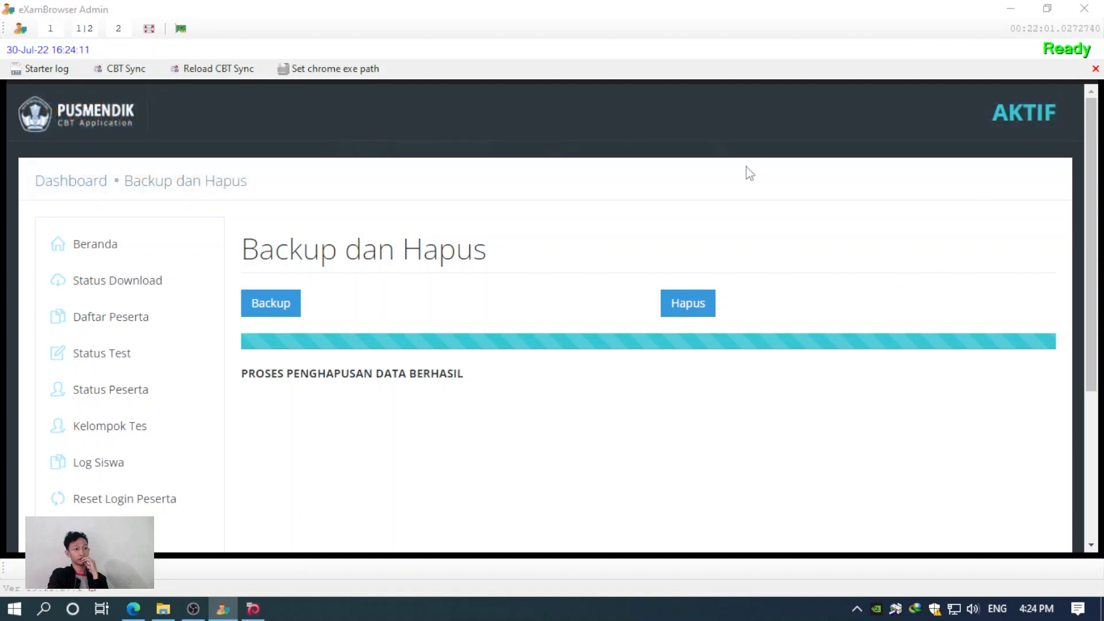
Open the Status Download page and switch eXamBrowser Admin to fullscreen view
click(170, 292)
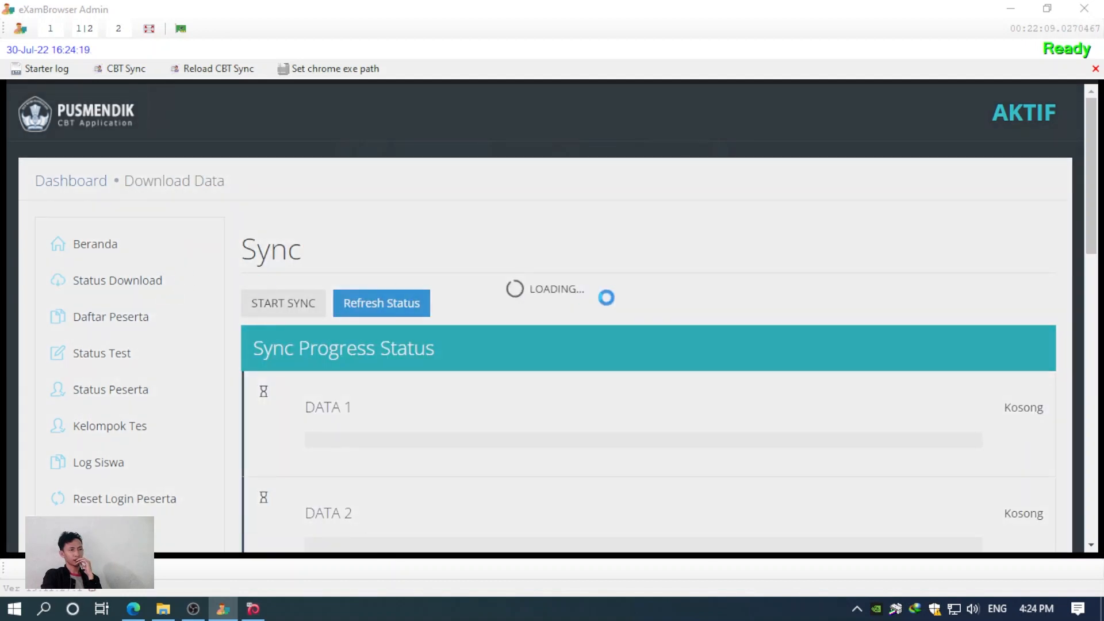
scroll(605, 299, down, 3)
scroll(606, 300, down, 5)
scroll(609, 298, up, 4)
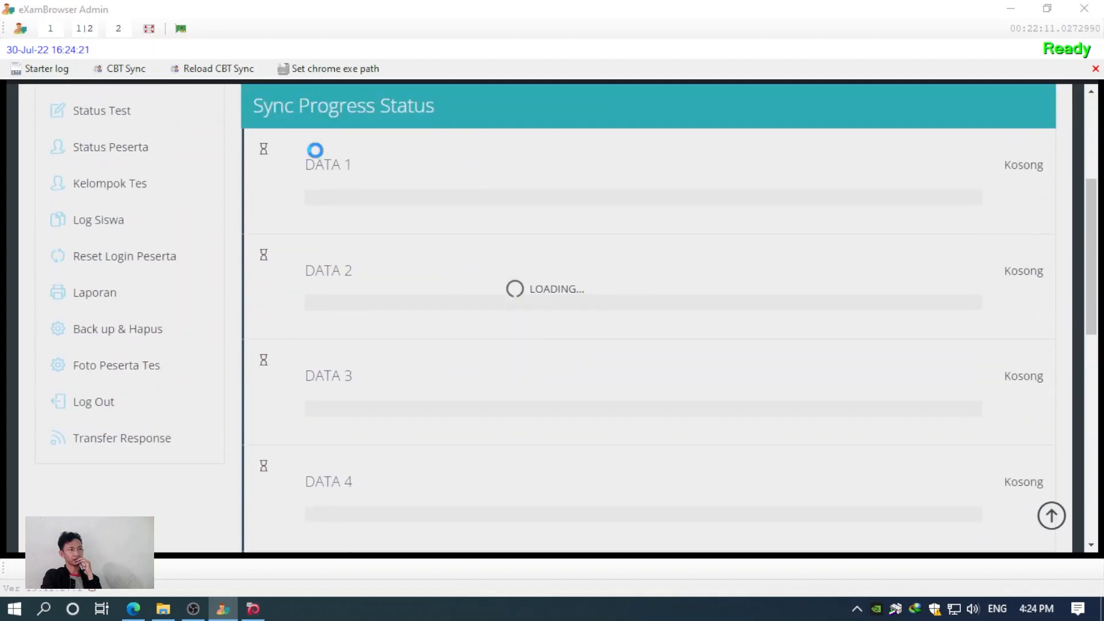
click(149, 29)
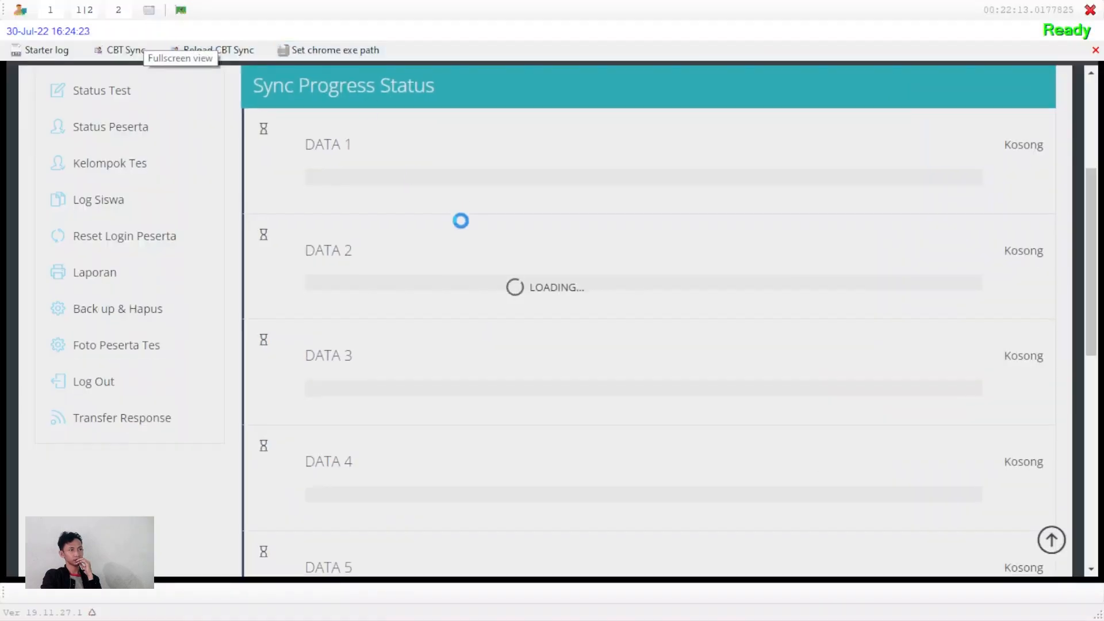
Examine the sync progress status of DATA 1 through DATA 9 on the Sync page
scroll(490, 273, down, 3)
scroll(491, 274, up, 6)
scroll(490, 257, down, 2)
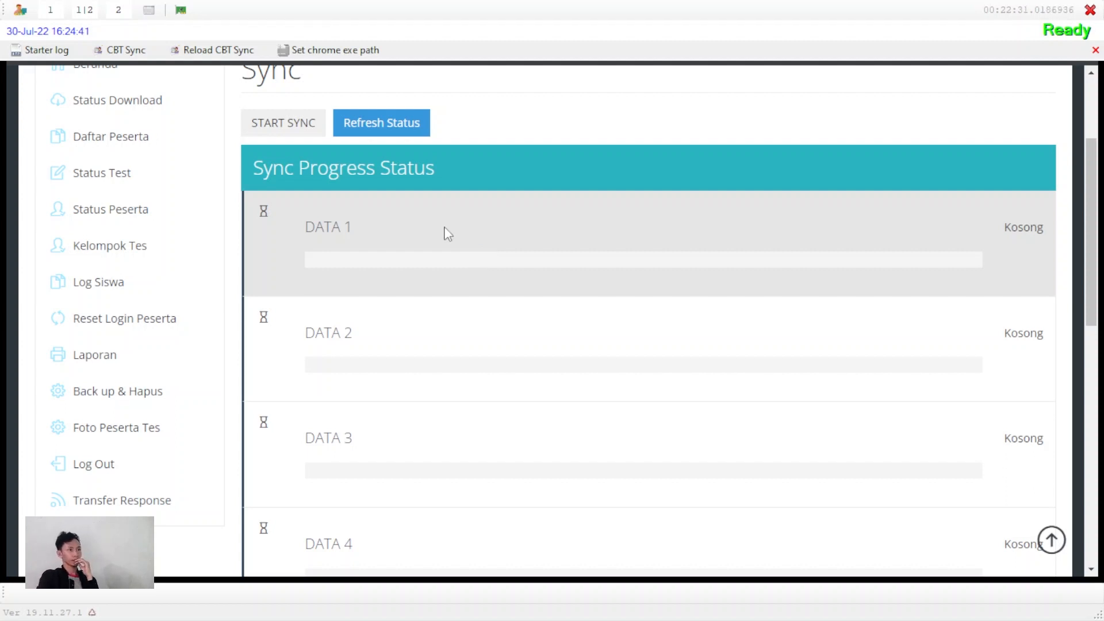
scroll(610, 290, down, 7)
scroll(608, 285, up, 1)
scroll(654, 311, down, 5)
scroll(648, 326, up, 7)
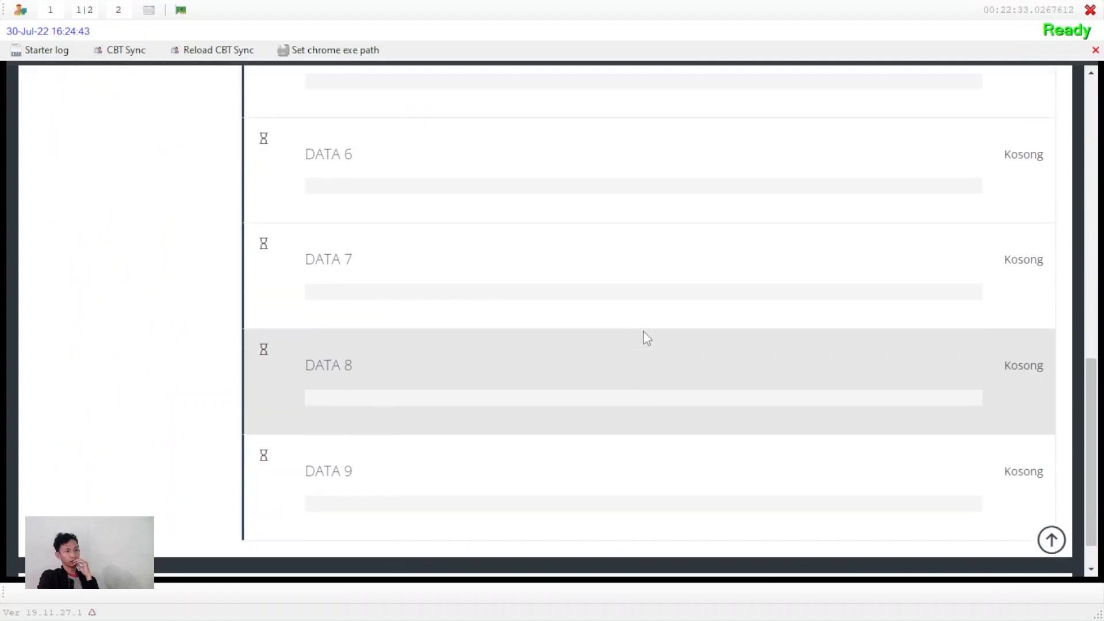
scroll(490, 258, up, 4)
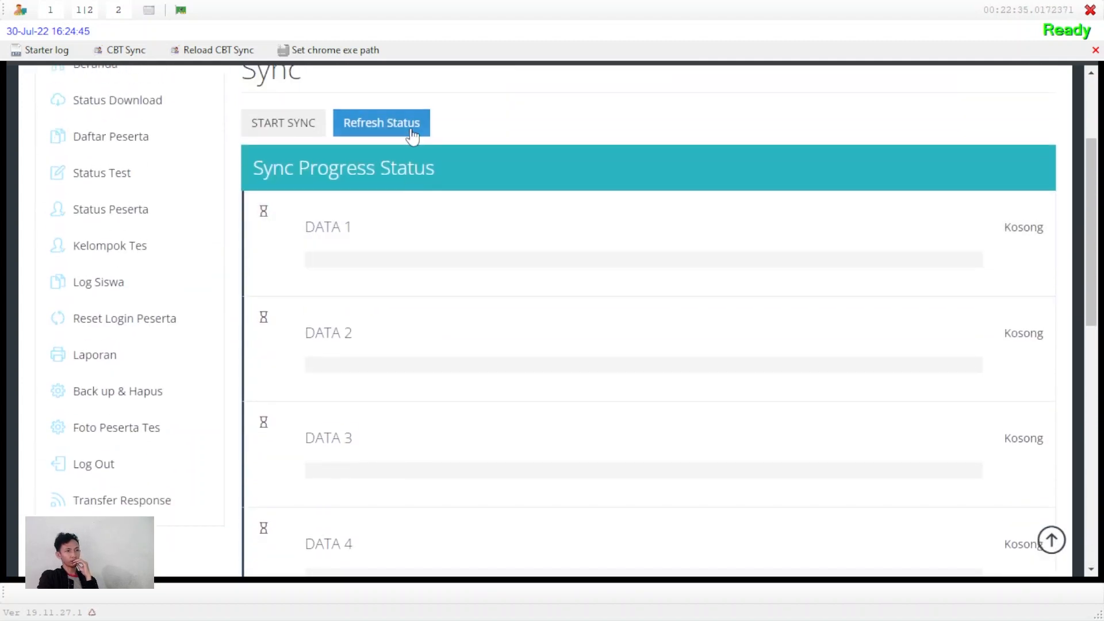
scroll(454, 333, down, 10)
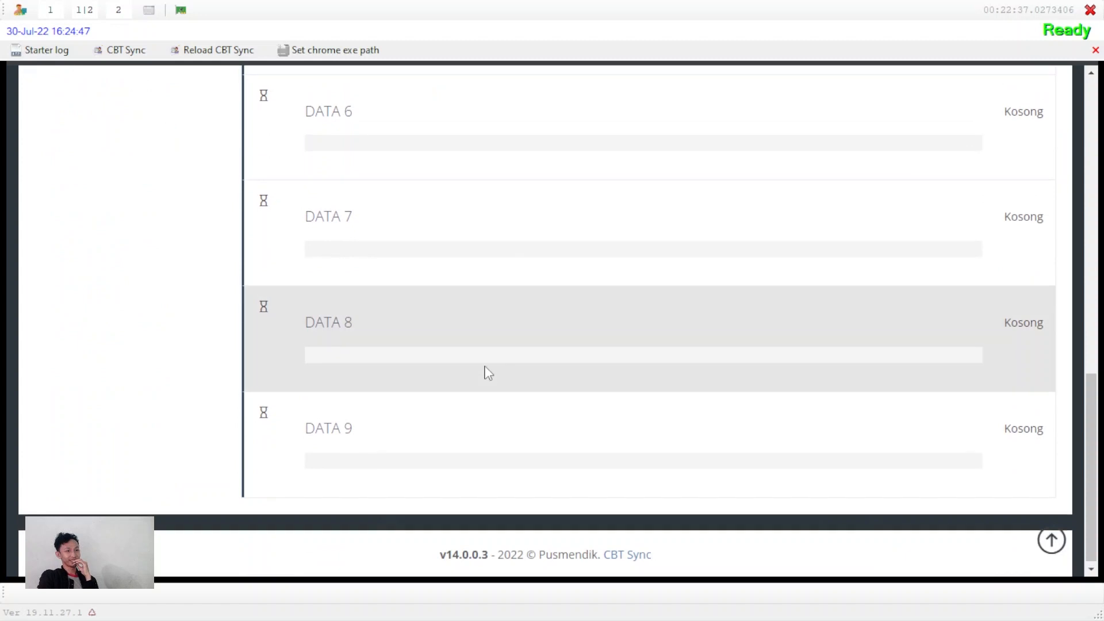
scroll(465, 333, up, 9)
scroll(443, 286, up, 4)
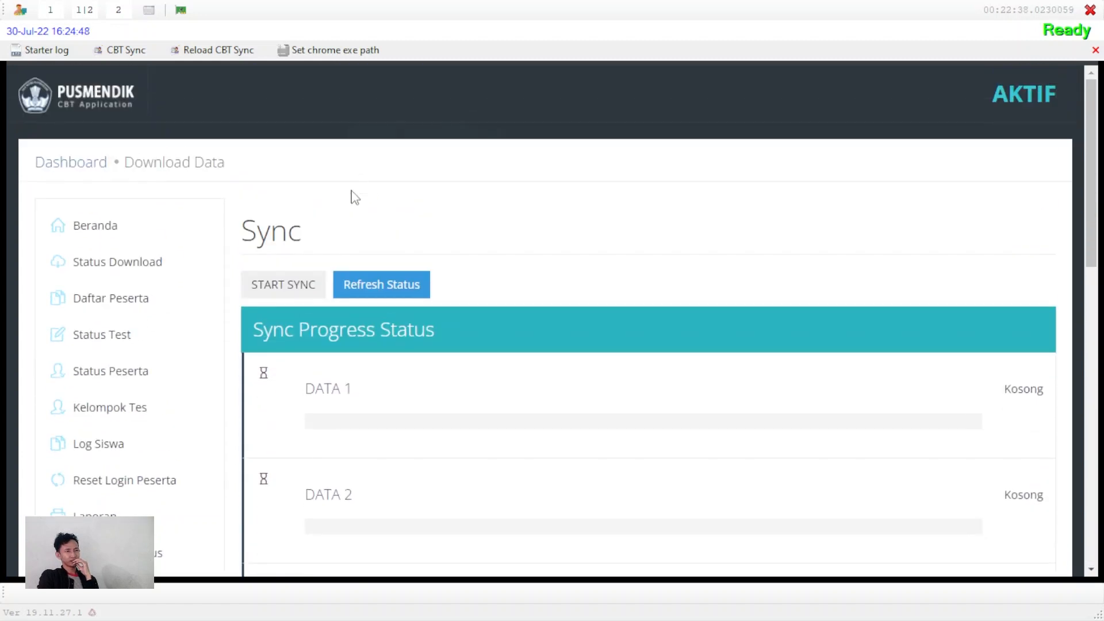
Refresh the sync status, review the Download Status counts for DATA 1 to DATA 9, and close the dialog
click(387, 288)
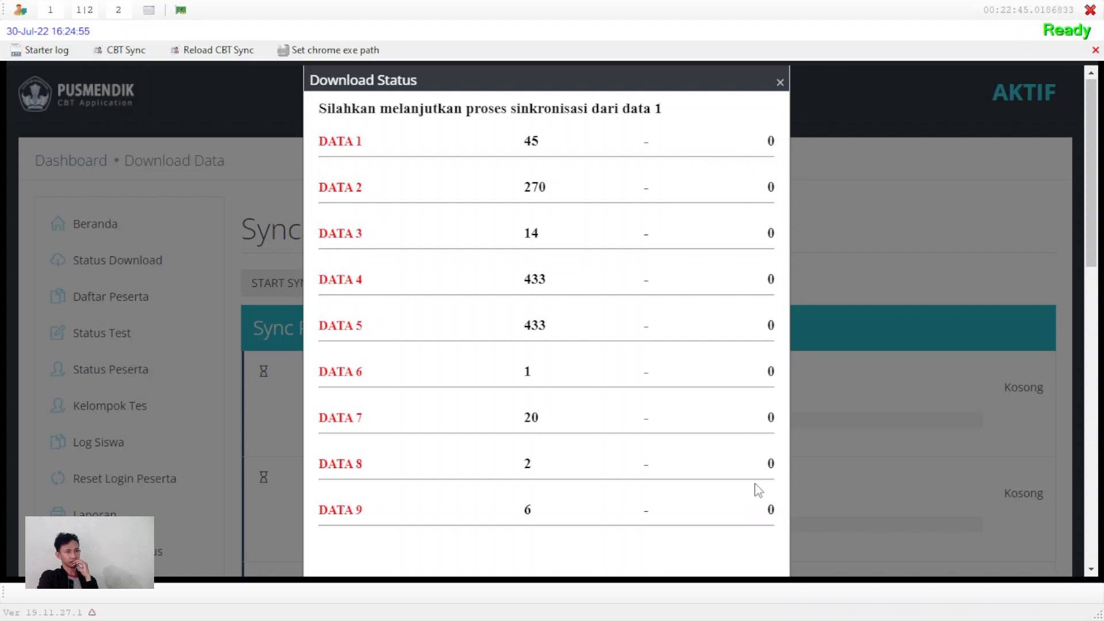
scroll(759, 490, down, 4)
scroll(744, 395, up, 4)
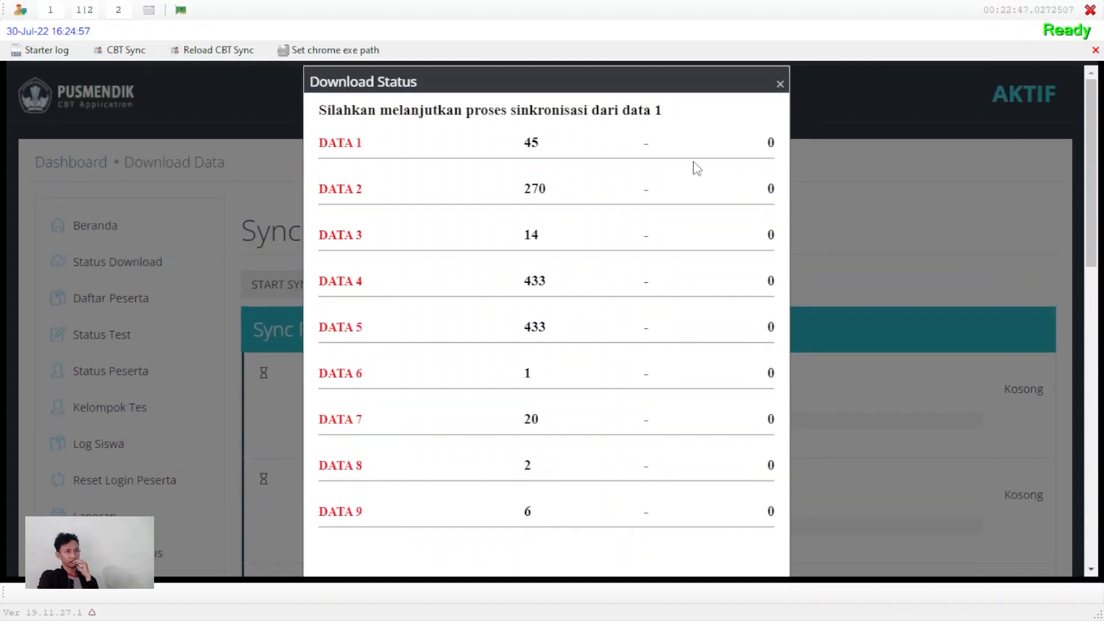
click(779, 83)
Start the online synchronization of the simulation data
scroll(561, 289, down, 2)
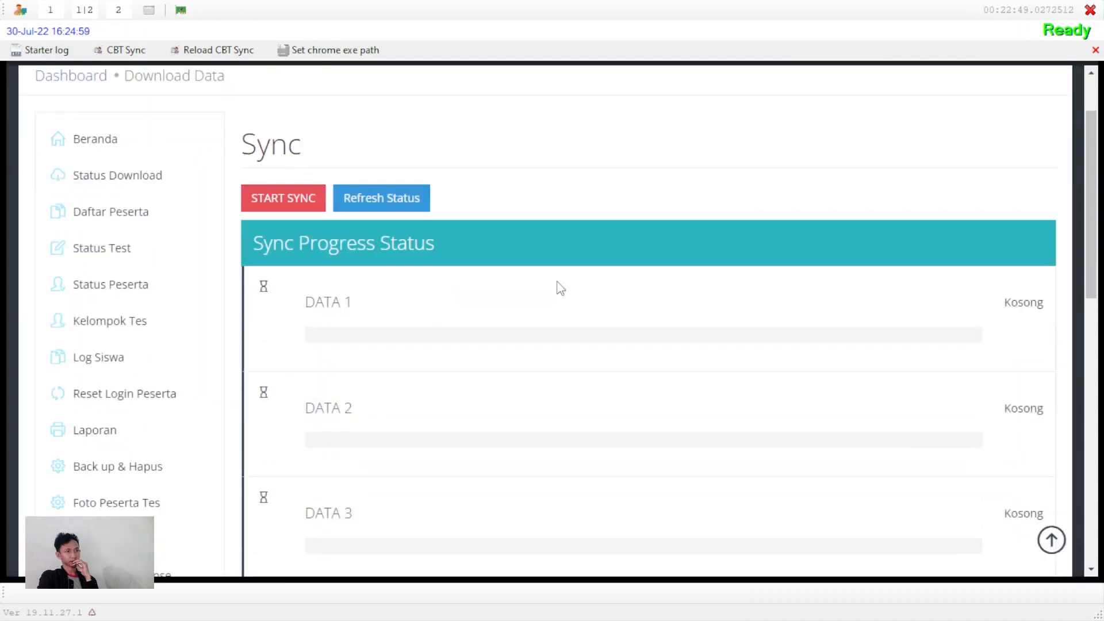
scroll(560, 289, down, 1)
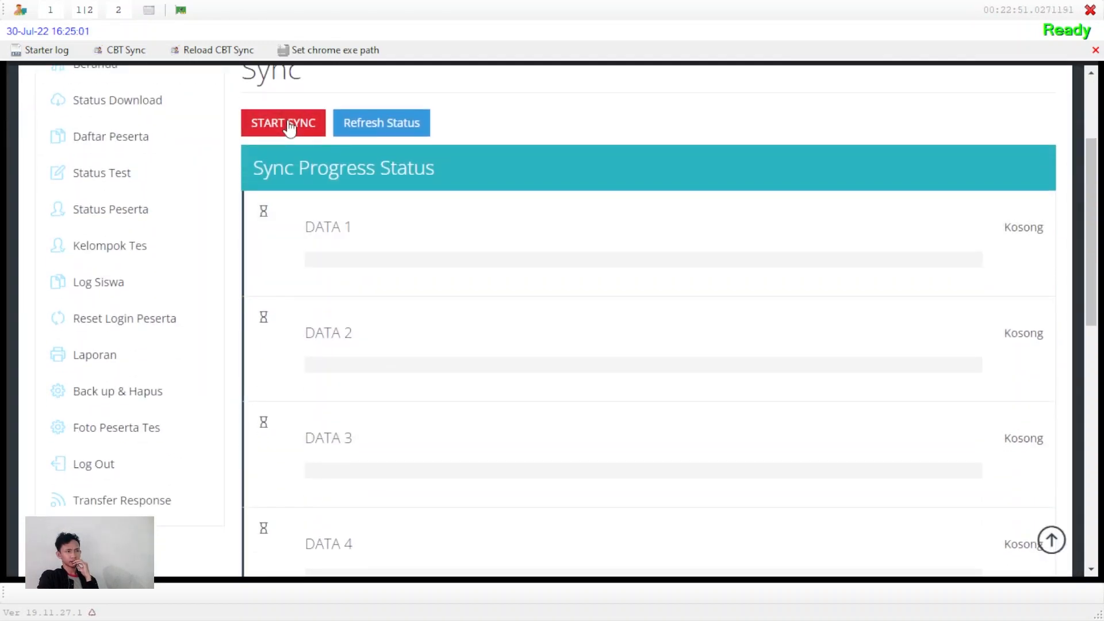
click(289, 129)
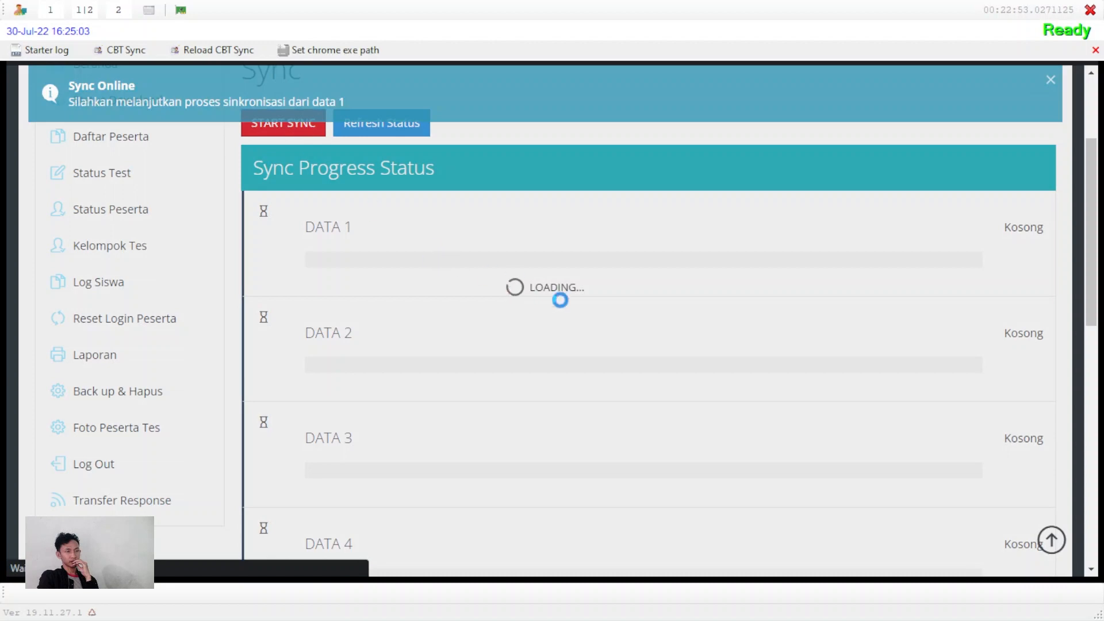
Monitor the download progress of DATA 1 through DATA 9 until the synchronization ends
scroll(561, 299, down, 4)
scroll(562, 305, down, 4)
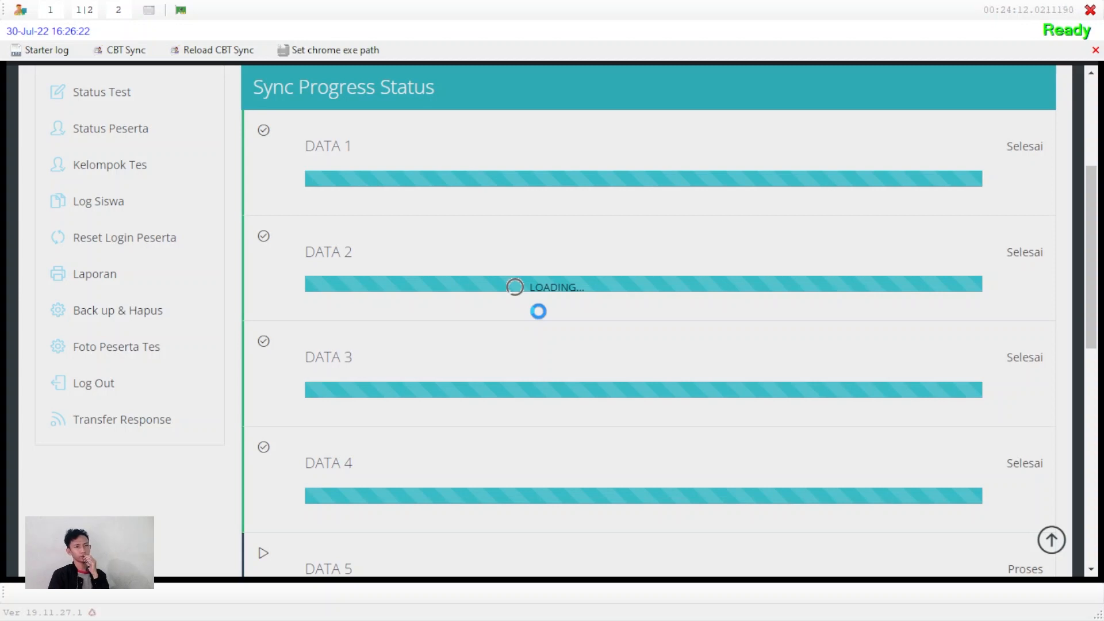
scroll(577, 343, down, 7)
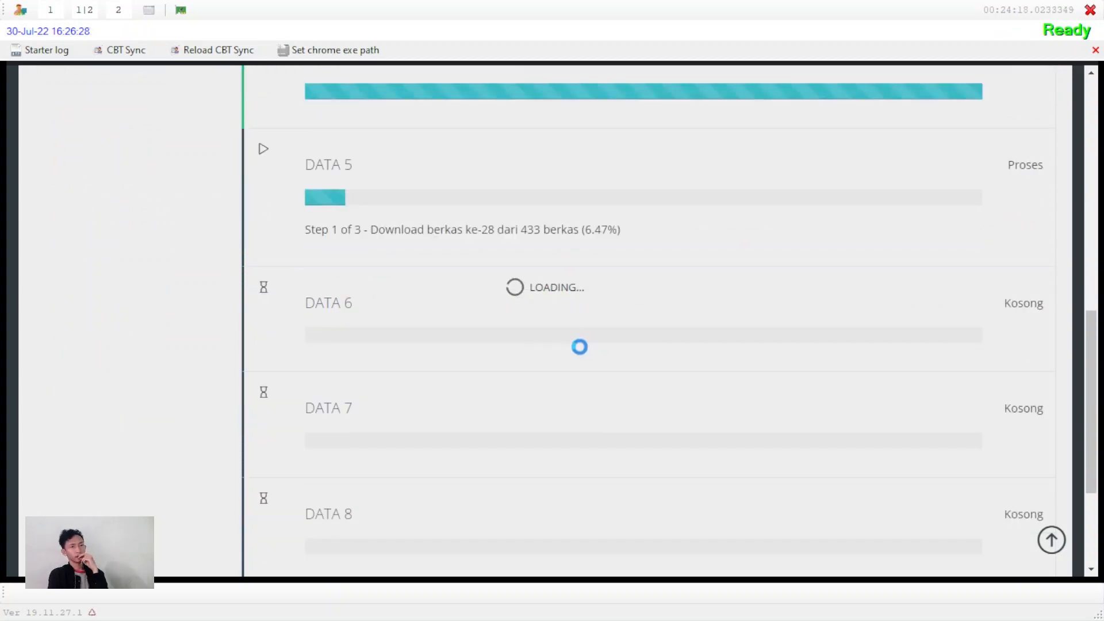
scroll(578, 347, down, 3)
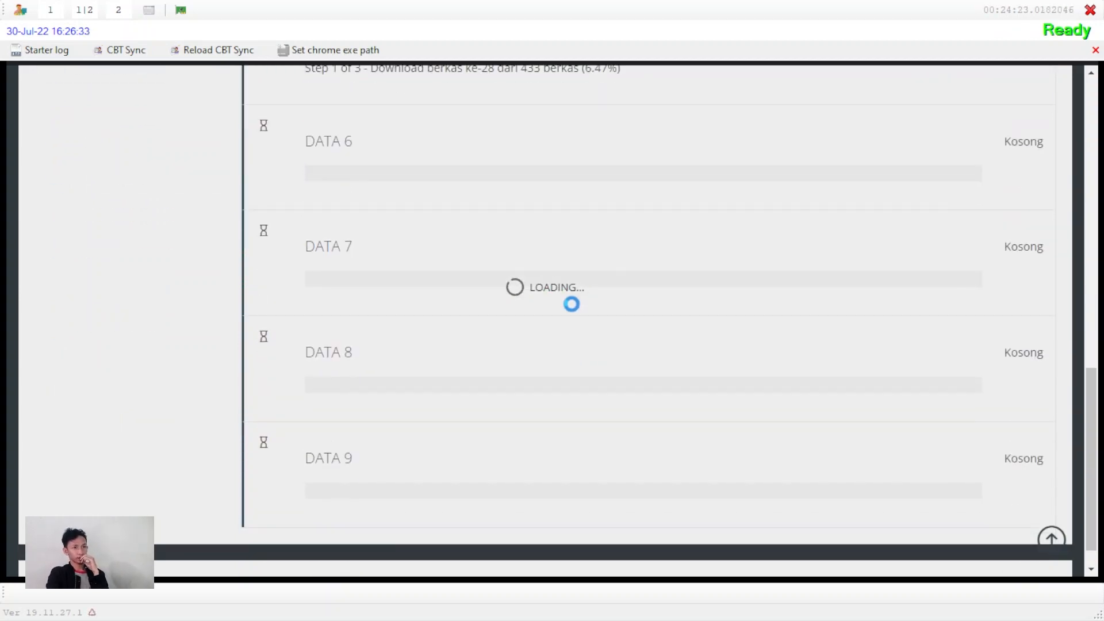
scroll(570, 303, up, 3)
scroll(553, 316, down, 1)
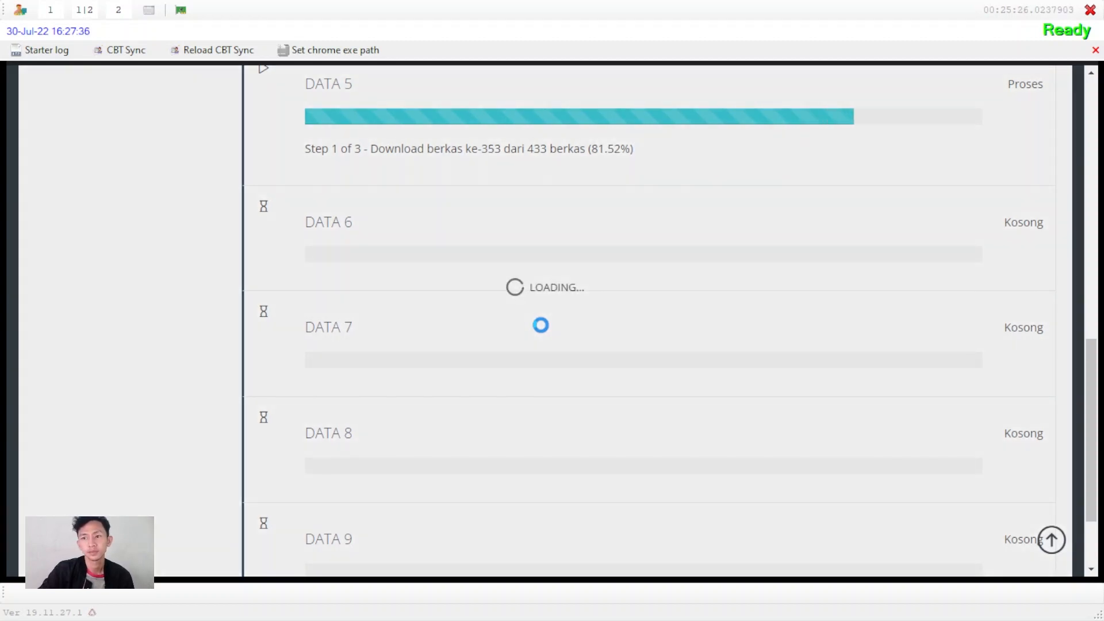
scroll(683, 199, up, 8)
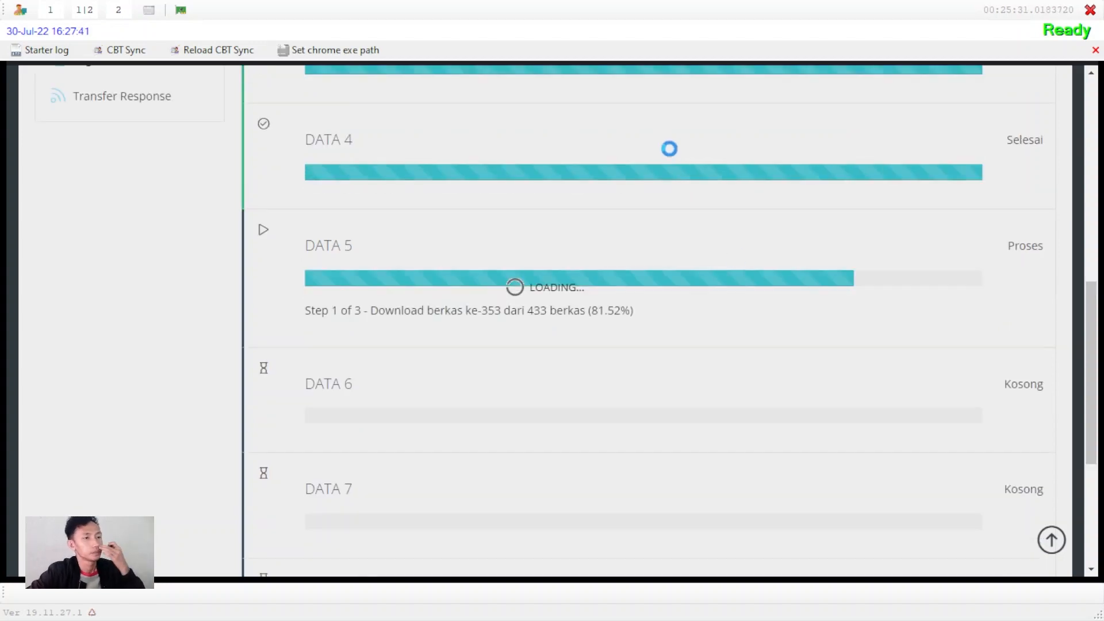
scroll(765, 289, down, 4)
scroll(769, 303, down, 5)
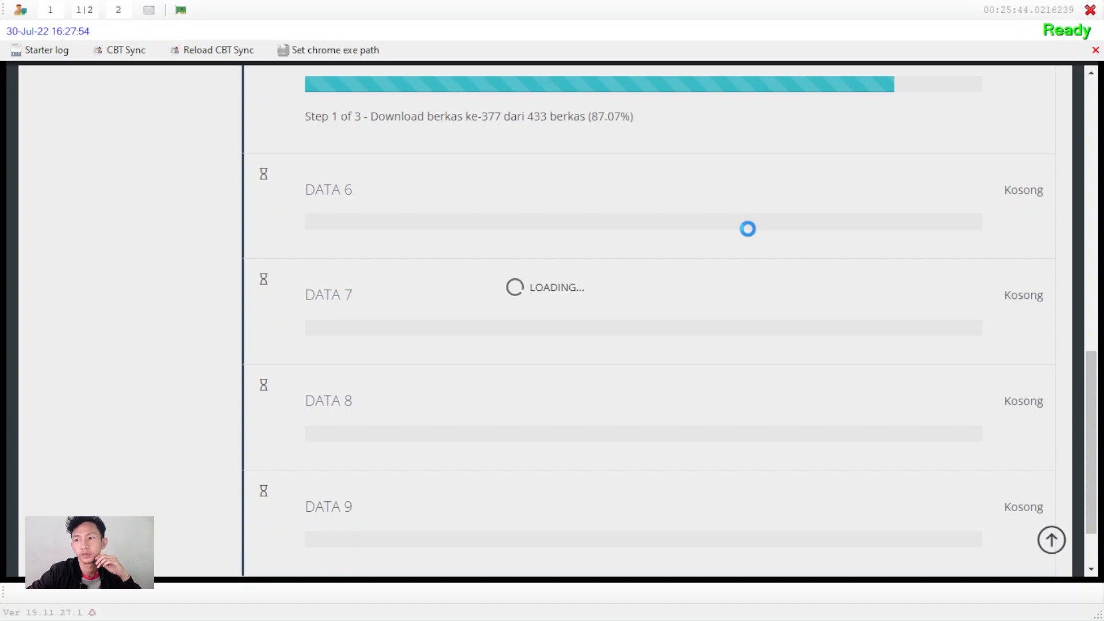
scroll(752, 242, up, 2)
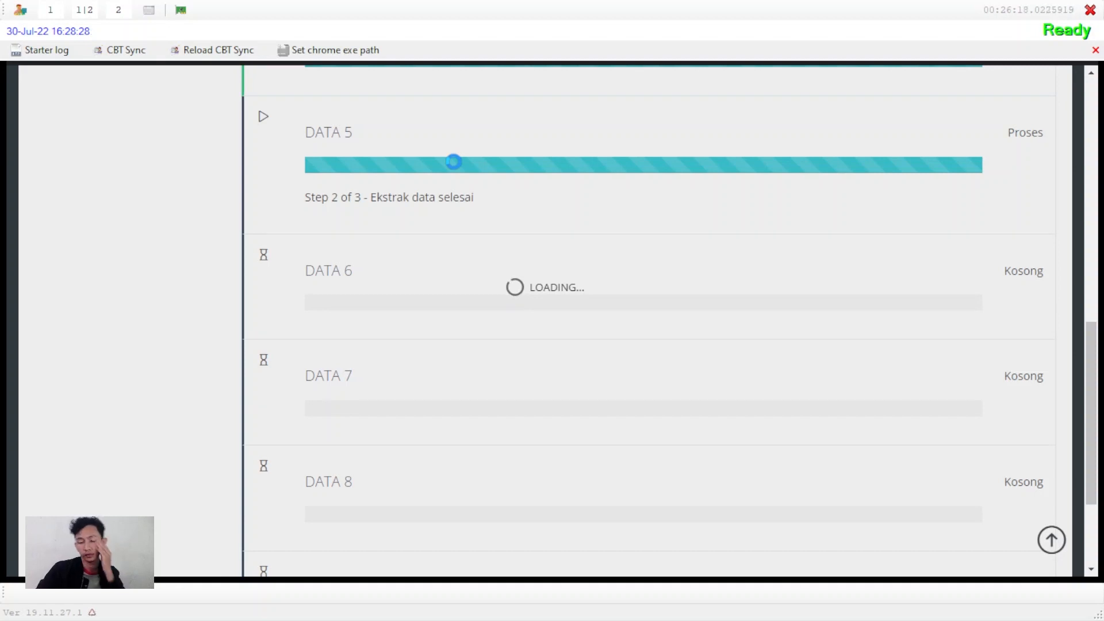
scroll(672, 203, up, 9)
scroll(671, 203, up, 2)
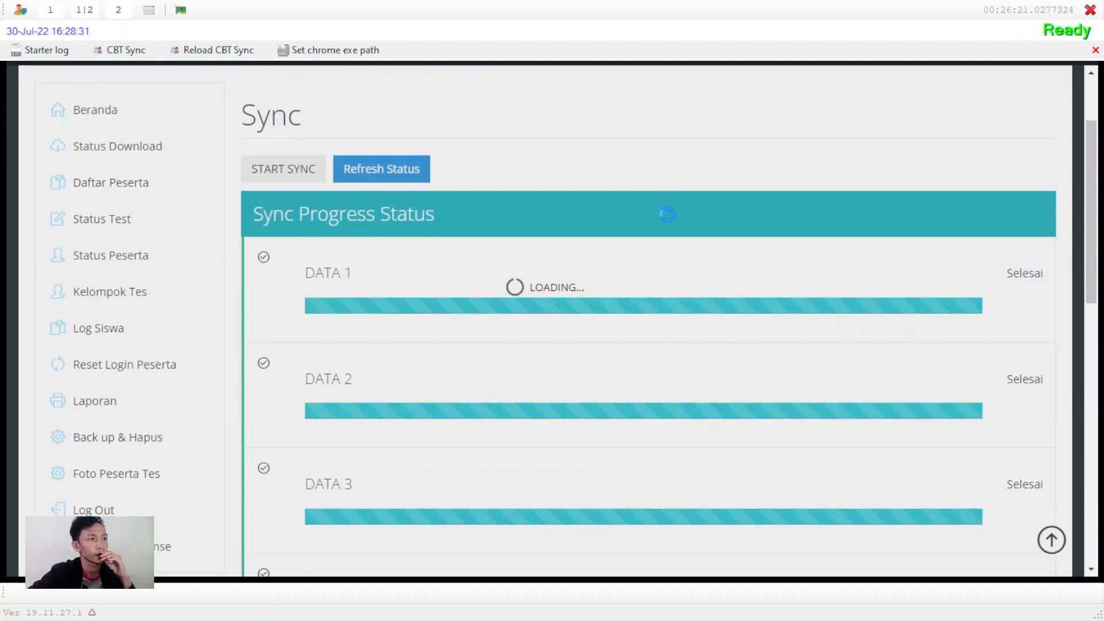
scroll(662, 214, down, 12)
scroll(665, 215, up, 10)
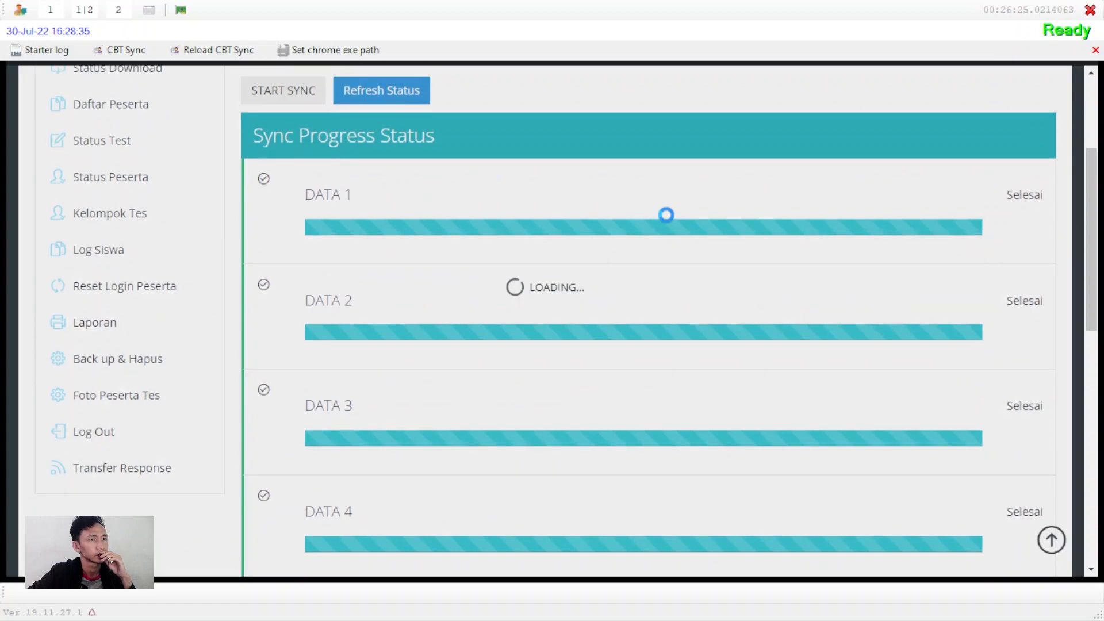
scroll(666, 216, down, 7)
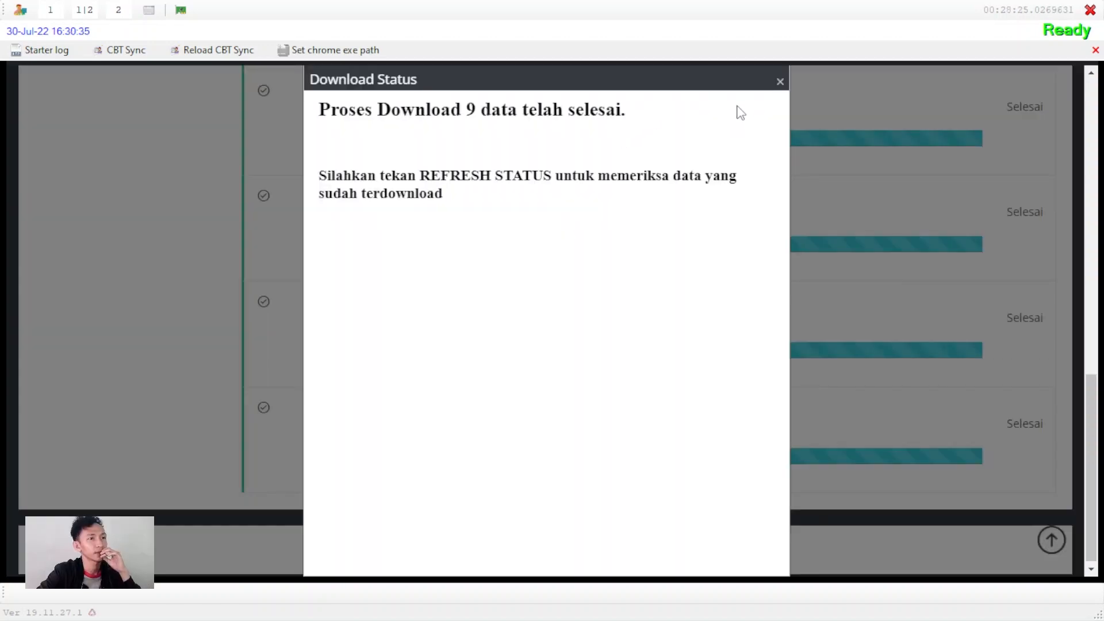
Close the download completion dialog and refresh the status to check the downloaded counts of each data set
click(777, 80)
scroll(636, 242, up, 15)
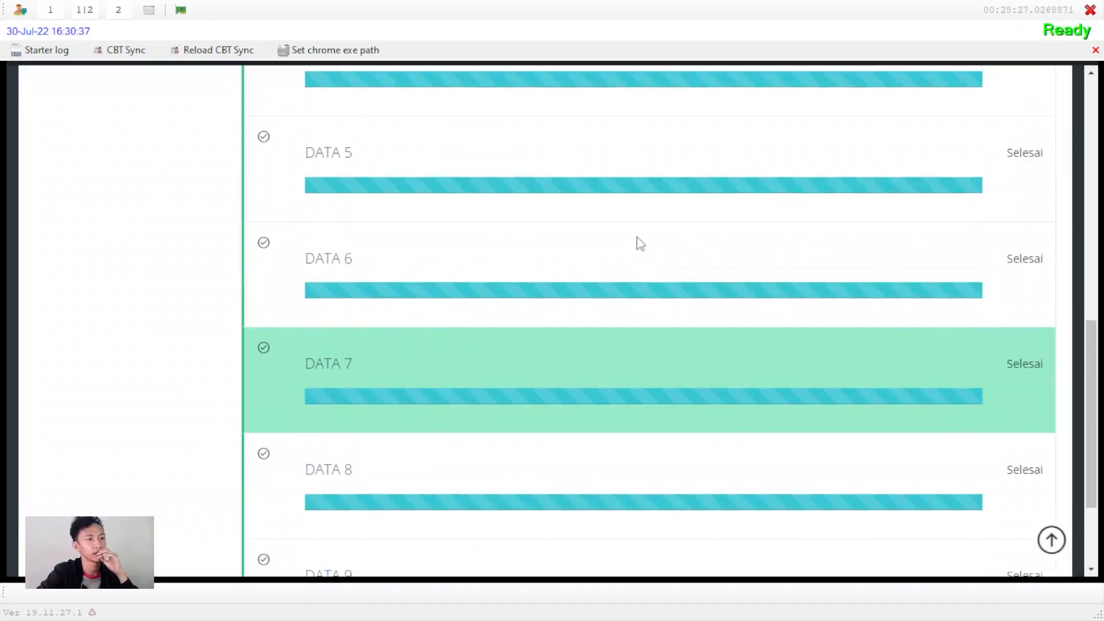
click(404, 285)
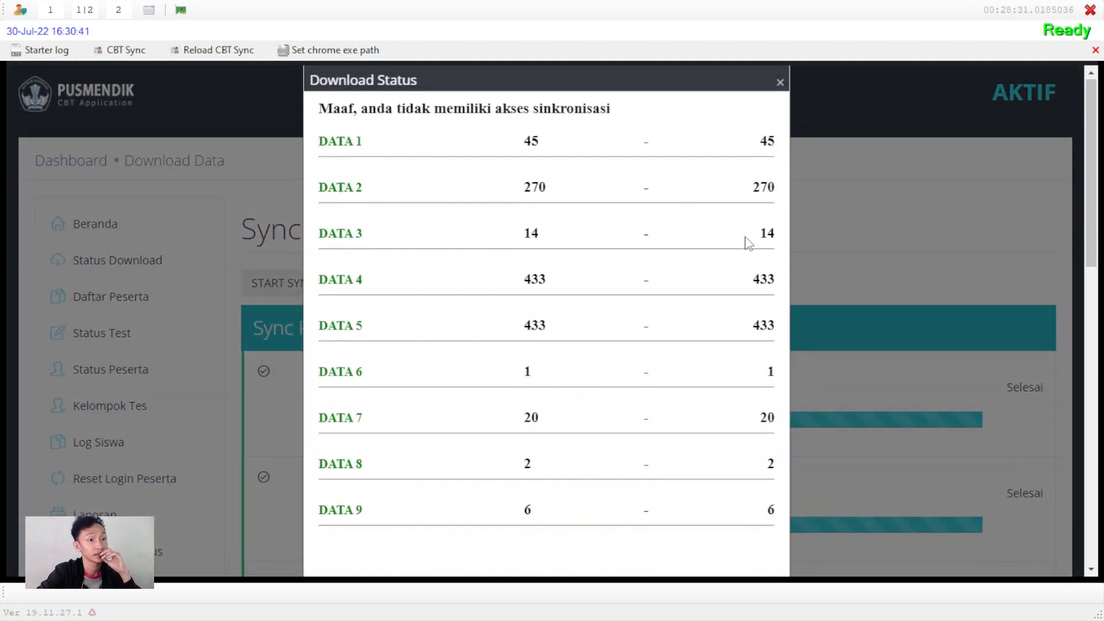
Close the Download Status dialog and check the Status Test page
click(779, 82)
scroll(239, 276, down, 3)
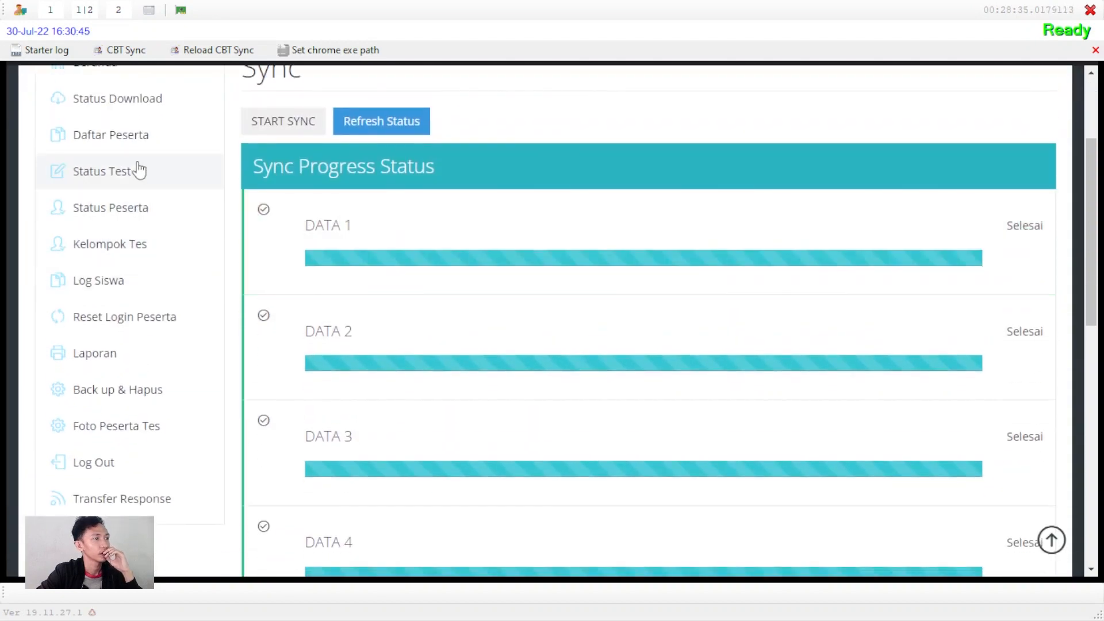
click(141, 184)
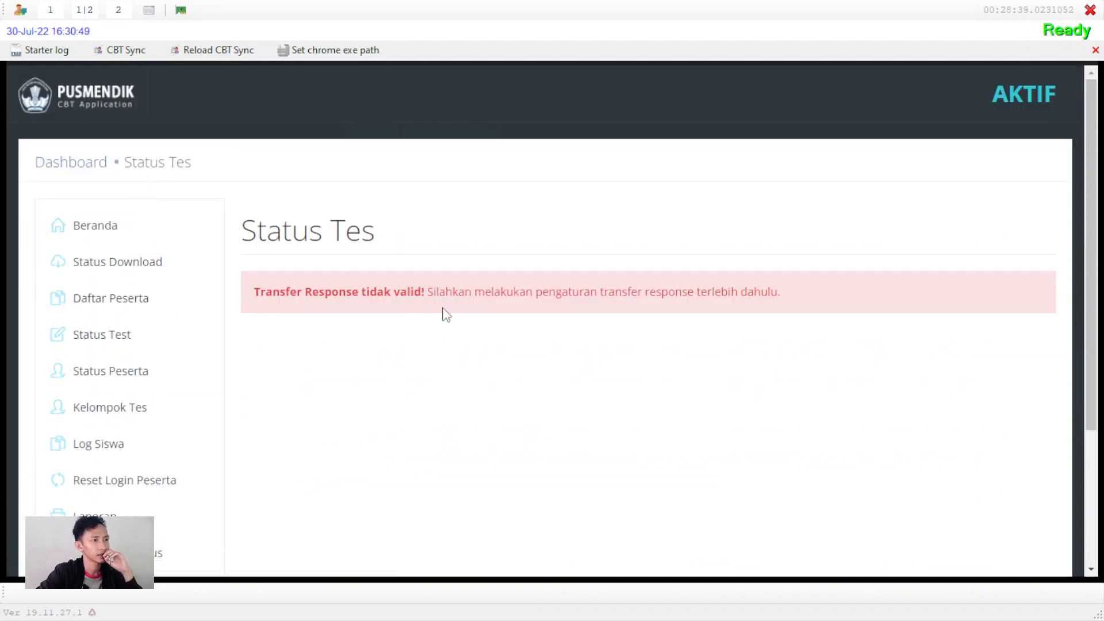
scroll(444, 313, down, 3)
scroll(198, 187, up, 2)
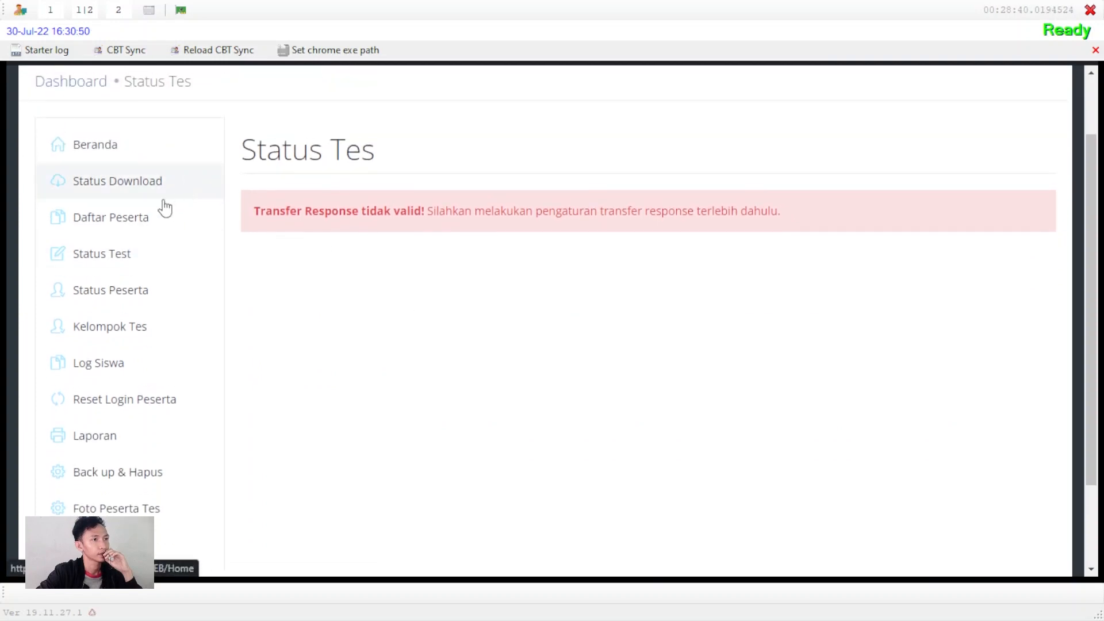
Review the synchronized participants in the Daftar Peserta list
click(144, 224)
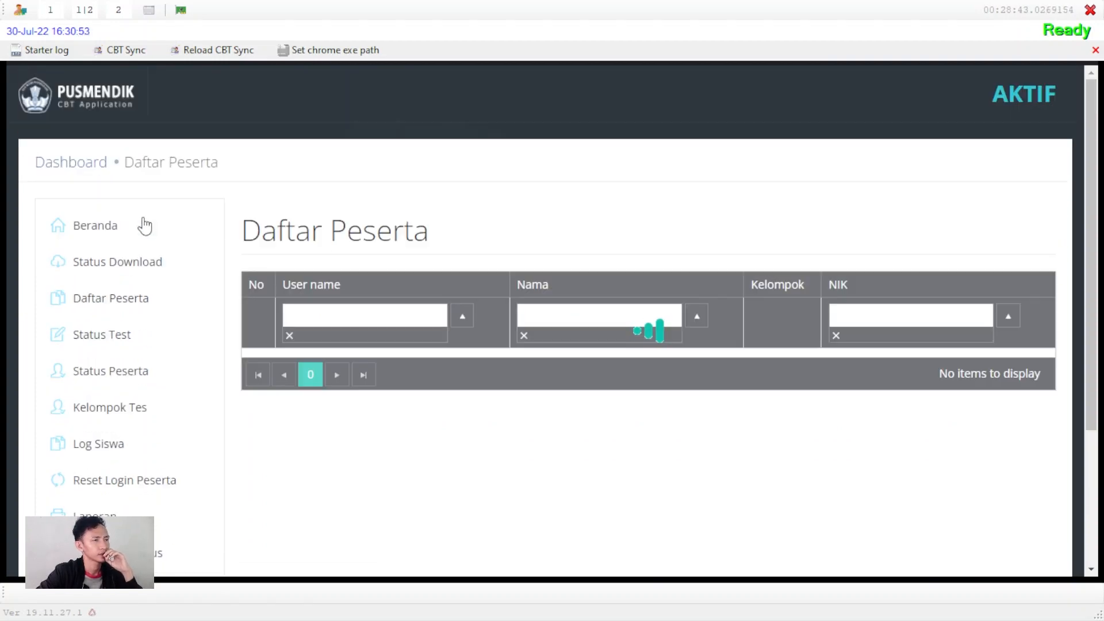
scroll(662, 371, down, 4)
scroll(601, 337, up, 2)
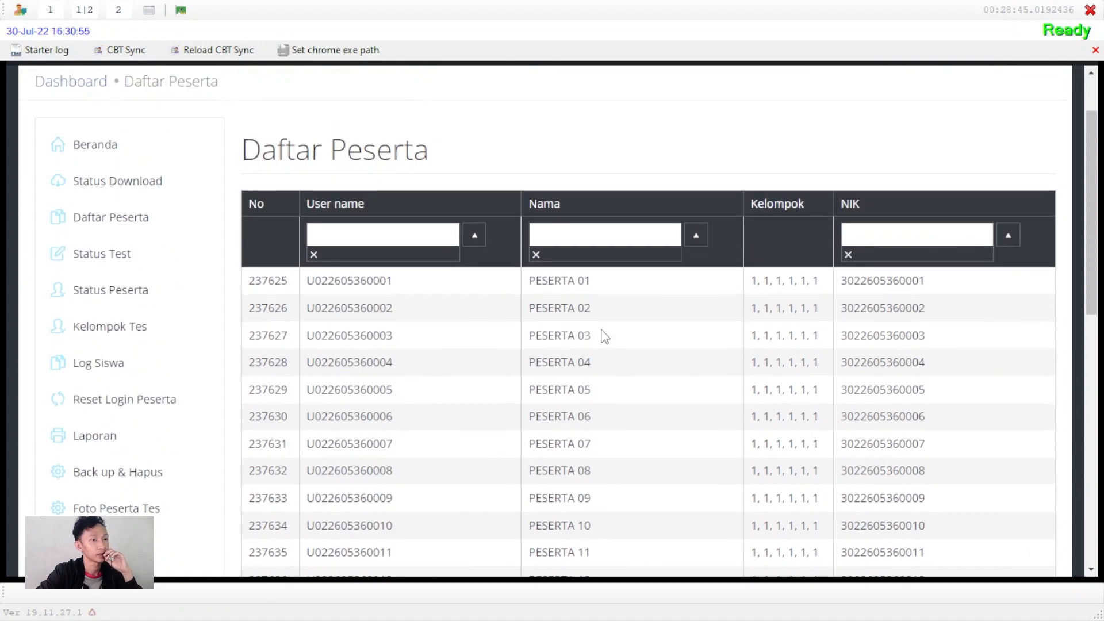
scroll(601, 336, down, 5)
scroll(601, 342, up, 5)
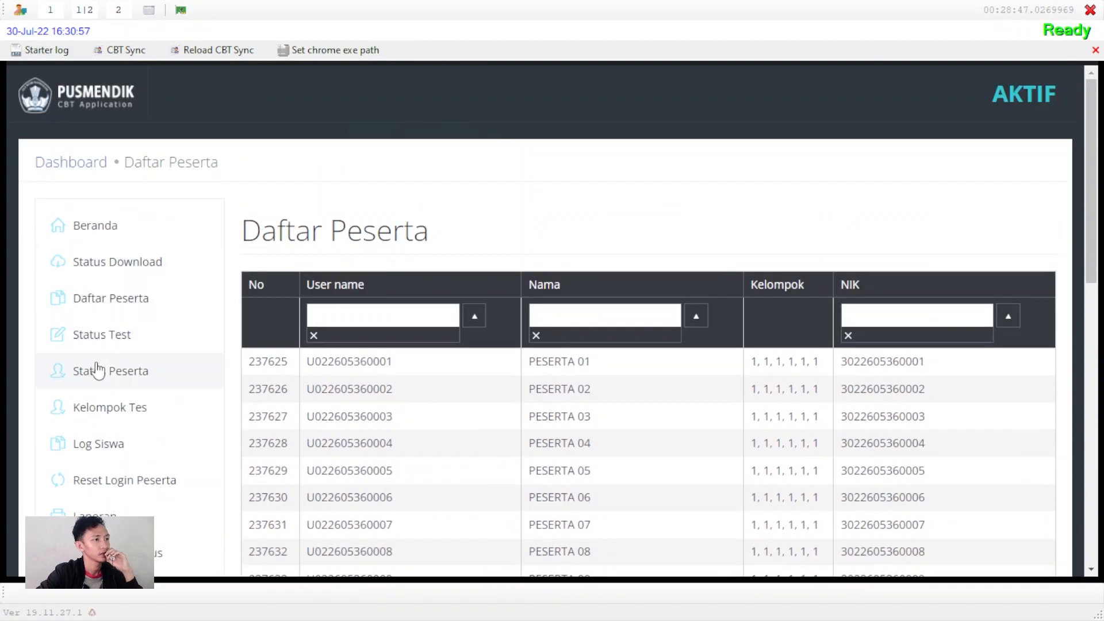
Check the Status Peserta page and the Kelompok Tes page for participant entries
click(123, 380)
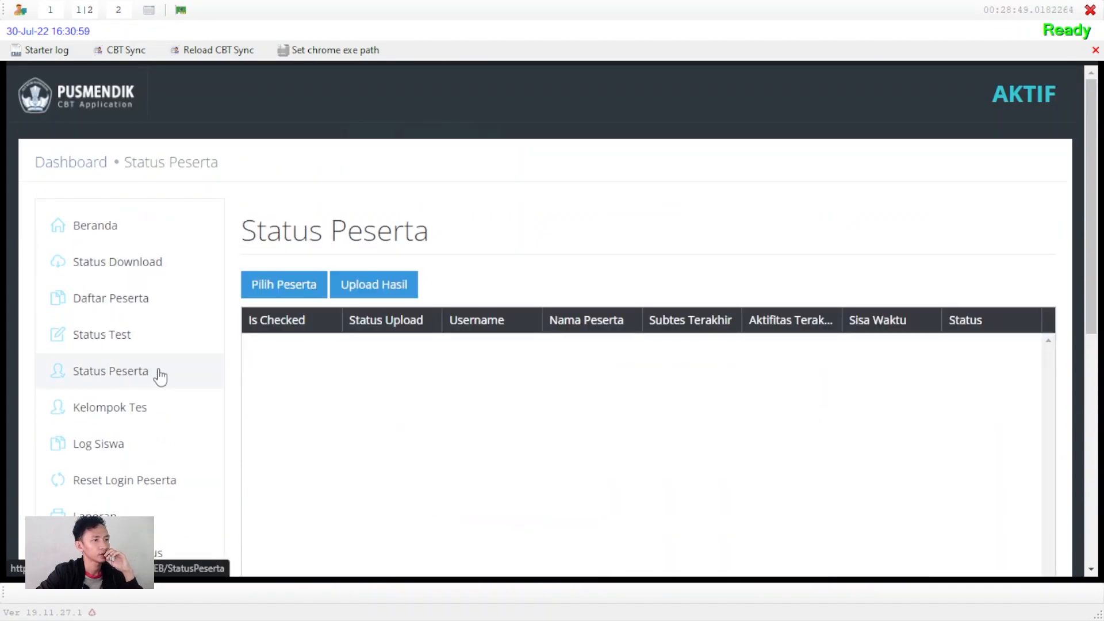
scroll(173, 371, down, 3)
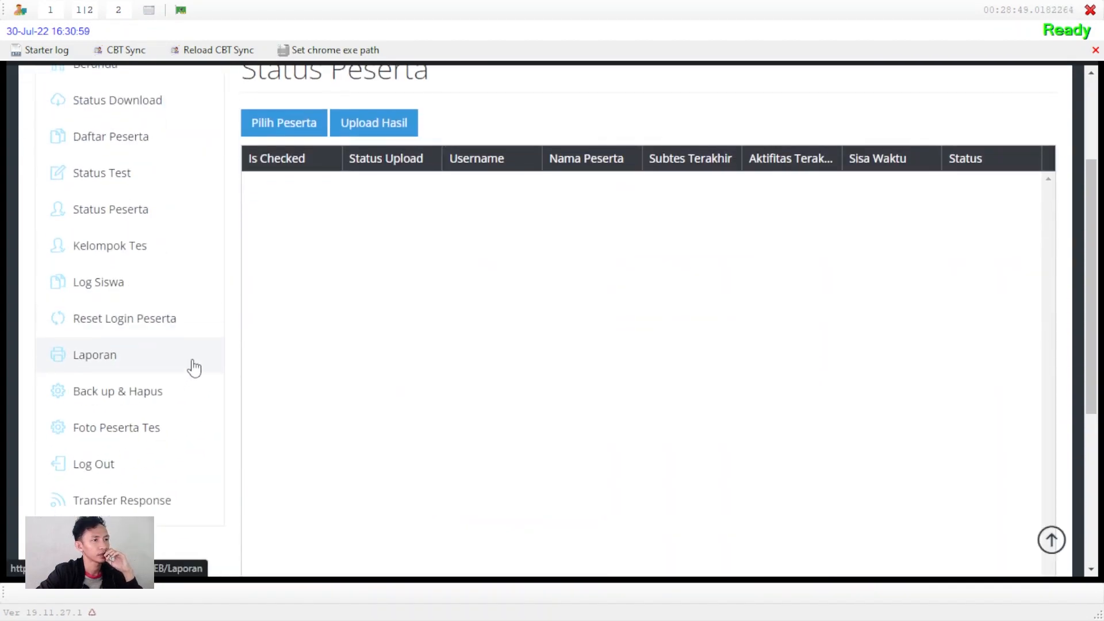
click(138, 260)
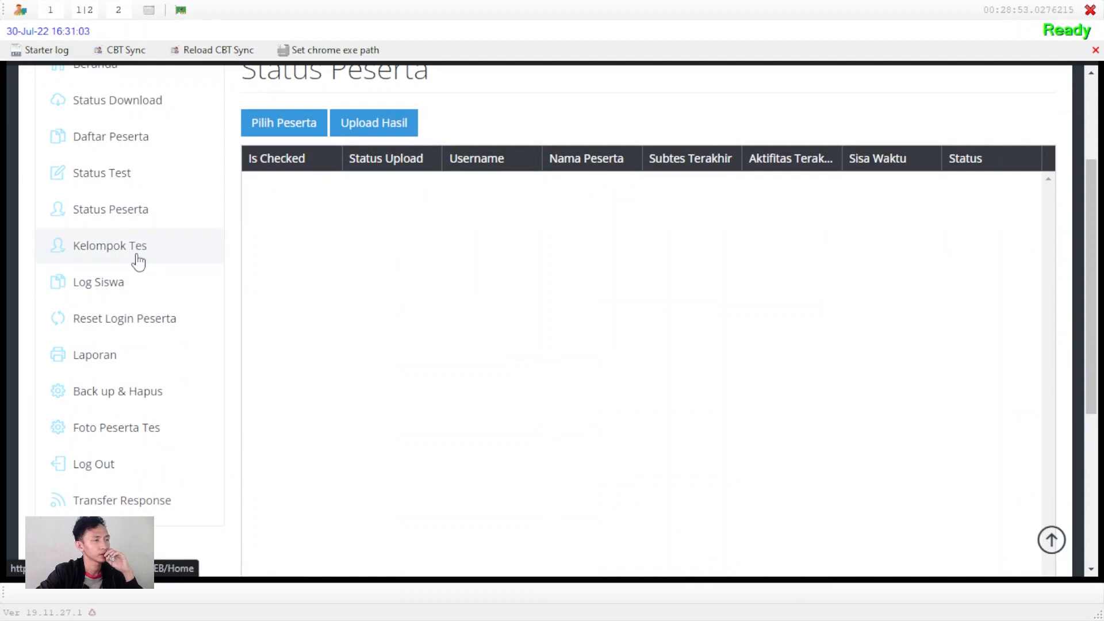
scroll(195, 305, down, 3)
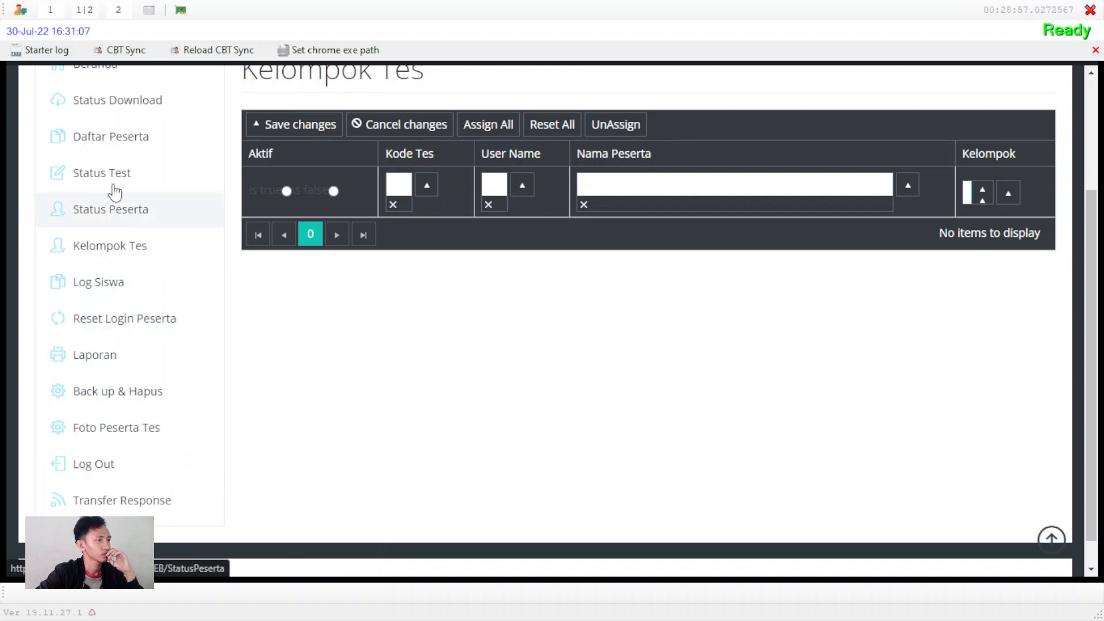
Recheck the Status Test page and examine the Pengaturan and upload sections of the Transfer Response page
click(146, 172)
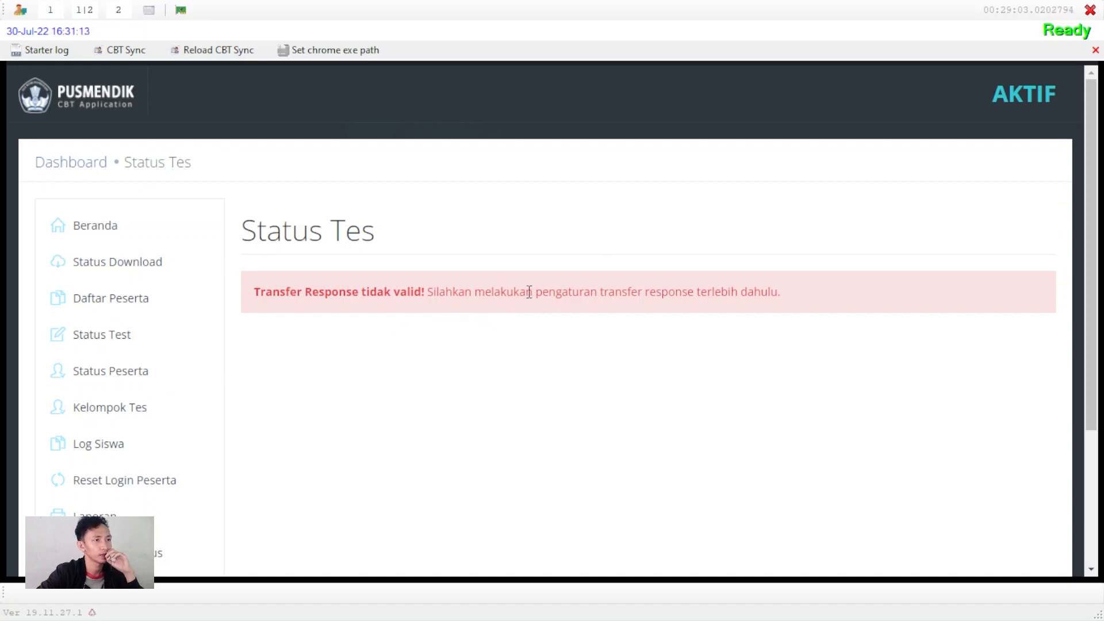
scroll(567, 276, down, 3)
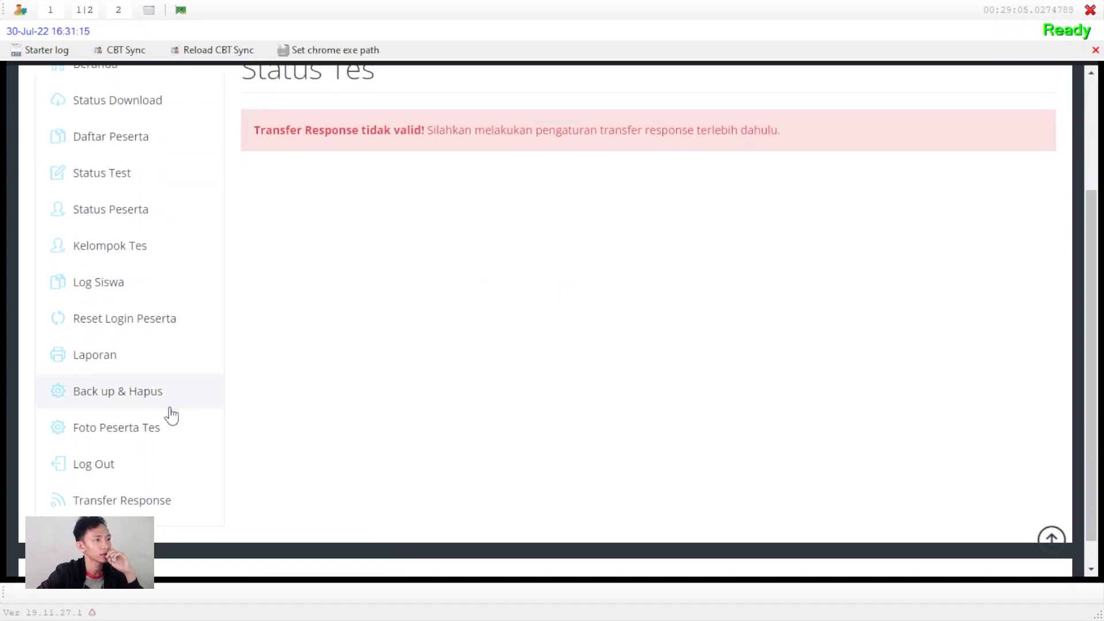
click(155, 512)
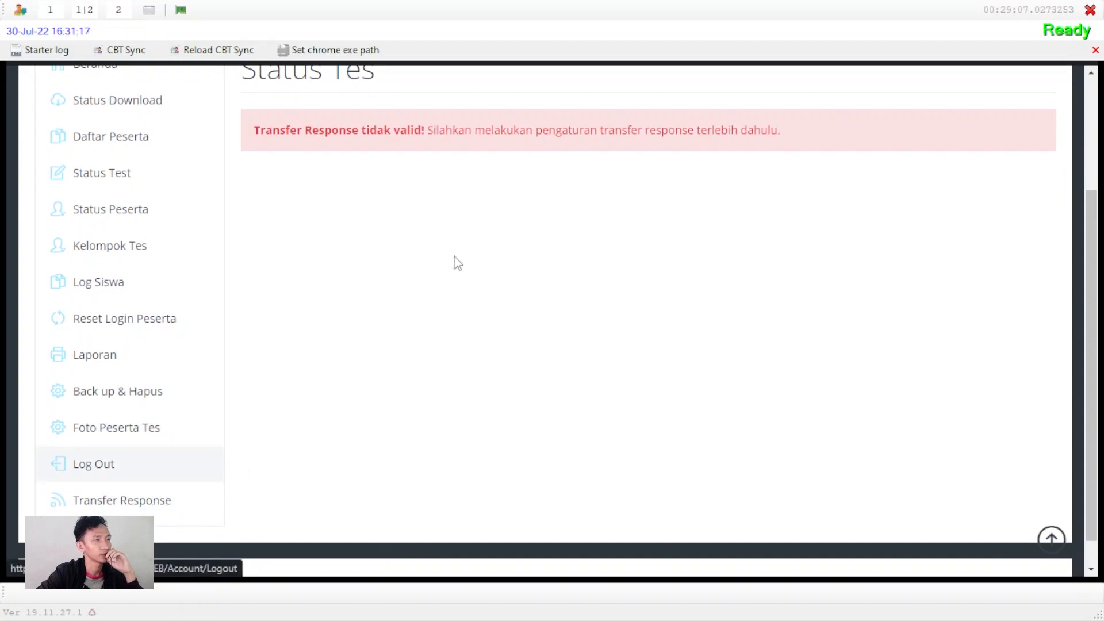
scroll(477, 216, down, 3)
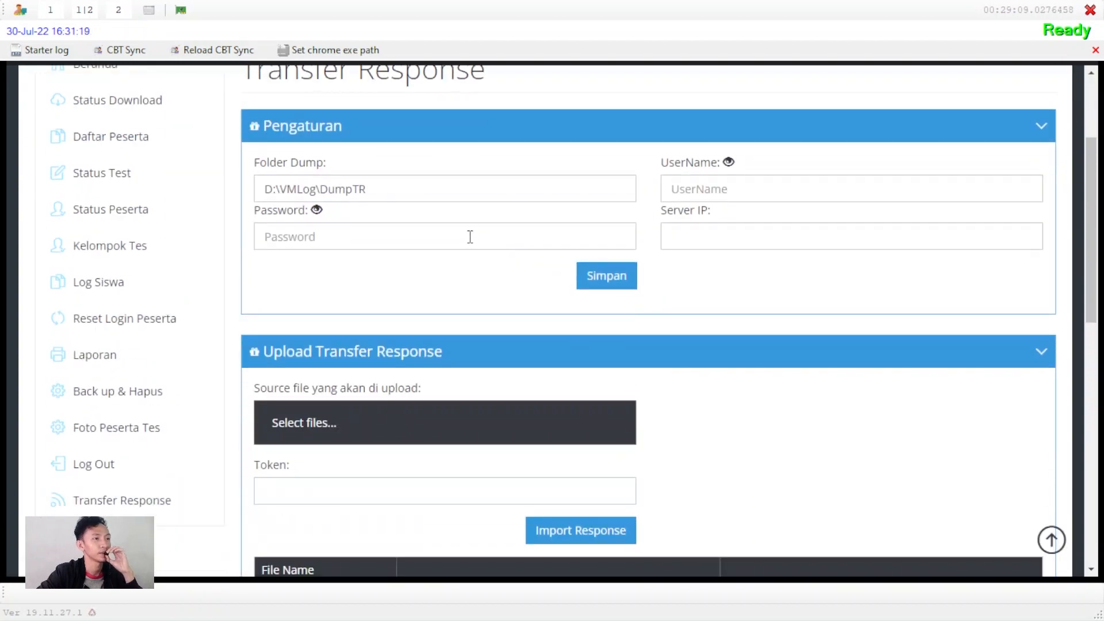
scroll(489, 230, up, 2)
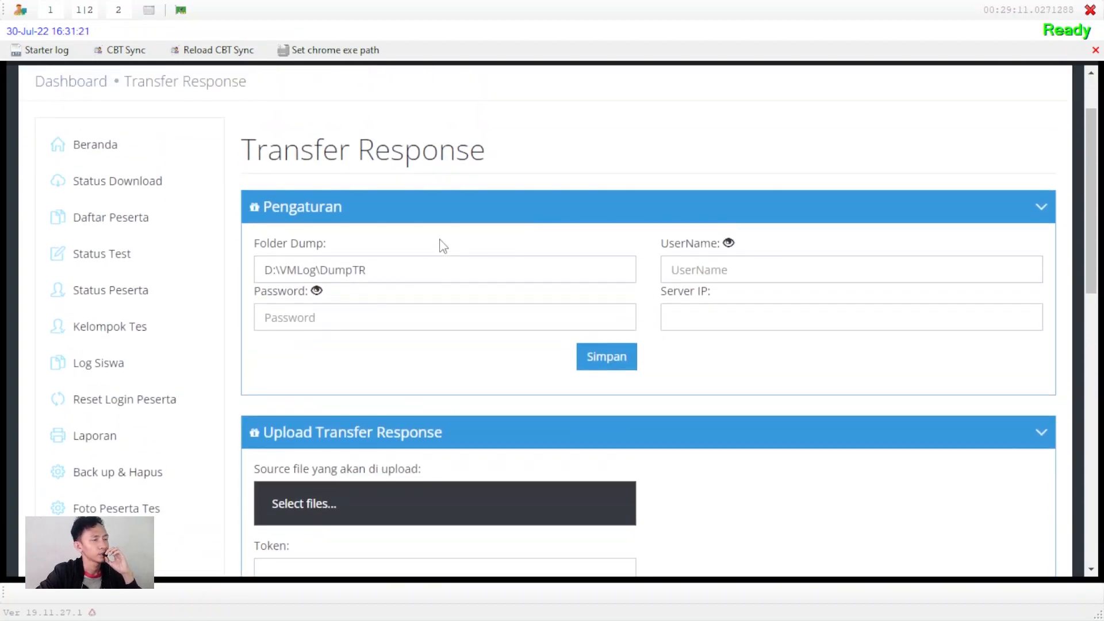
scroll(442, 253, down, 2)
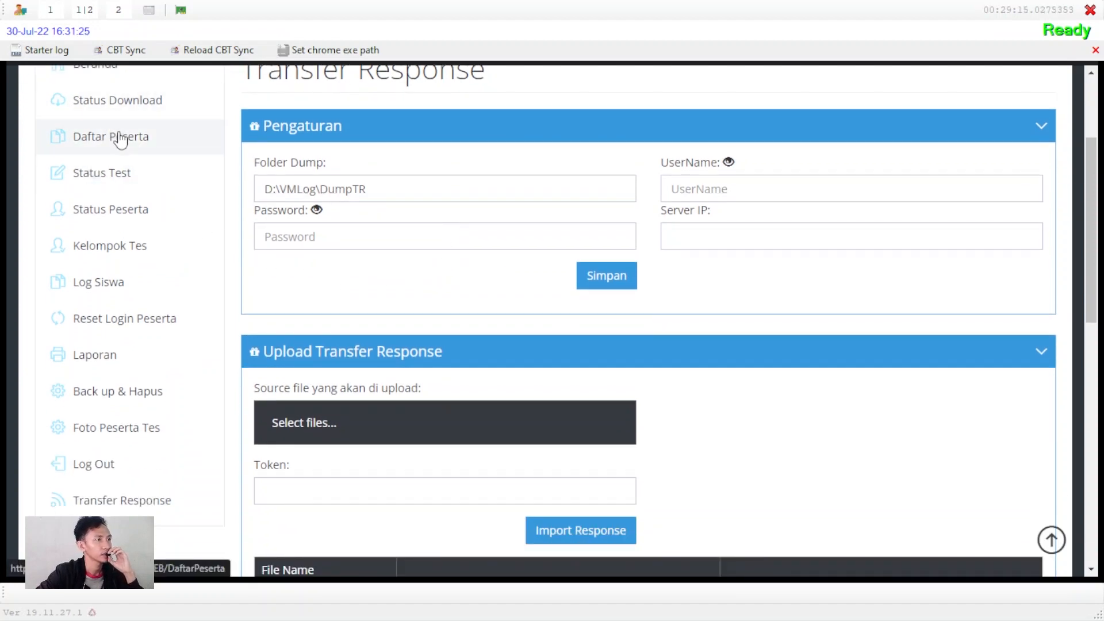
scroll(263, 178, up, 2)
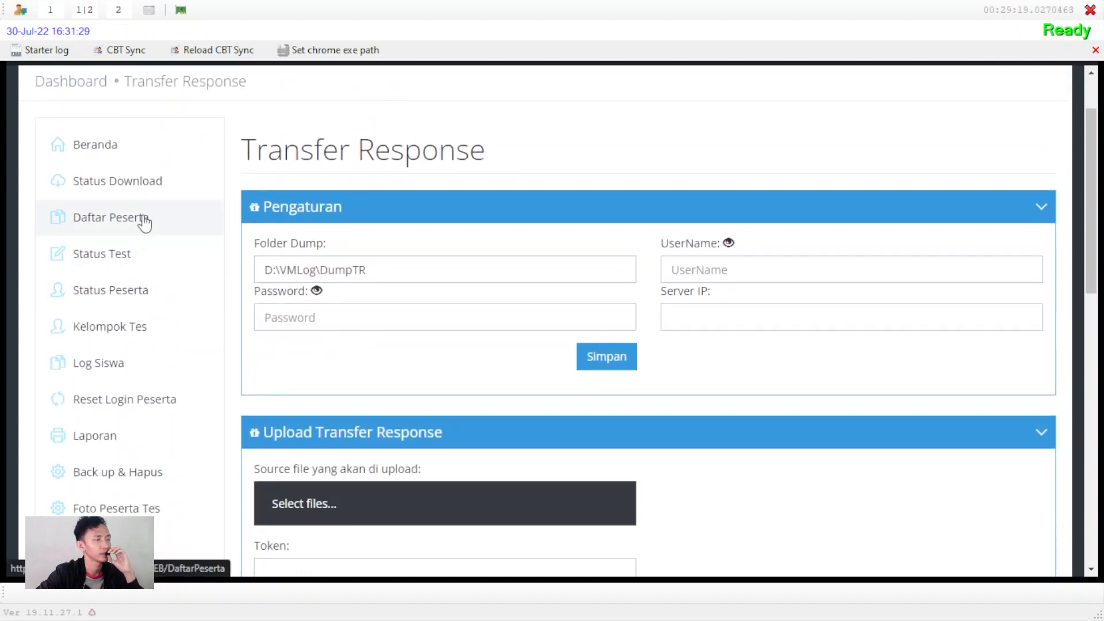
Return to the Status Download page and review the sync progress of the data sets
click(150, 184)
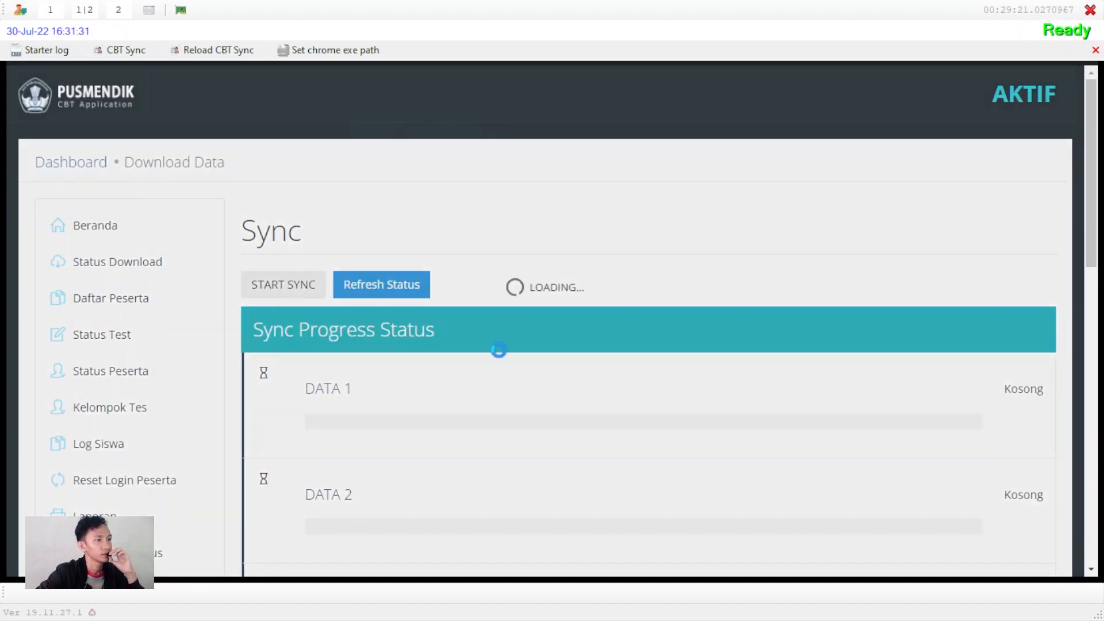
scroll(521, 327, down, 5)
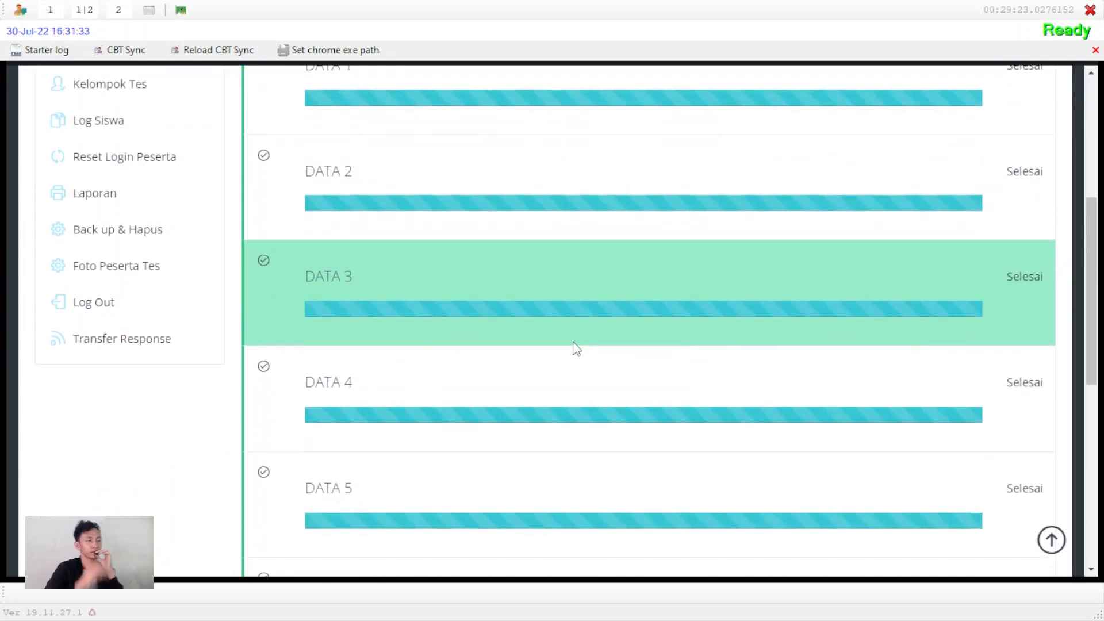